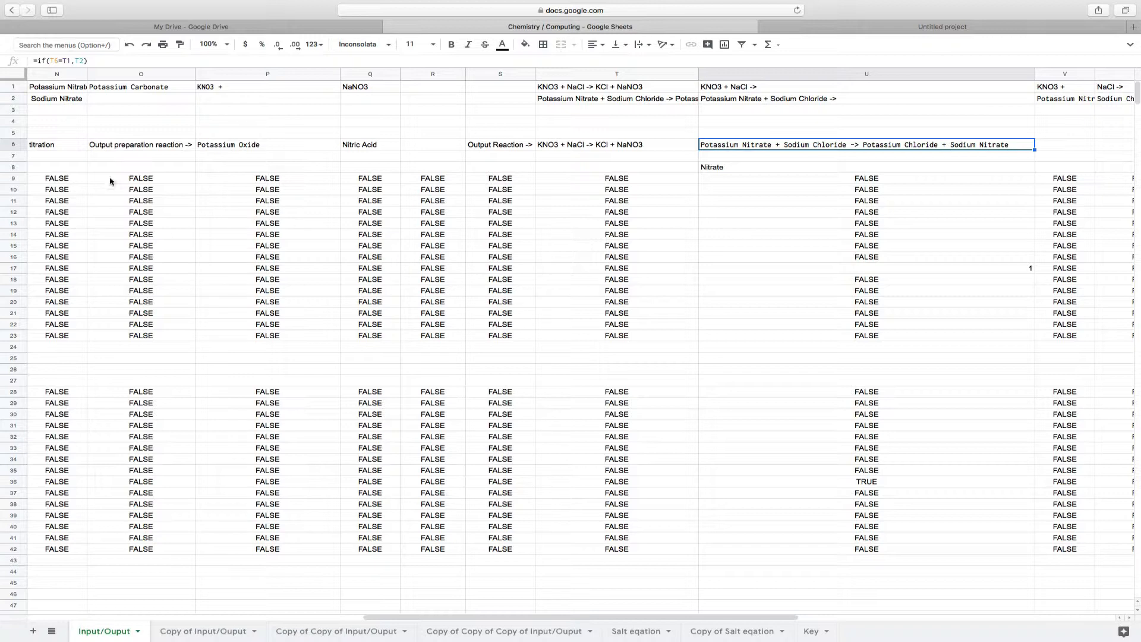
Look over the compound input row and the helper tables beneath it on the Input/Ouput sheet
scroll(162, 145, left, 10)
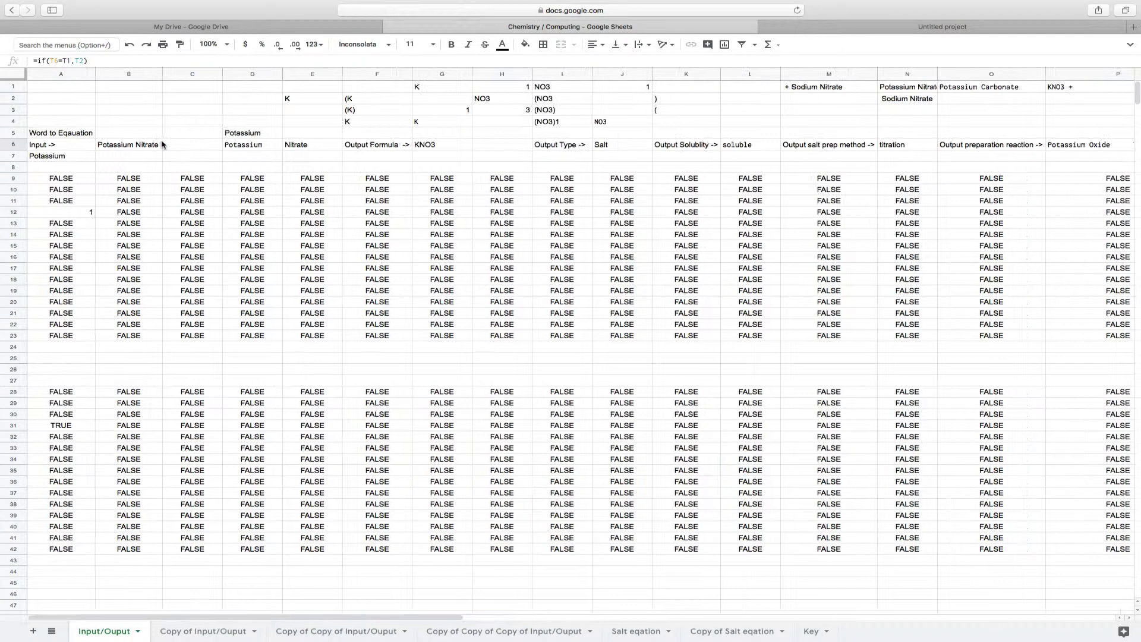
click(159, 144)
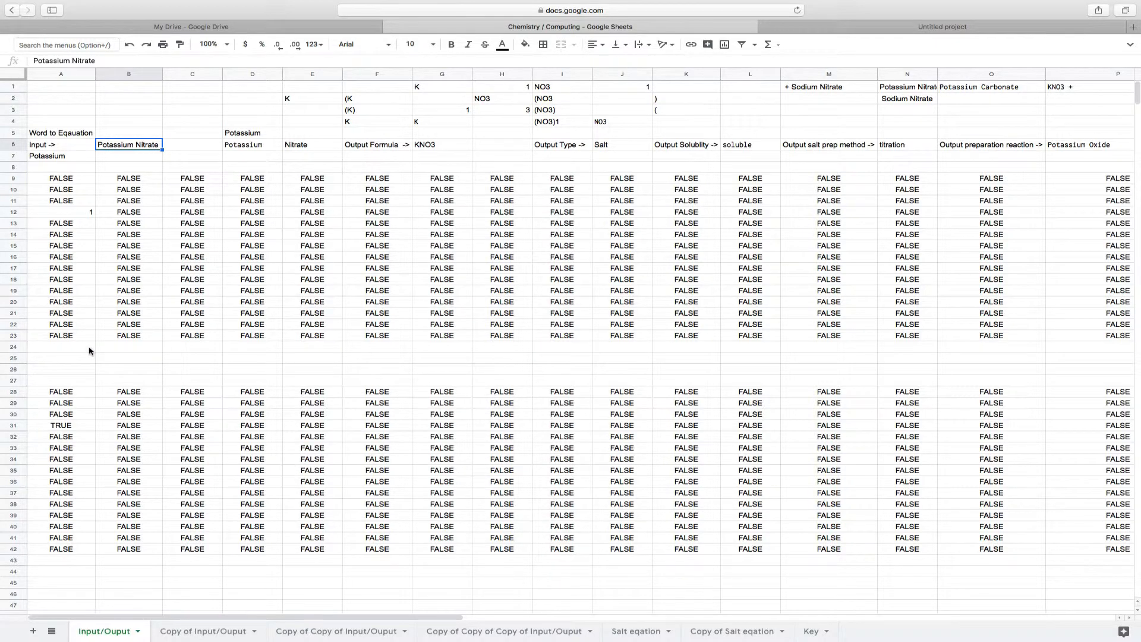
scroll(90, 351, down, 20)
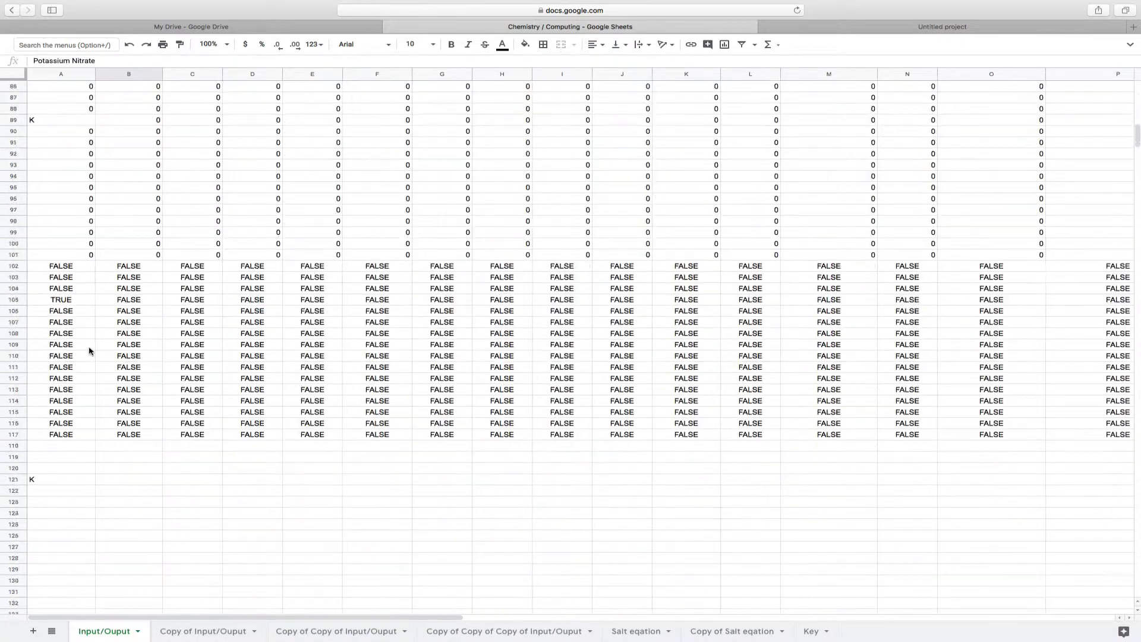
scroll(89, 350, down, 20)
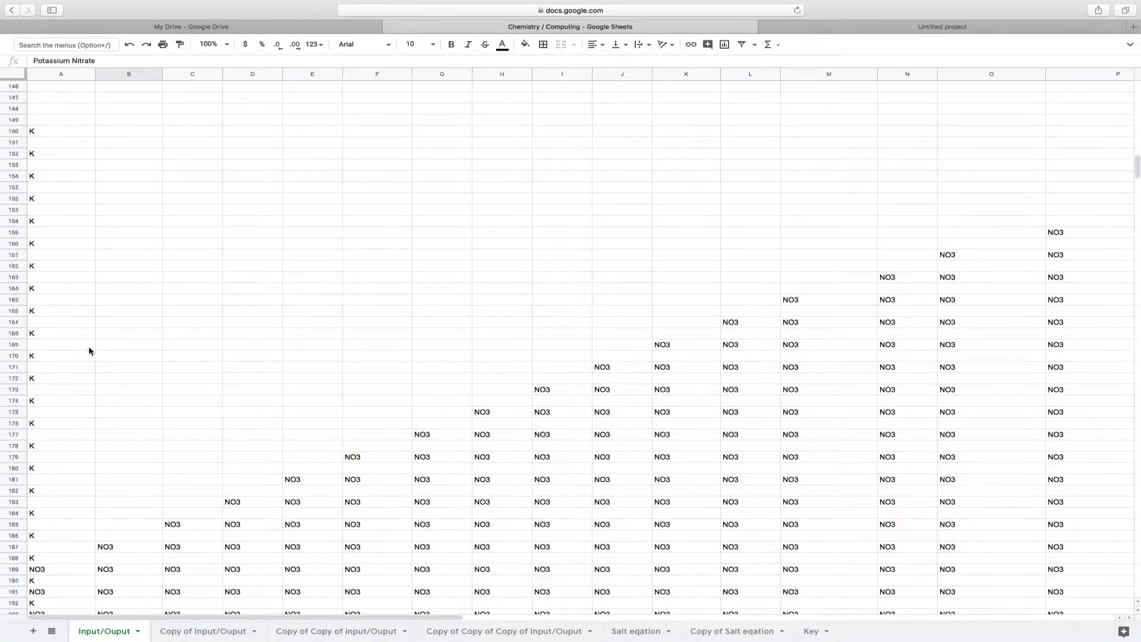
scroll(89, 351, down, 12)
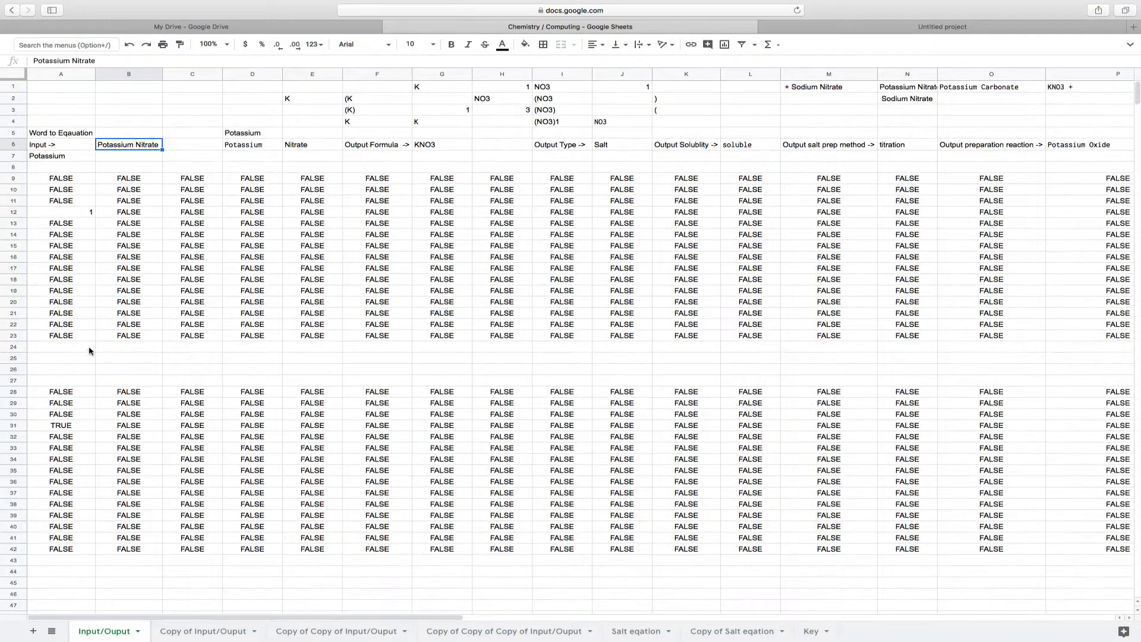
key(Up)
key(Up)
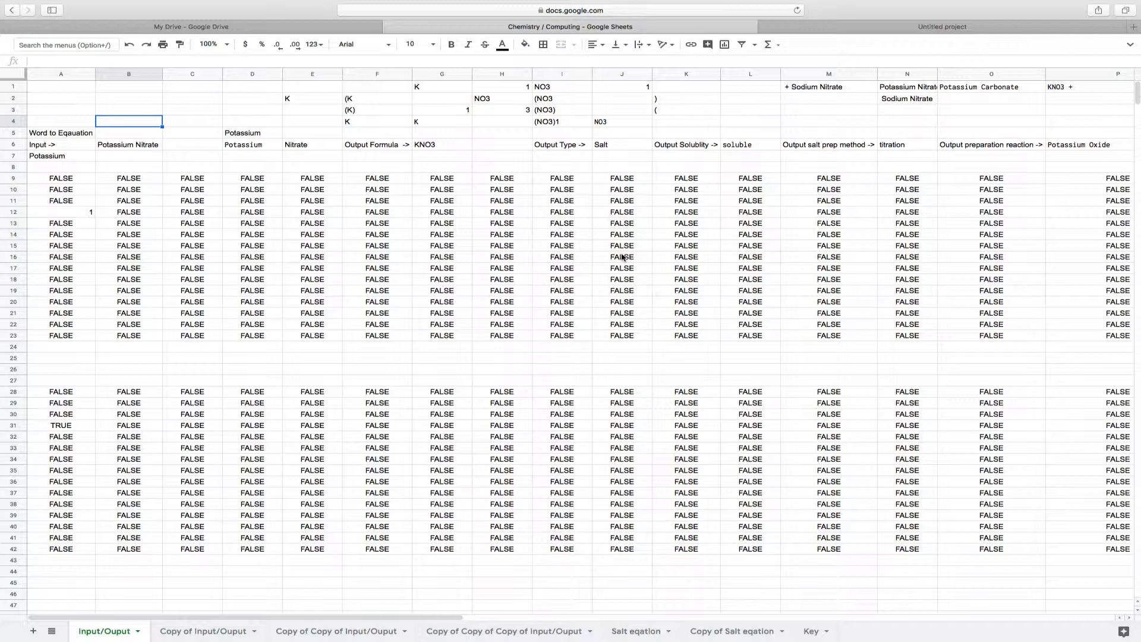
Replace the compound in input cell B6 of the Input/Ouput sheet with "Vanadium(IV) Carbonate"
click(126, 145)
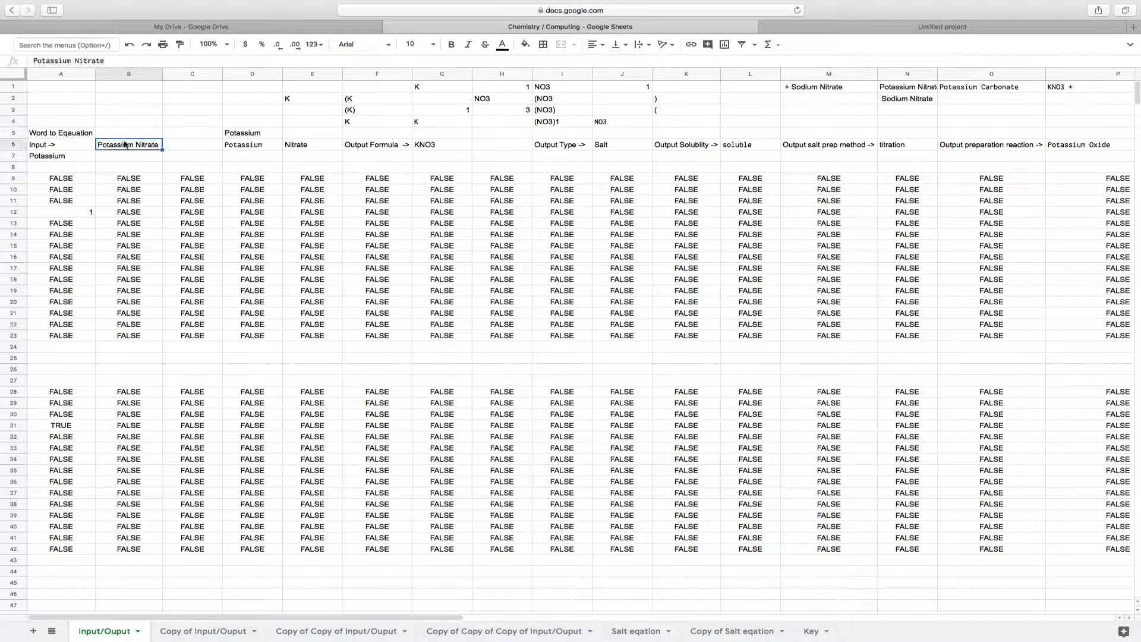
drag(112, 61, 30, 58)
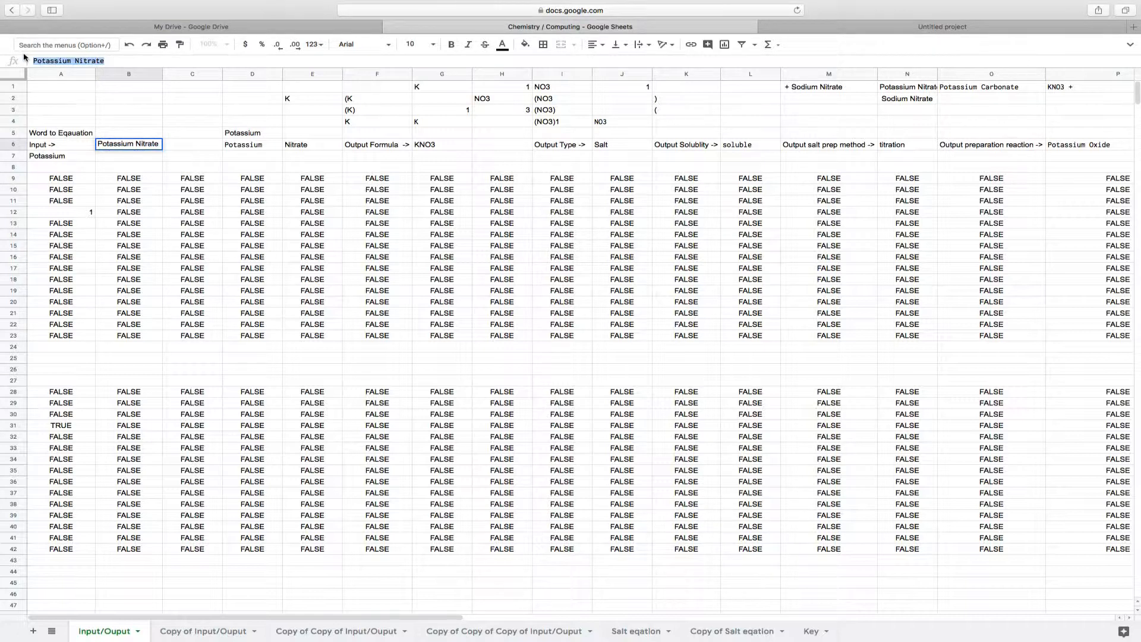
text(Vanadium(IV)
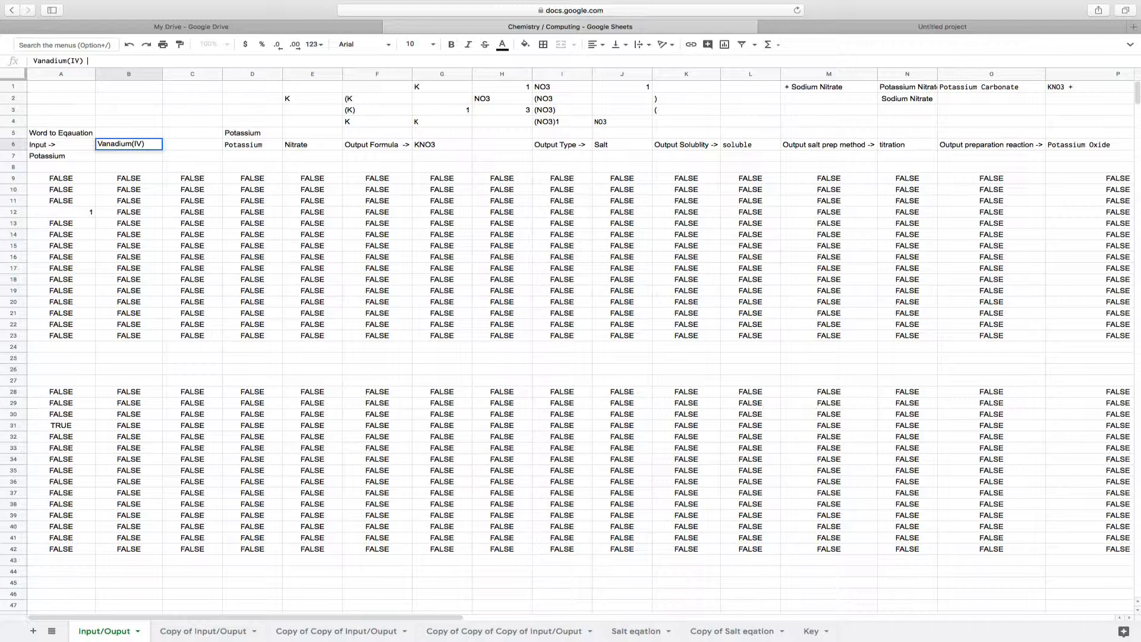
text() Carbonate)
key(Return)
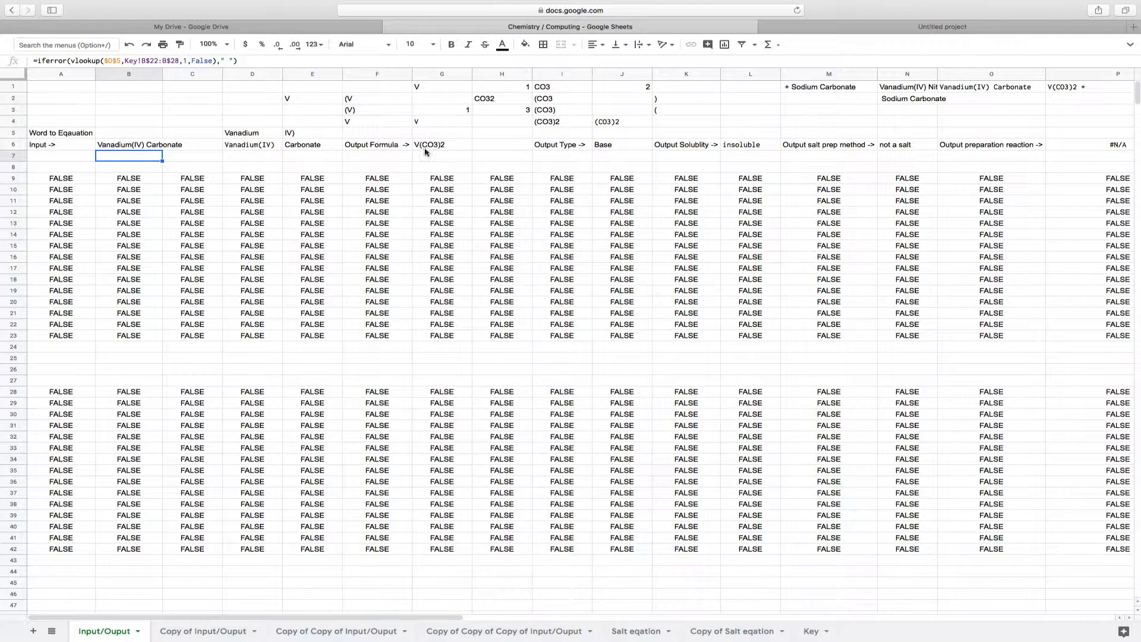
Inspect the row 6 cells for output formula, type, solubility and salt preparation method
click(443, 147)
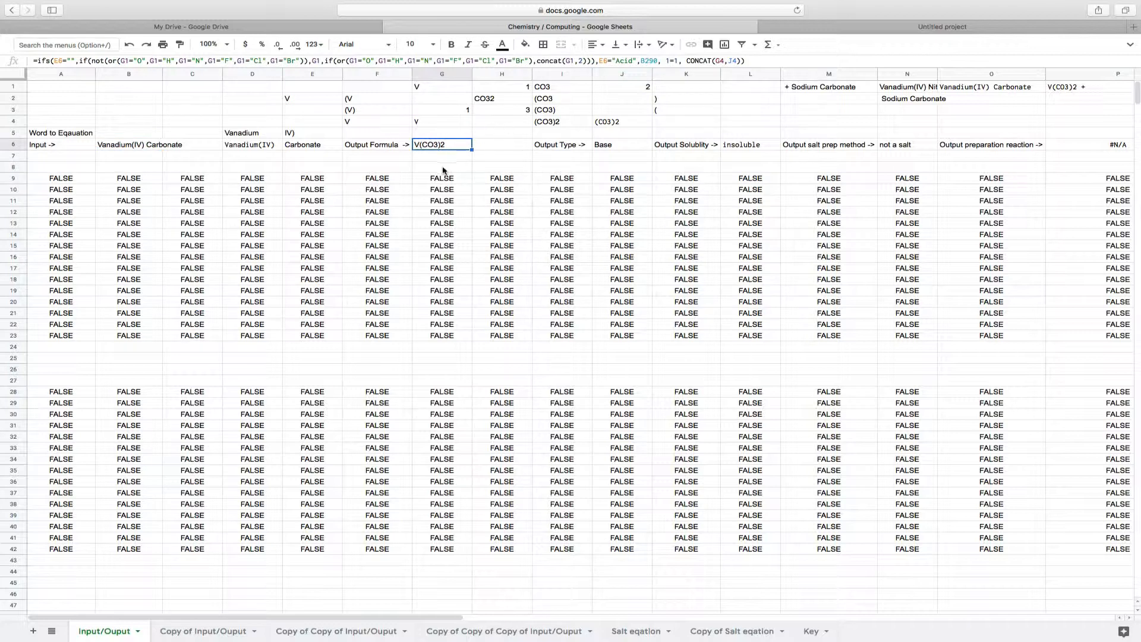
click(627, 144)
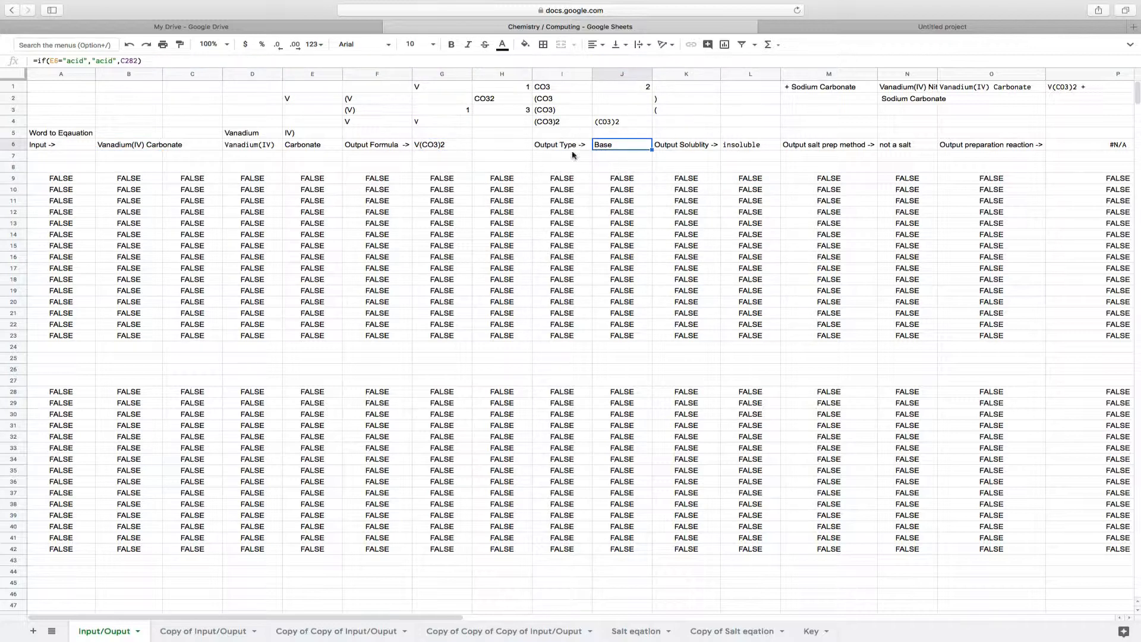
click(760, 150)
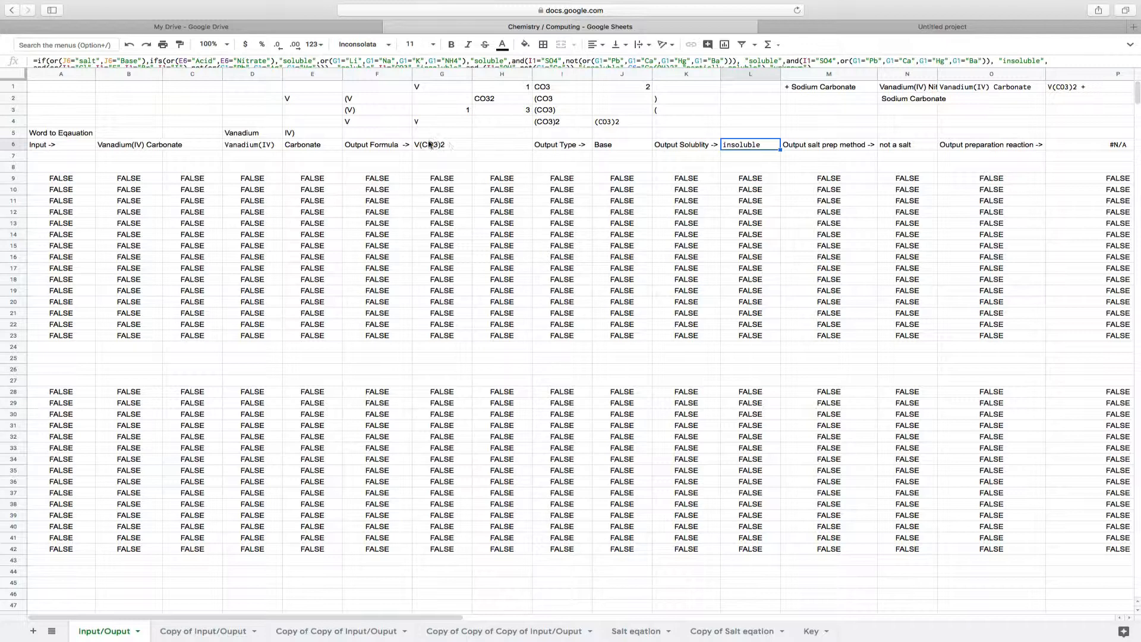
click(907, 145)
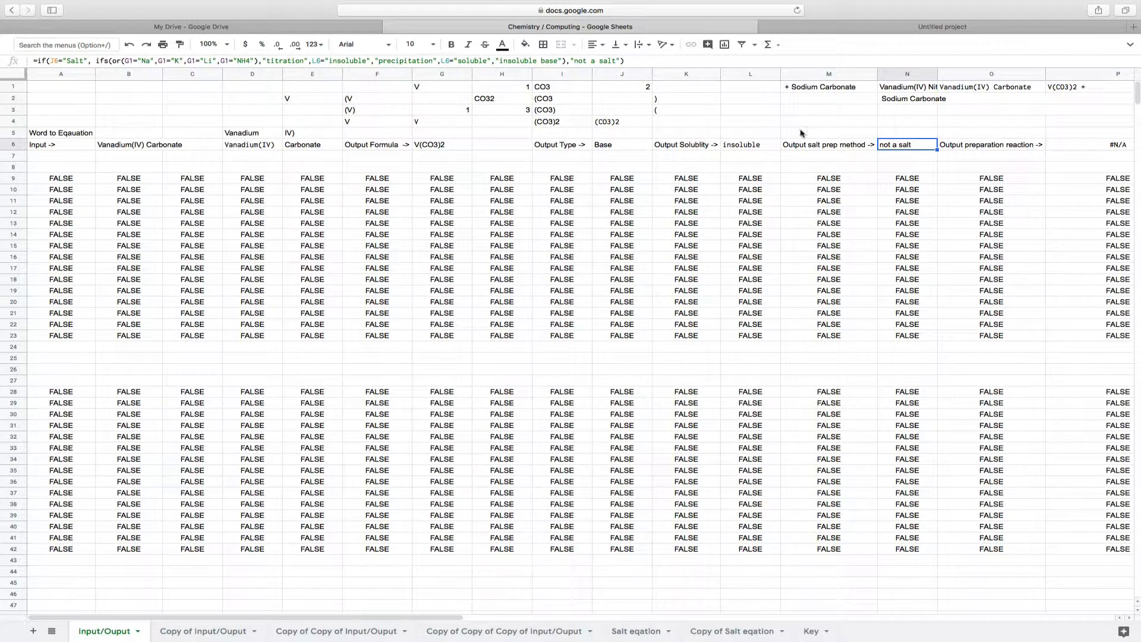
scroll(653, 156, right, 7)
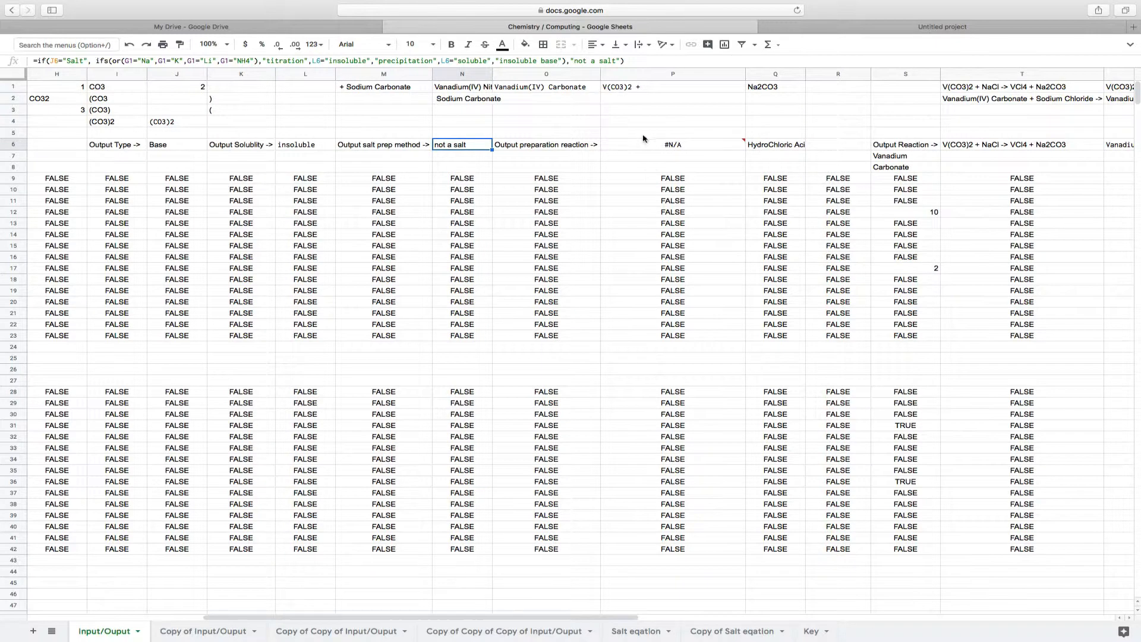
Examine the preparation reaction and output reaction cells in row 6, including the word equation in U6
click(707, 144)
click(440, 149)
click(976, 148)
key(Right)
key(Right)
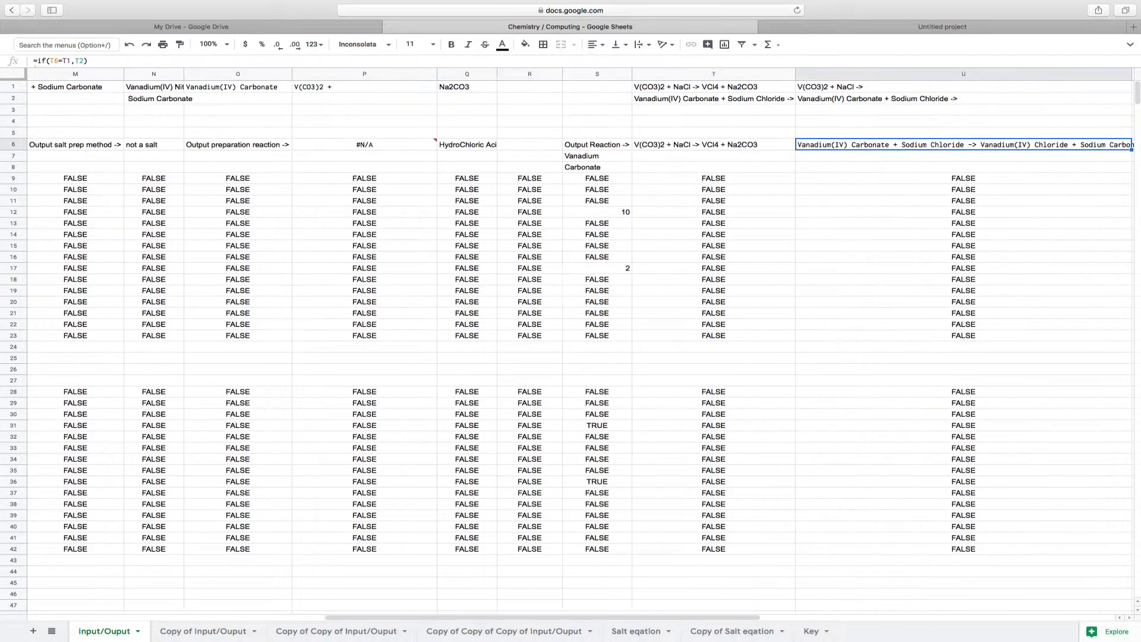
key(Left)
key(Left)
key(Left)
key(Left)
key(Left)
key(Left)
key(Left)
key(Left)
key(Left)
key(Left)
key(Left)
key(Left)
key(Left)
key(Left)
key(Left)
key(Left)
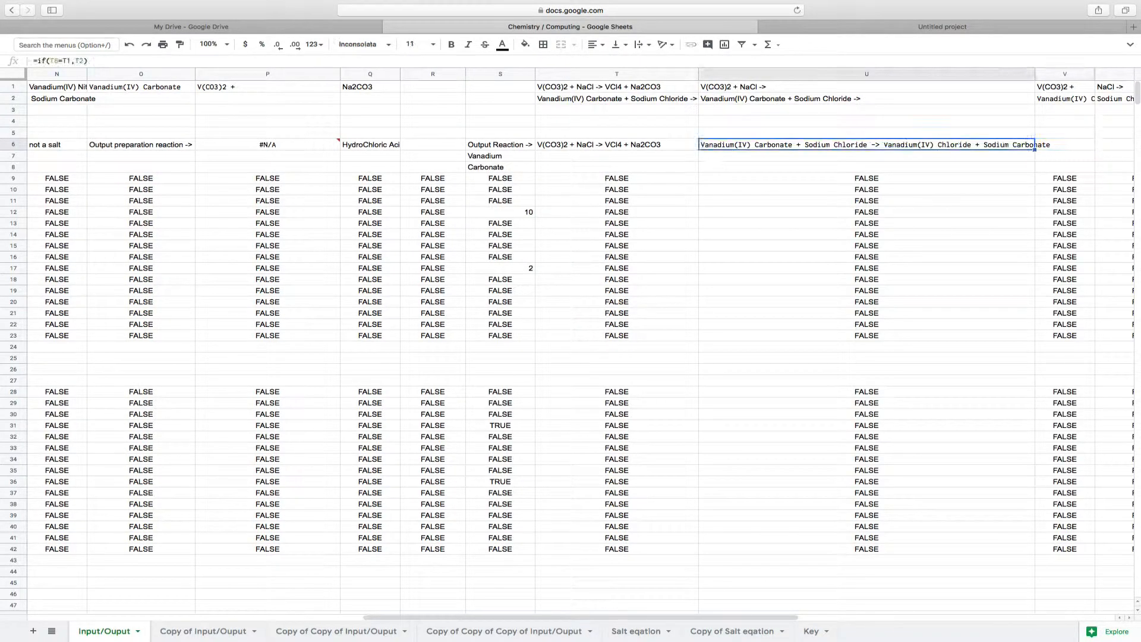
key(Left)
key(Left)
key(Left)
key(Left)
key(Left)
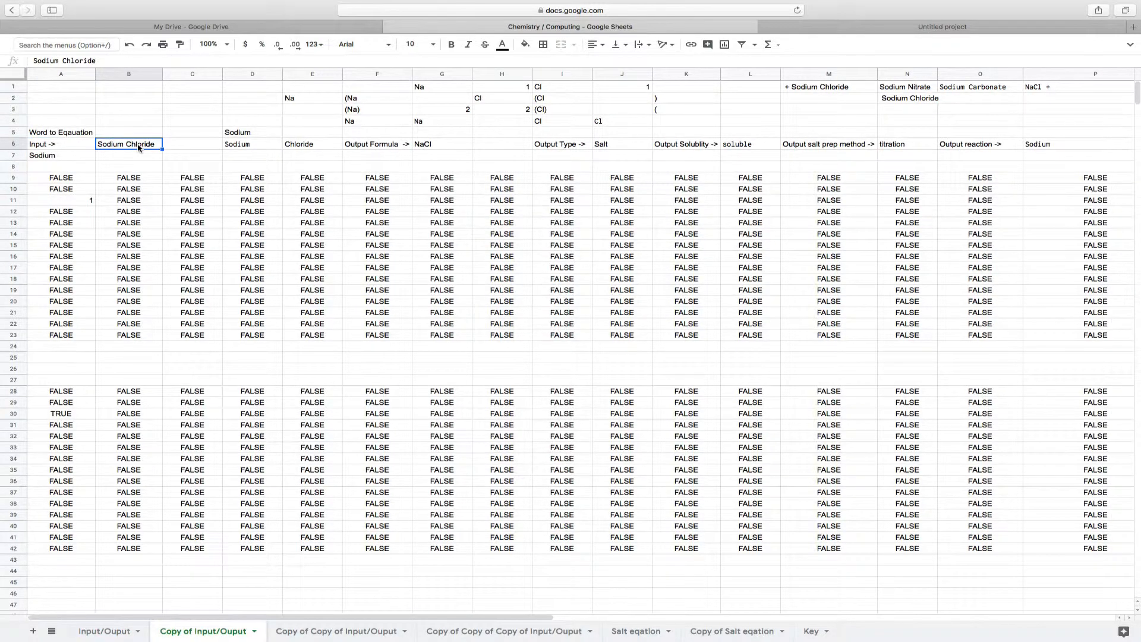
On the Copy of Input/Ouput sheet, replace the second compound in cell B6 with "Iron(III) Nitrate"
scroll(138, 147, right, 15)
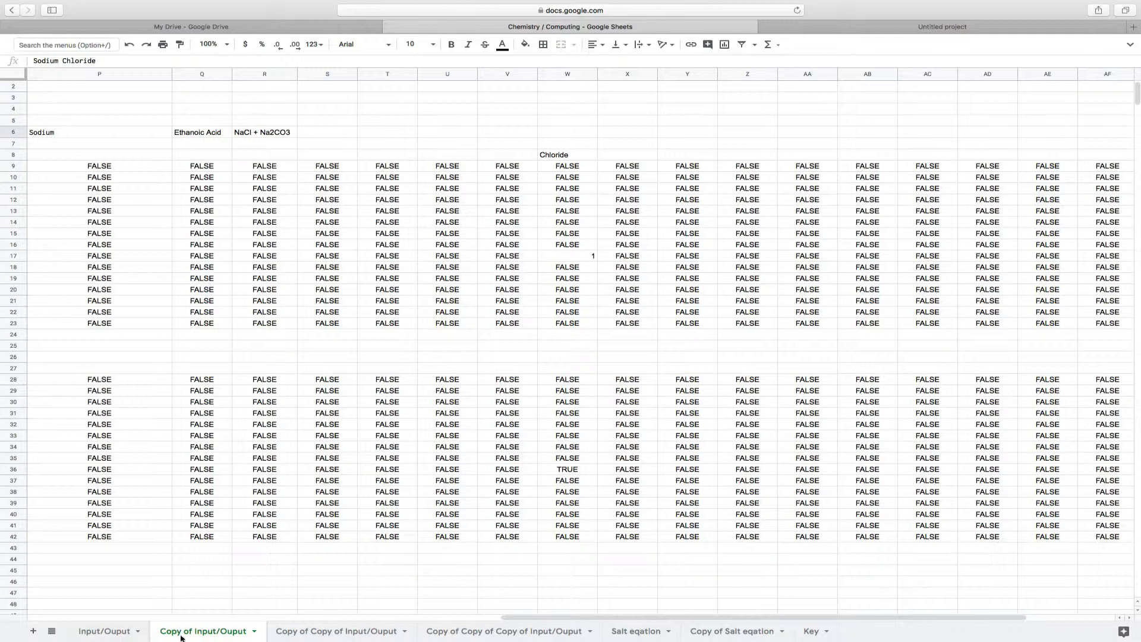
scroll(220, 345, left, 15)
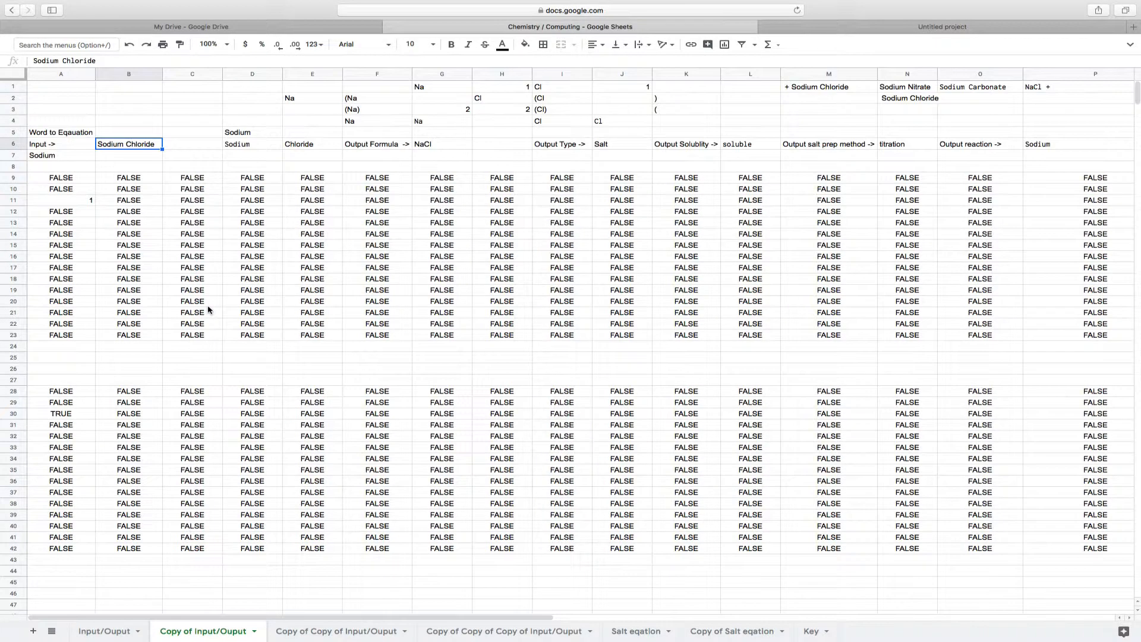
click(96, 60)
drag(96, 60, 36, 61)
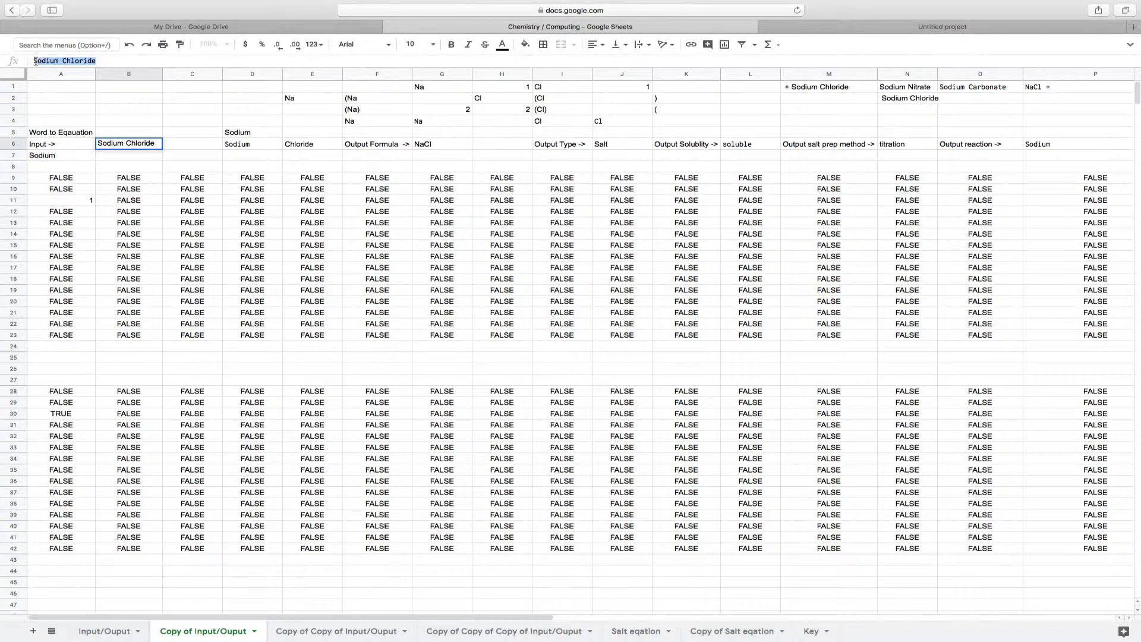
key(BackSpace)
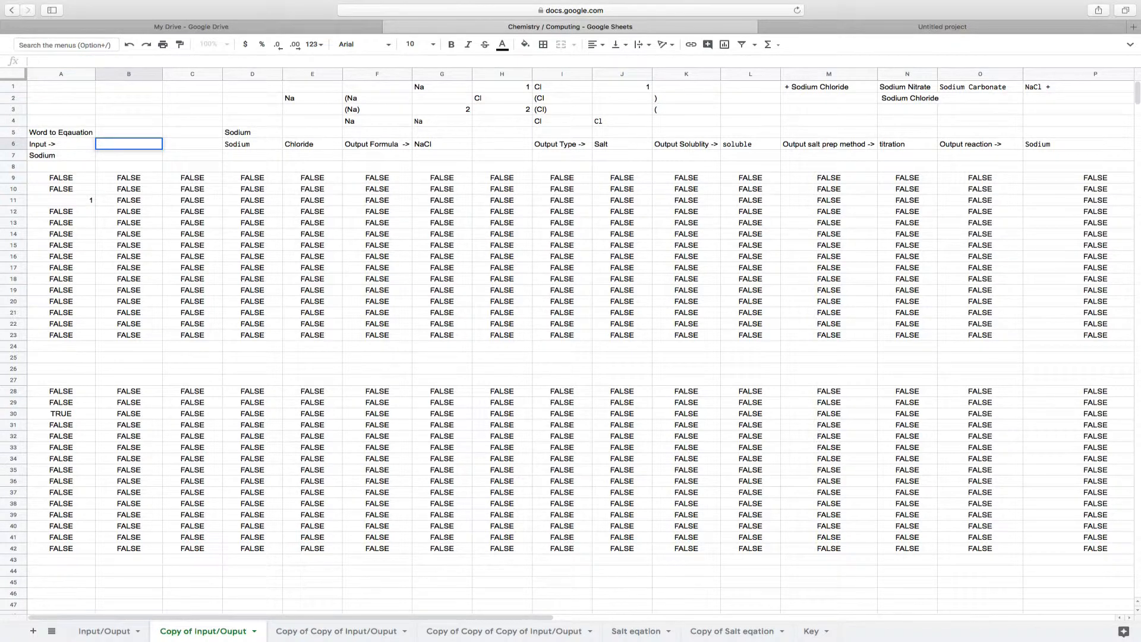
text(Iron(III) Nitrate)
key(Return)
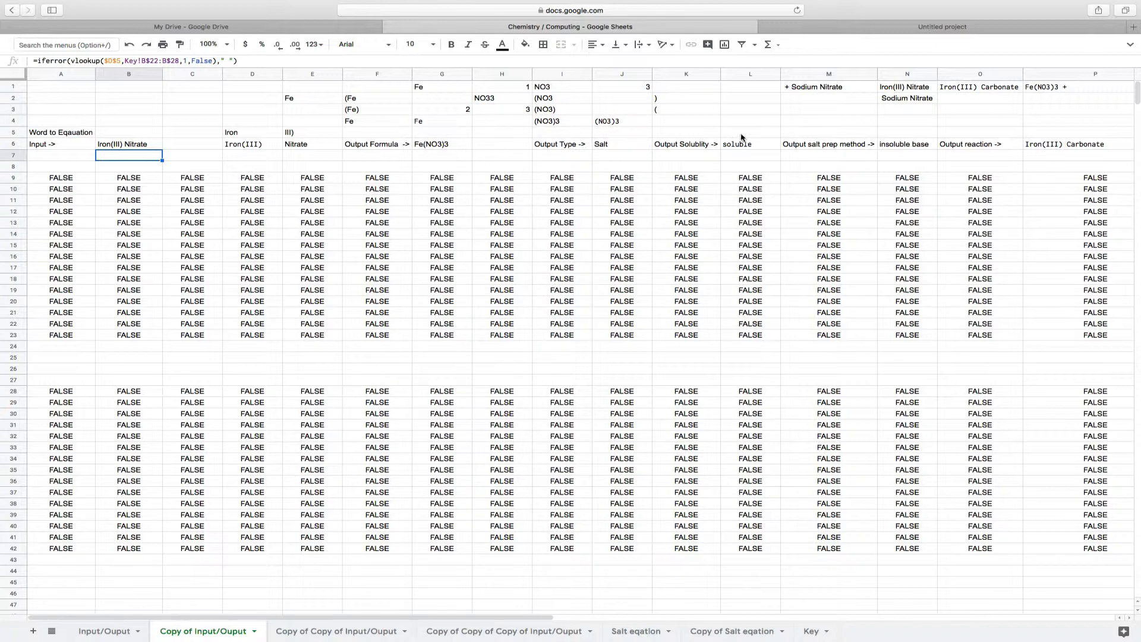
Review the second compound's solubility, salt preparation method and output reaction across row 6
scroll(756, 158, right, 5)
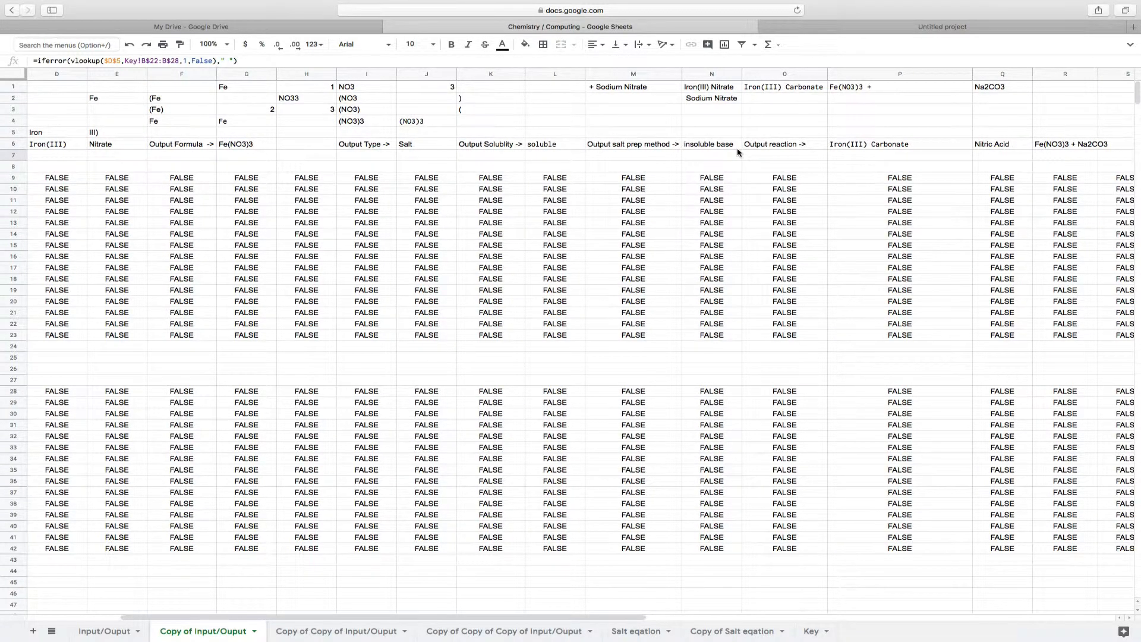
scroll(737, 153, right, 3)
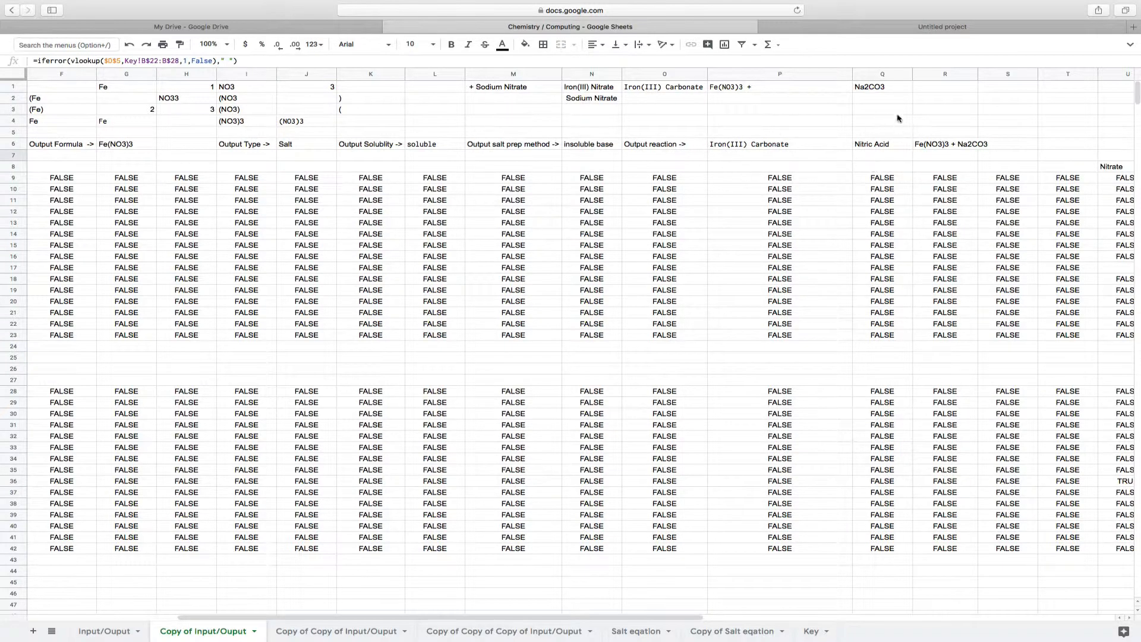
scroll(897, 118, right, 3)
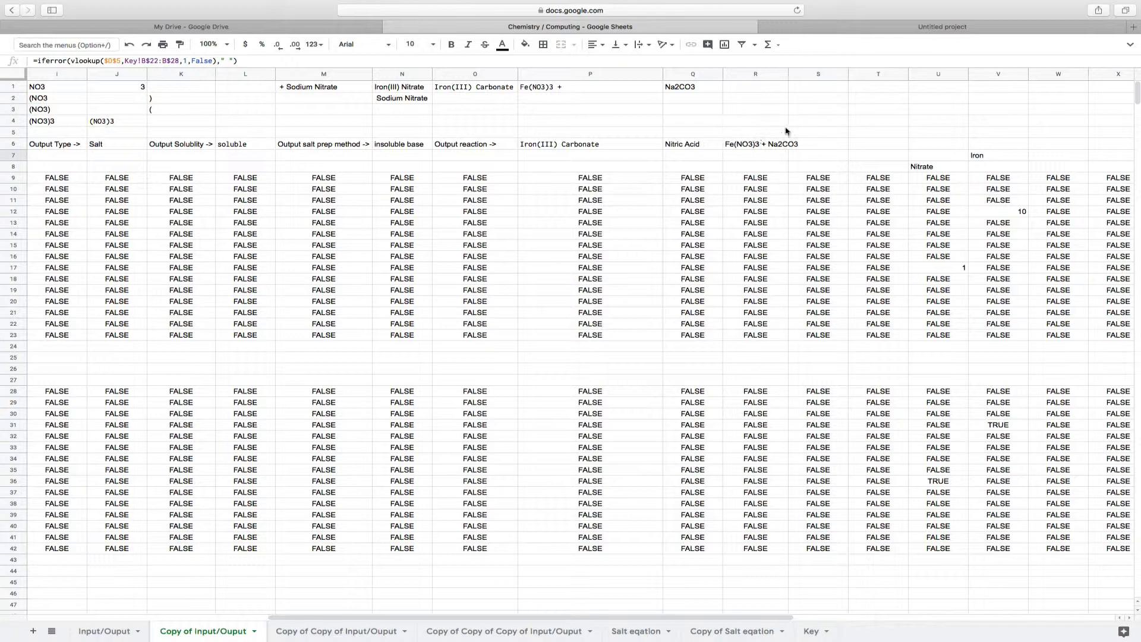
scroll(473, 176, left, 8)
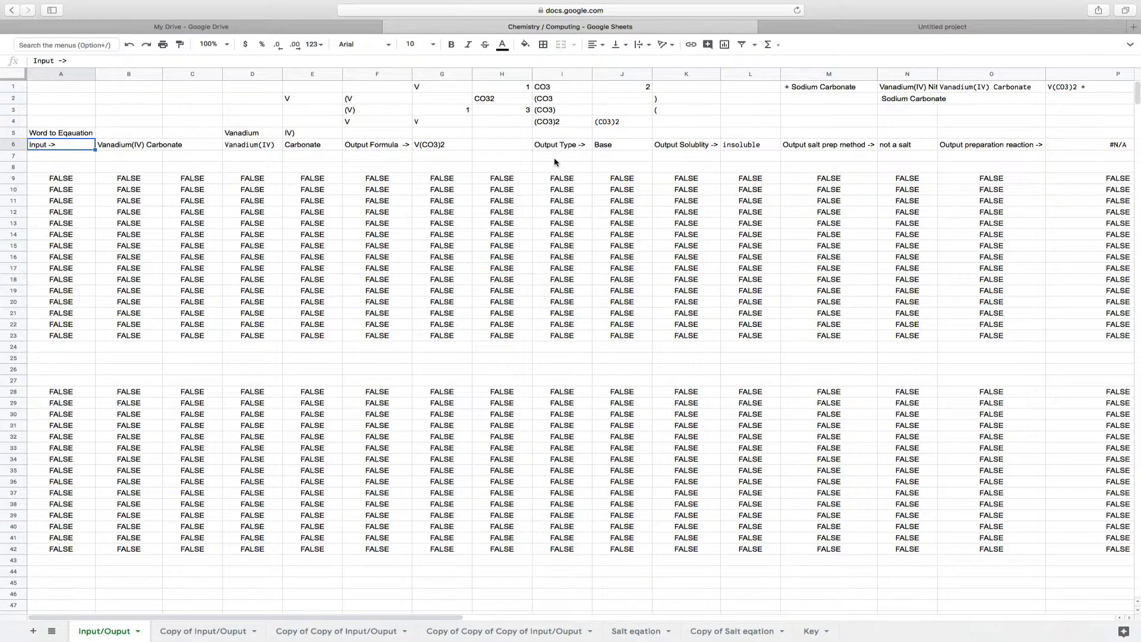
Widen columns T and U on the Input/Ouput sheet so the full symbol and word equations fit
scroll(555, 162, right, 10)
scroll(554, 162, right, 8)
scroll(434, 125, left, 3)
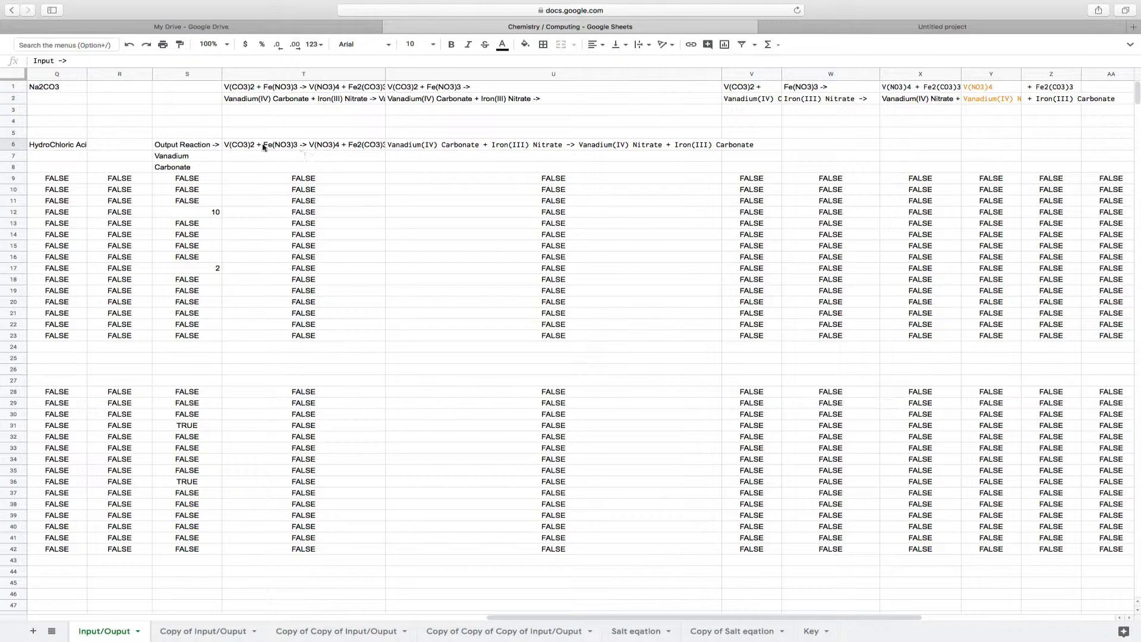
double_click(384, 74)
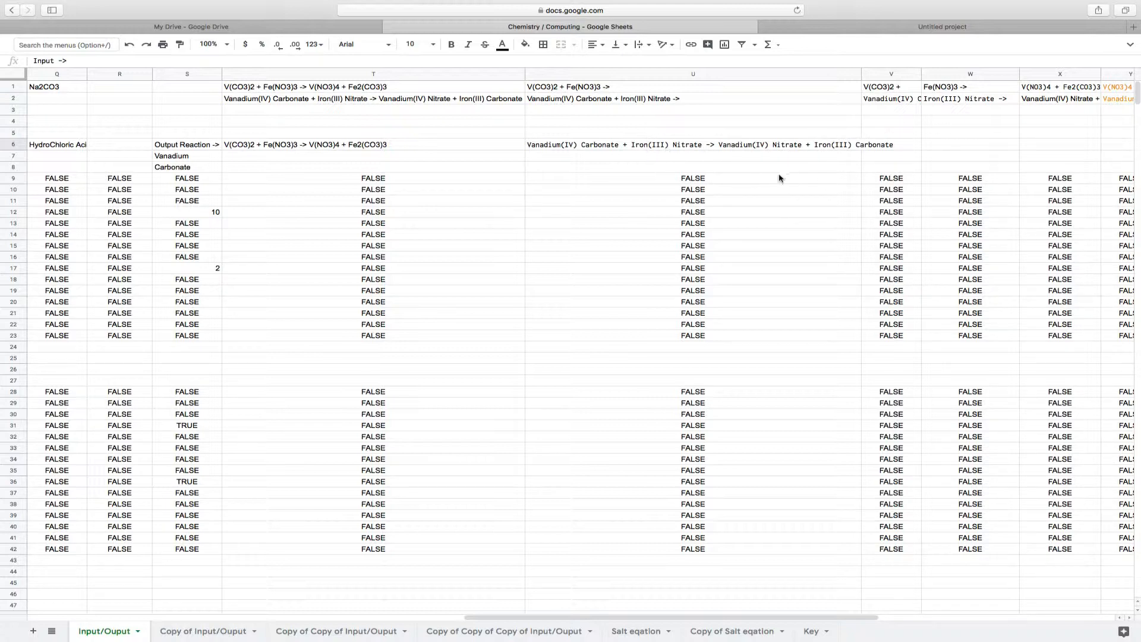
click(862, 74)
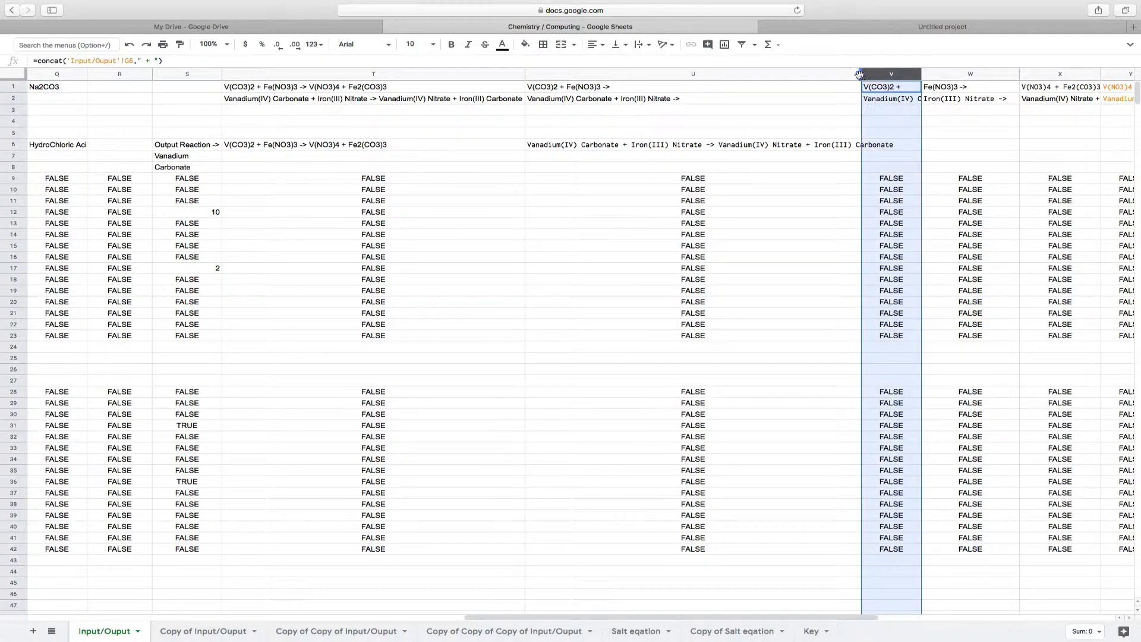
drag(861, 73, 896, 74)
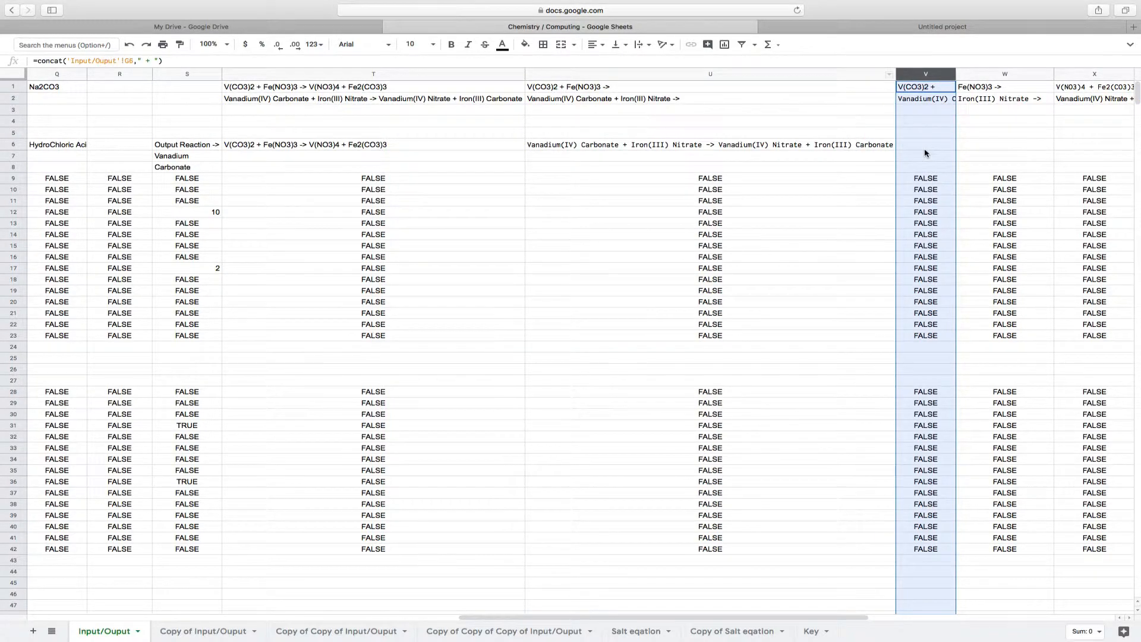
click(925, 147)
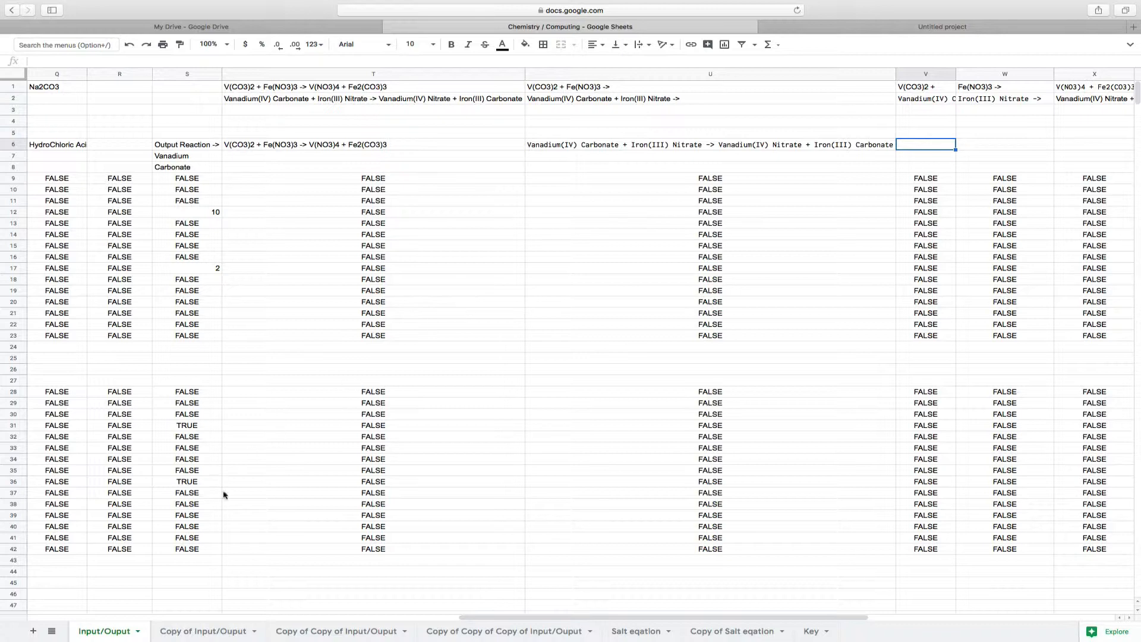
Inspect the concat formulas in B6 and B4 of the Copy of Copy of Input/Ouput sheet, then return to Copy of Input/Ouput
click(330, 632)
click(136, 143)
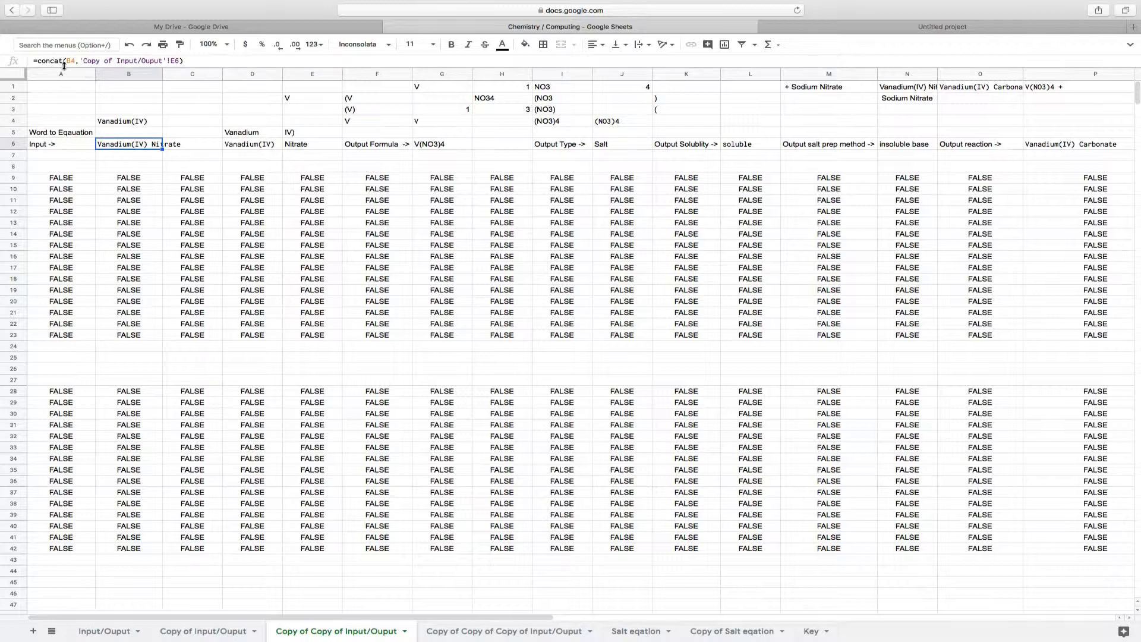
click(128, 122)
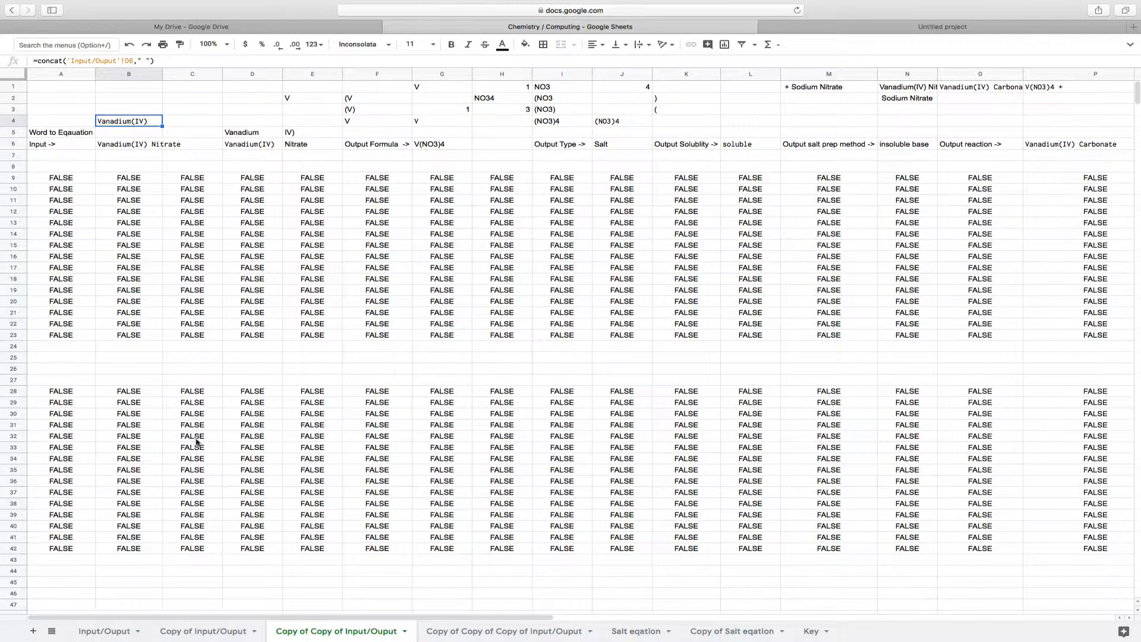
click(175, 633)
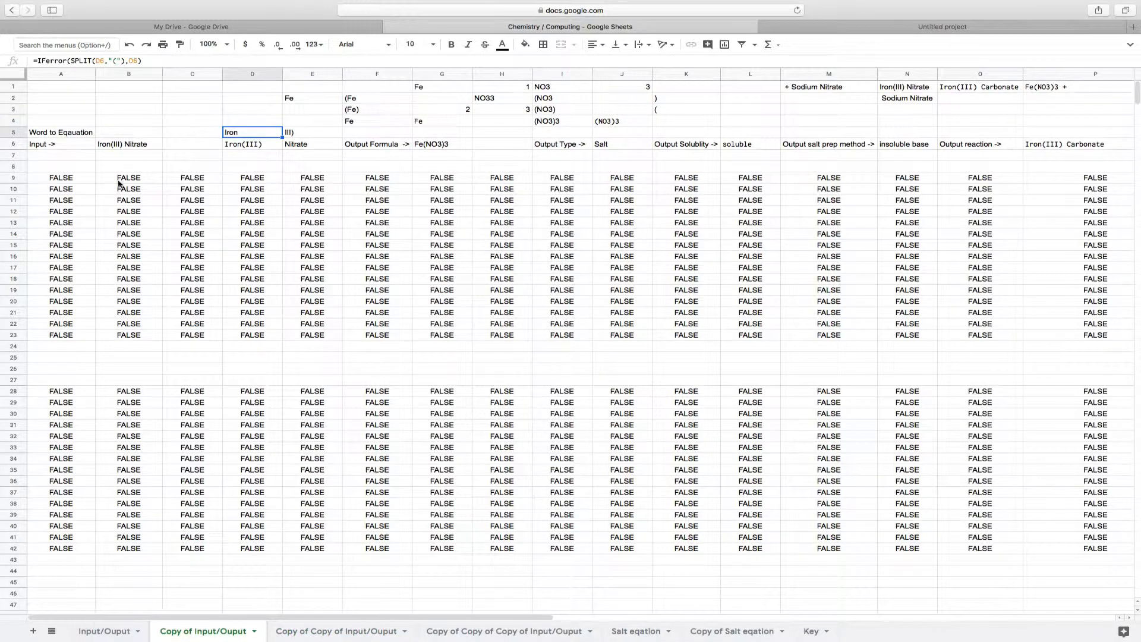
Trace the concat formulas in B4 and B6 of Copy of Copy of Input/Ouput back to E6 on Copy of Input/Ouput
click(290, 146)
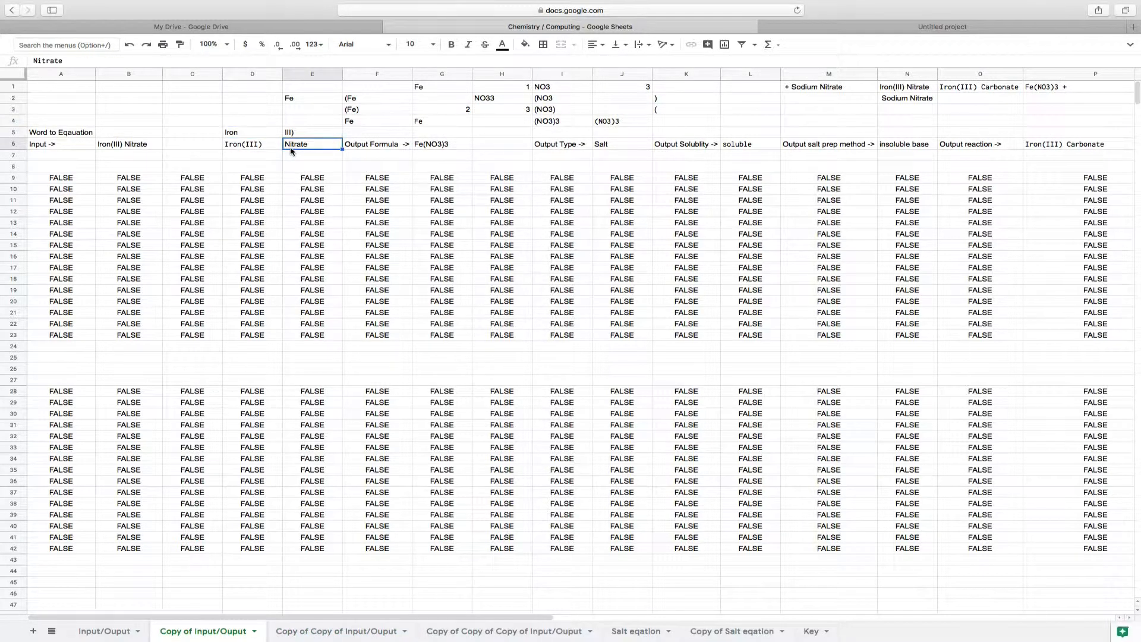
click(295, 633)
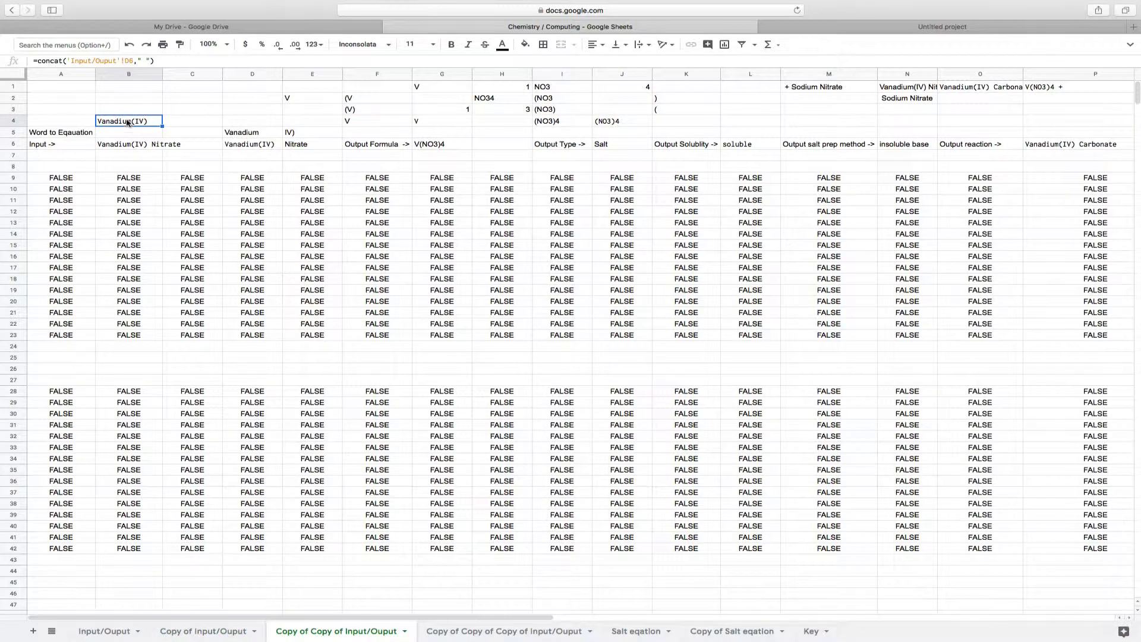
key(Down)
key(Down)
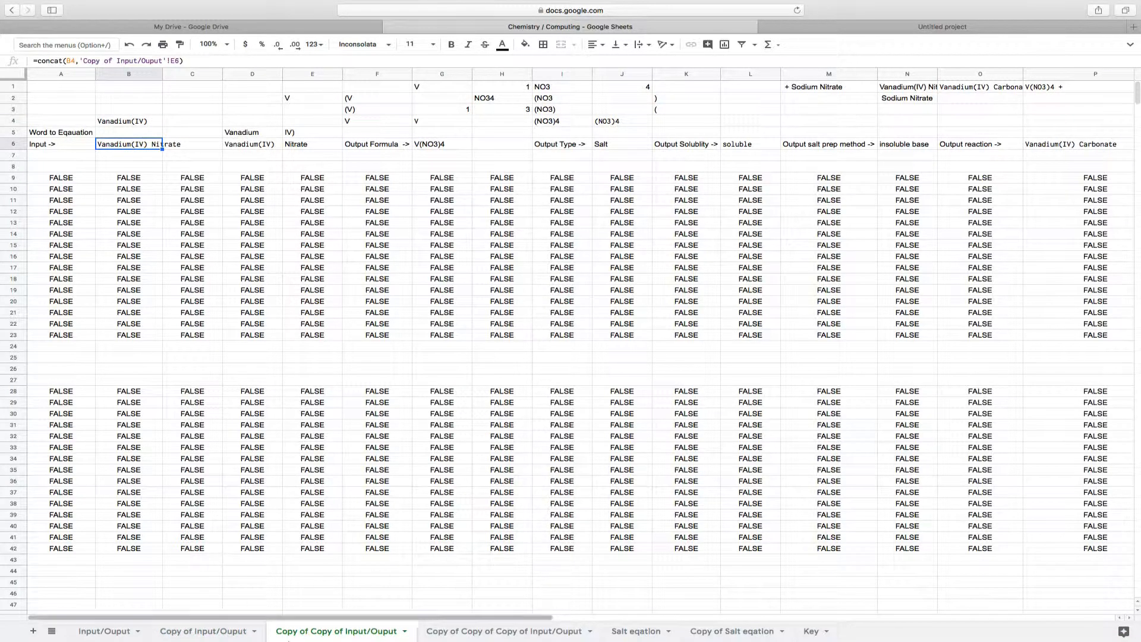
click(171, 635)
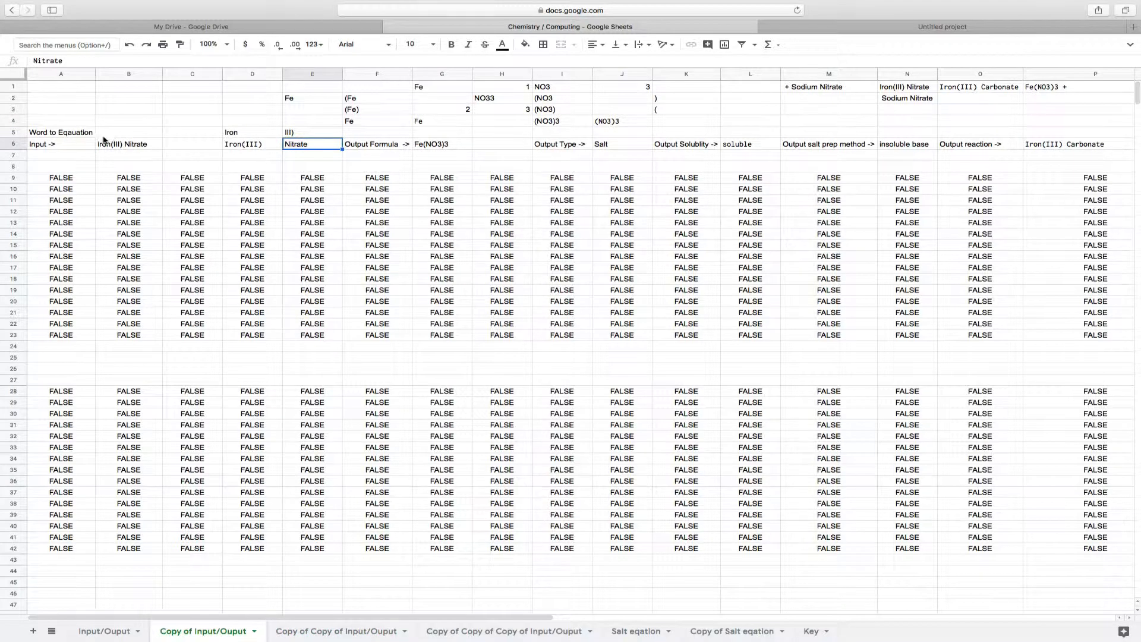
click(331, 631)
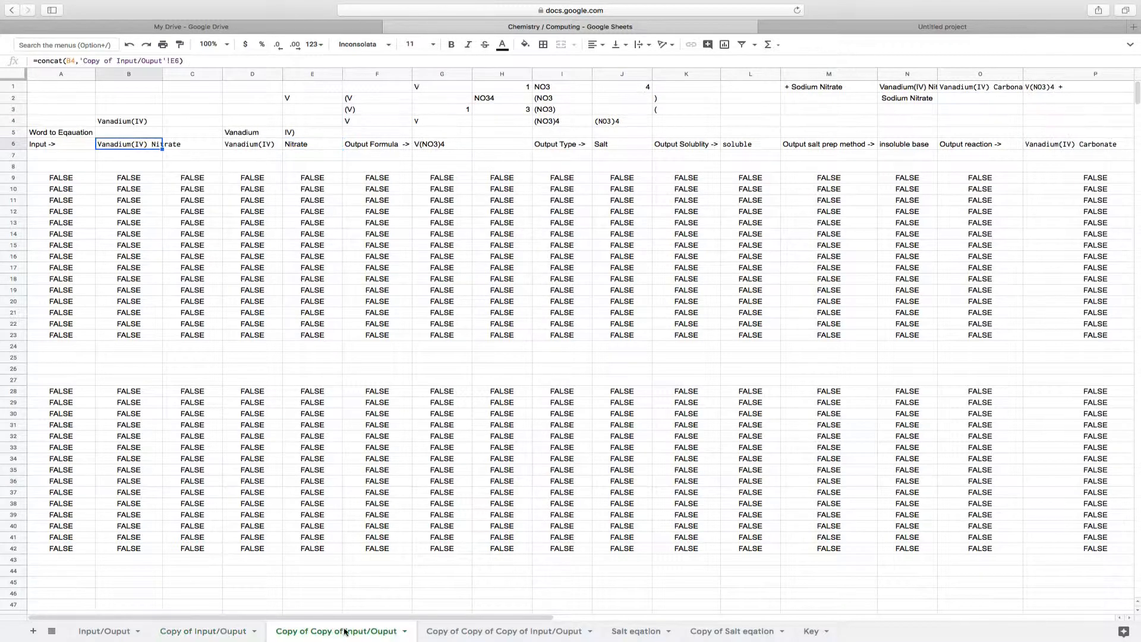
Compare the recombined compounds in row 6 of Copy of Copy of Input/Ouput and Copy of Copy of Copy of Input/Ouput
click(504, 631)
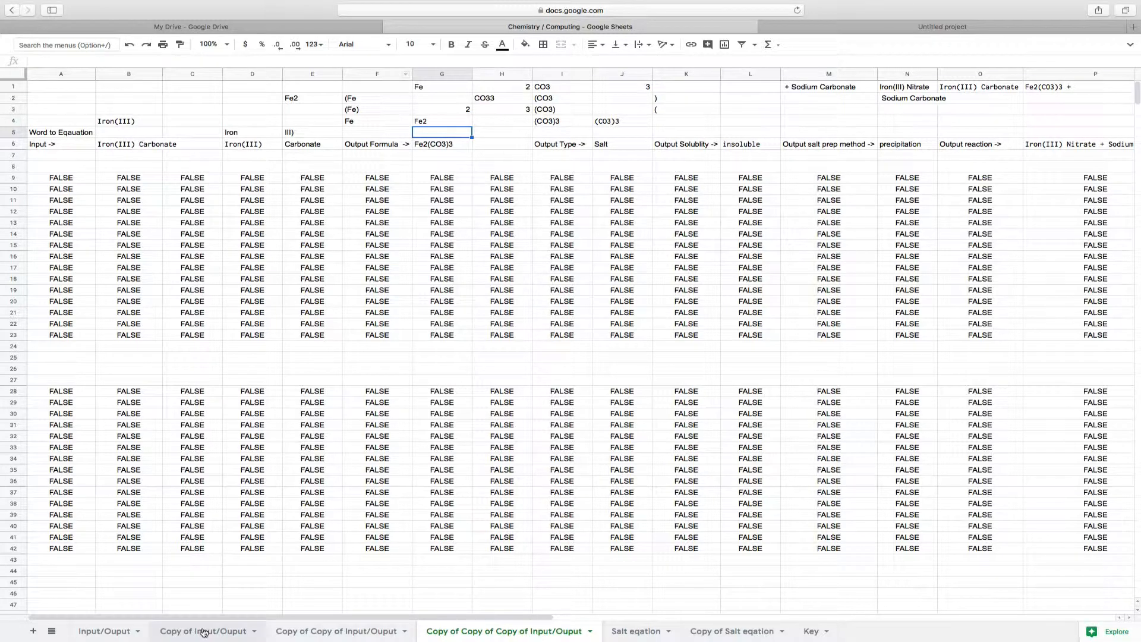
click(364, 634)
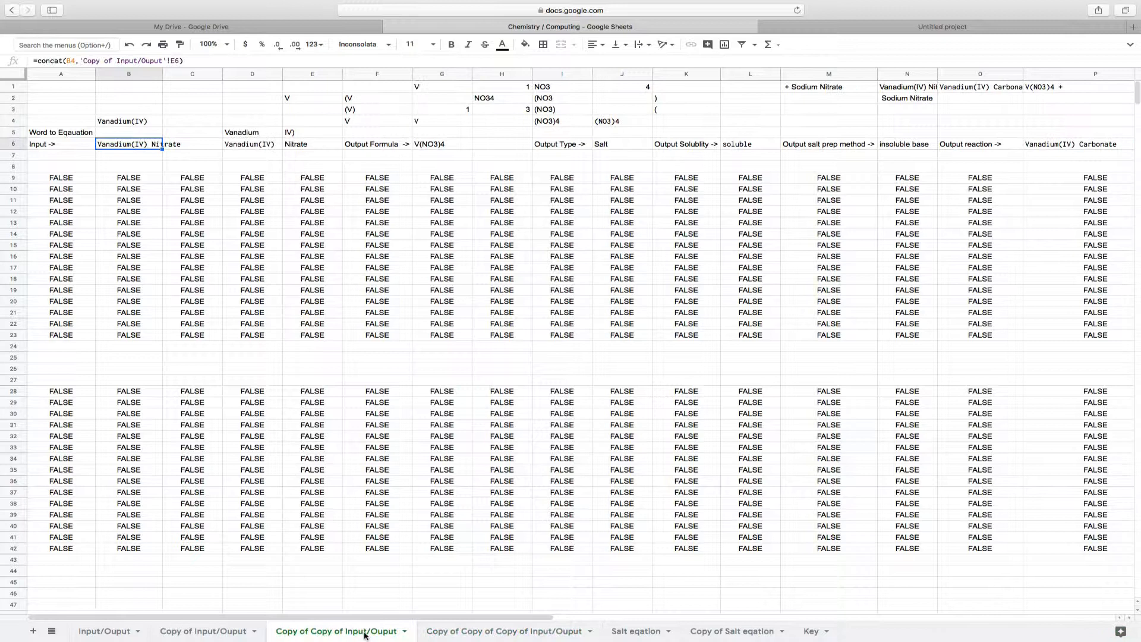
click(487, 634)
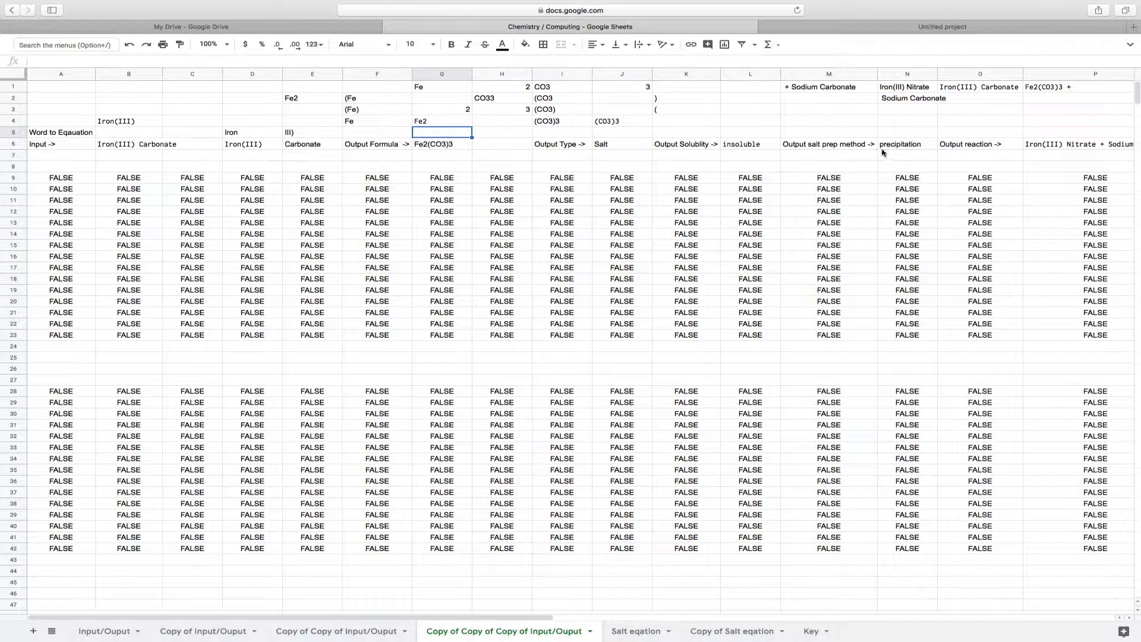
Fit column P to its contents on the Copy of Copy of Copy of Input/Ouput sheet, and inspect the formulas in Q6 and R6
scroll(951, 159, right, 5)
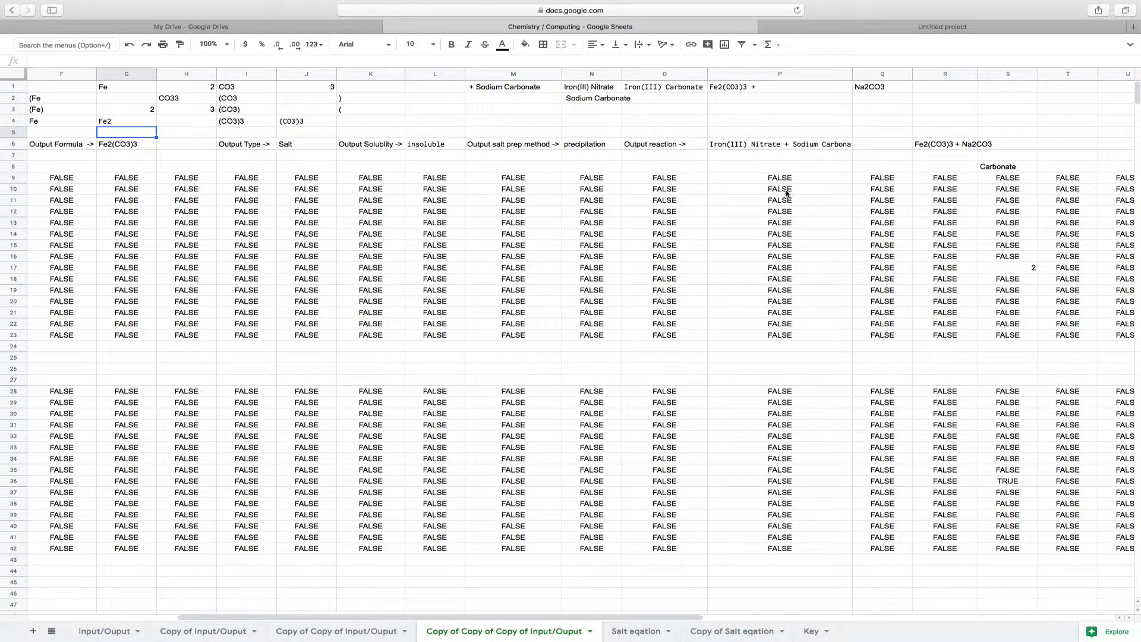
click(851, 75)
double_click(852, 75)
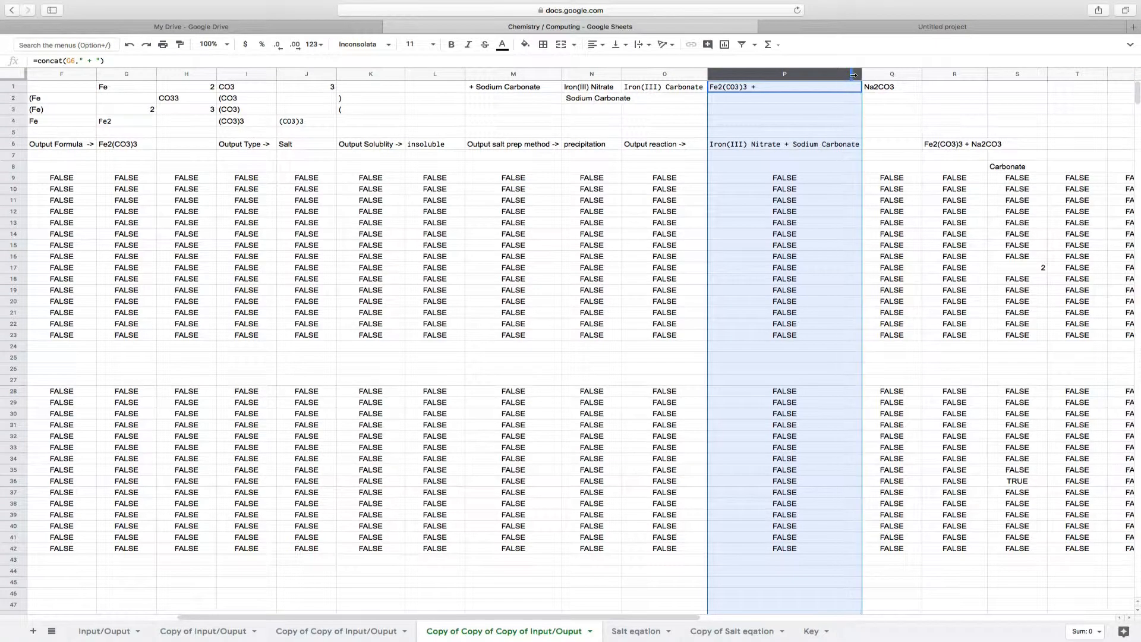
click(875, 148)
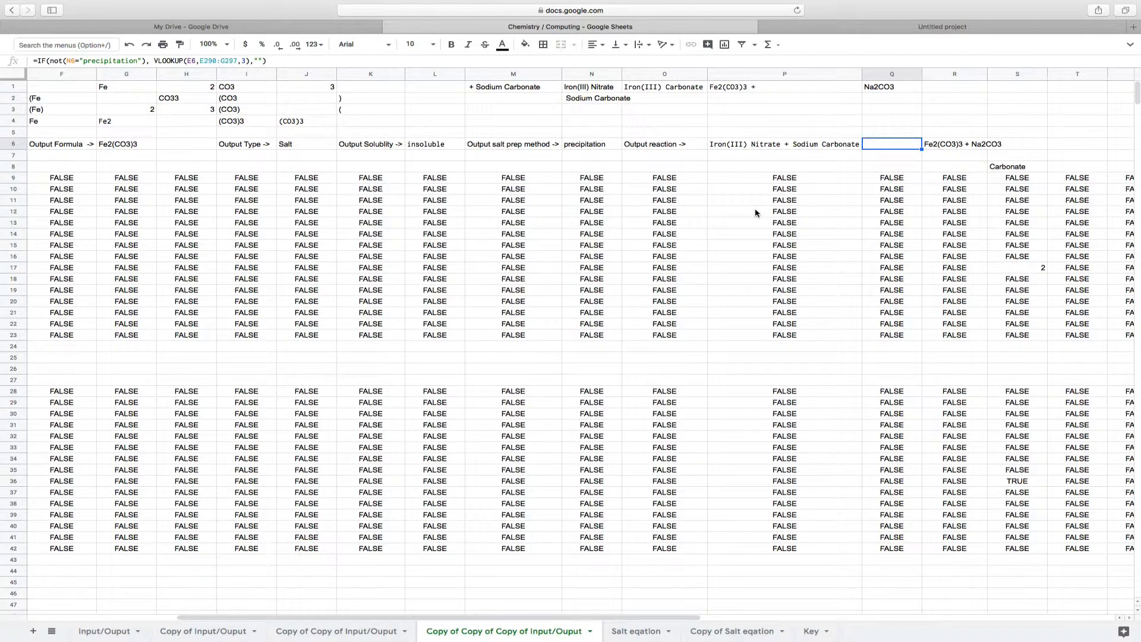
click(941, 146)
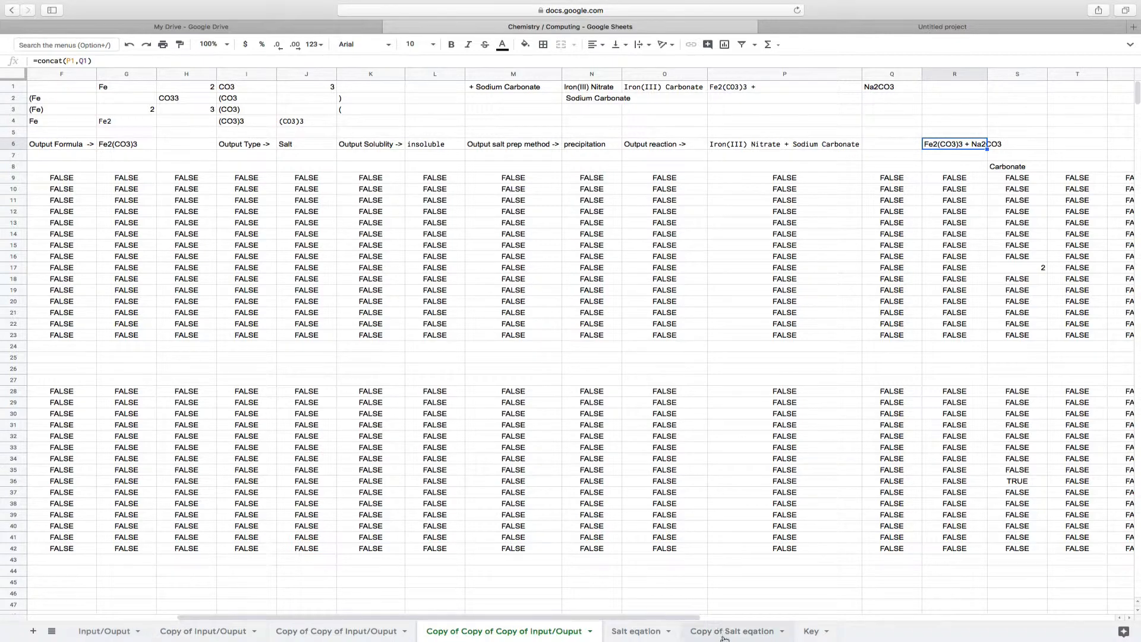
Return to the Input/Ouput sheet and look over the helper rows beneath the first compound's outputs
click(122, 631)
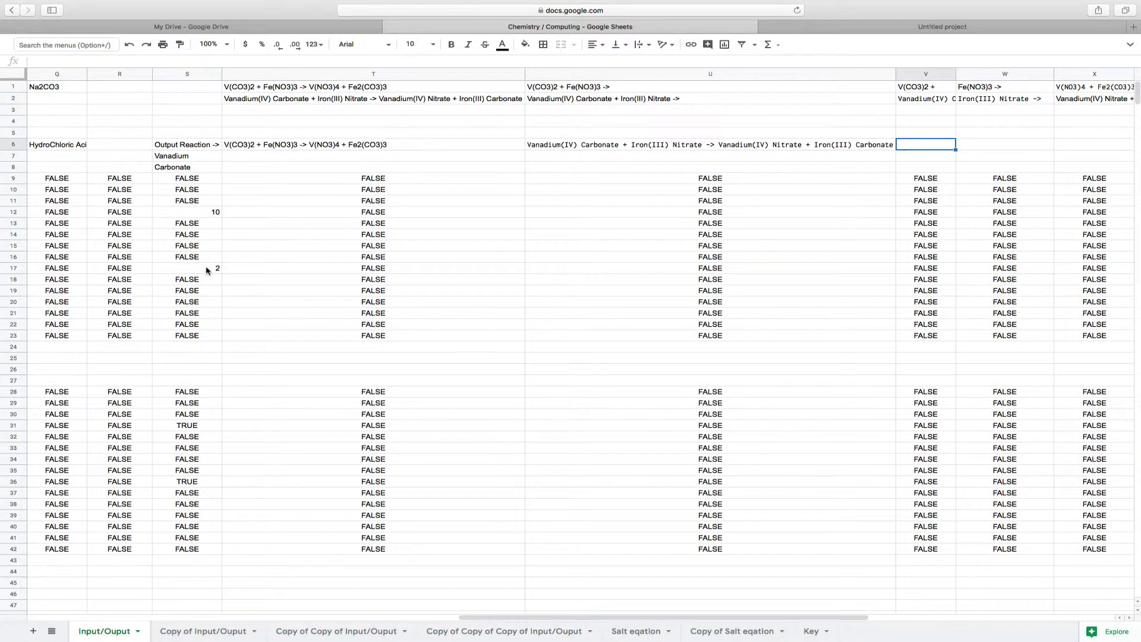
scroll(208, 270, left, 15)
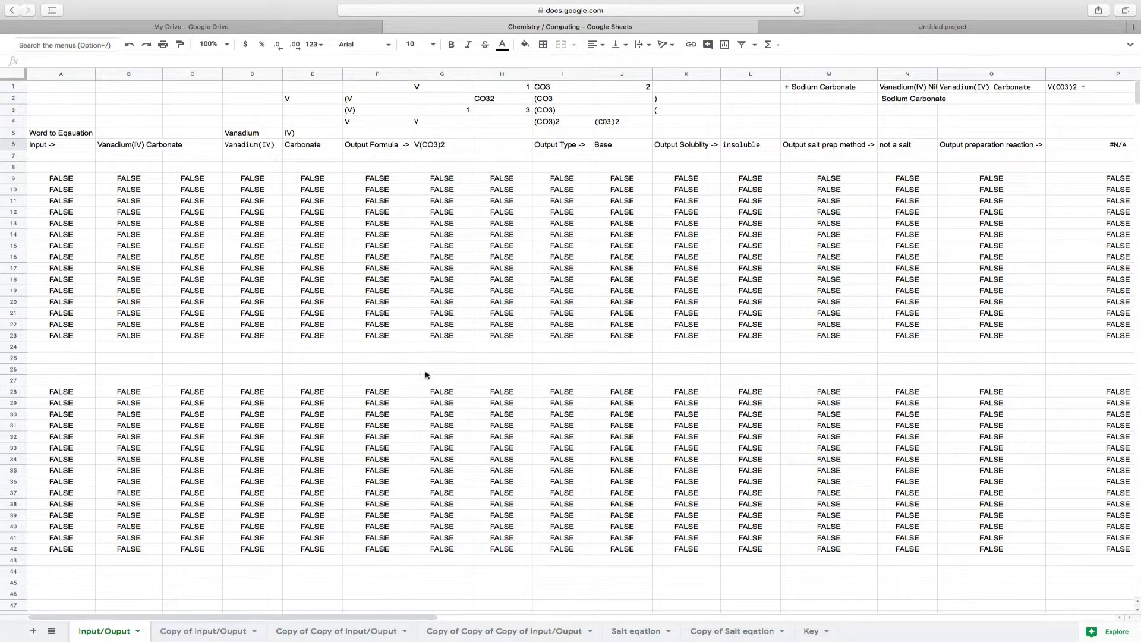
scroll(240, 423, down, 5)
scroll(240, 424, down, 12)
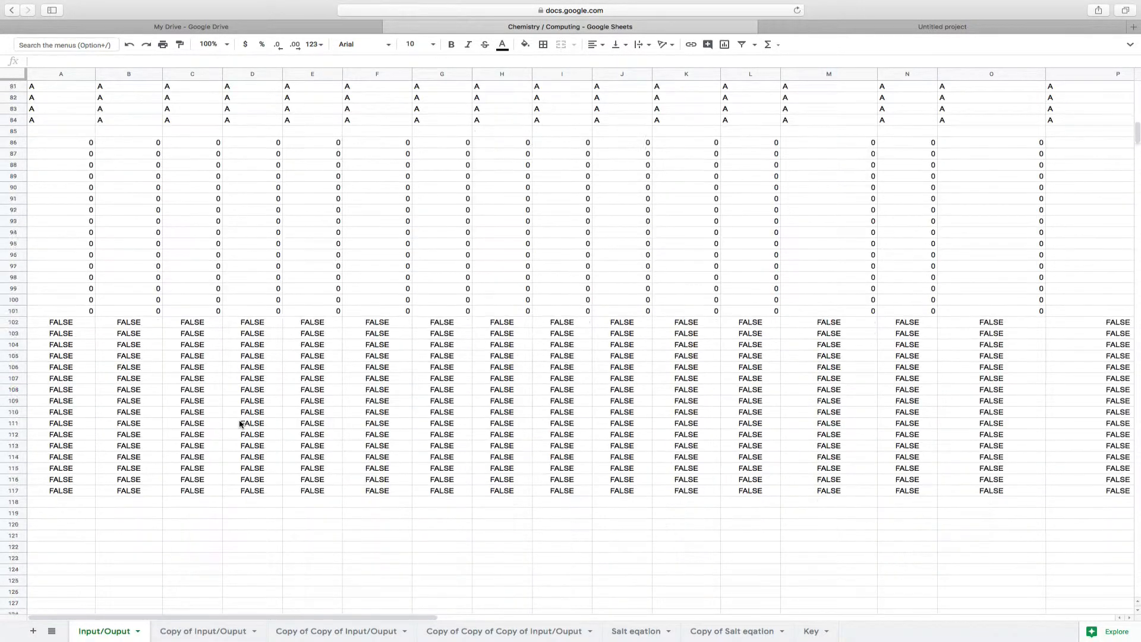
scroll(240, 424, up, 15)
scroll(241, 424, up, 1)
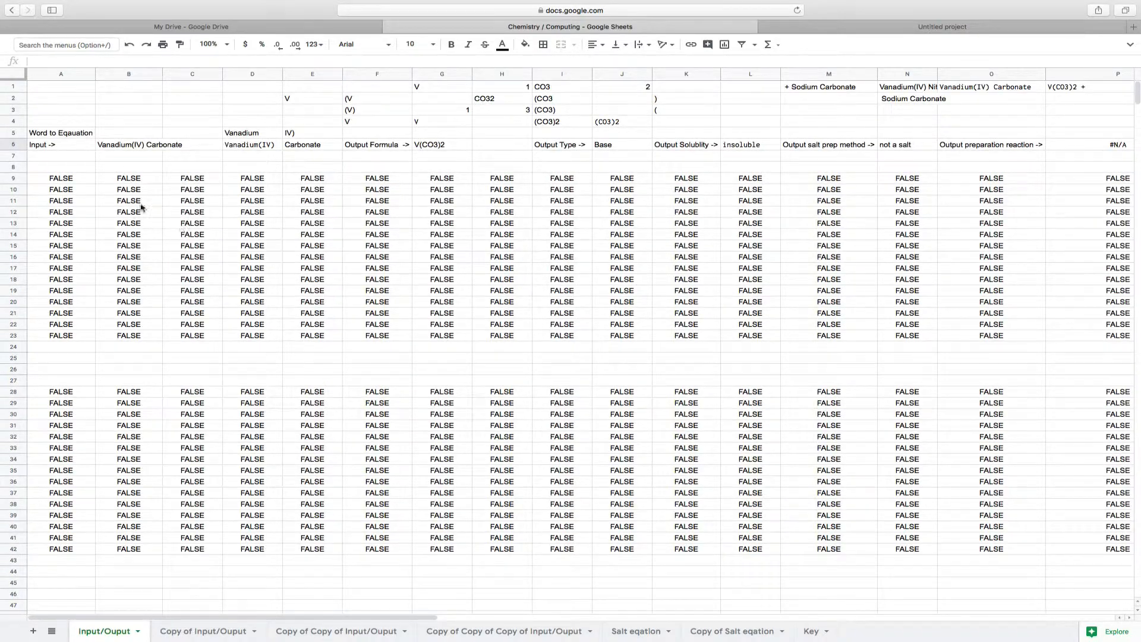
Inspect the iferror vlookup formulas across row 7 of the Input/Ouput sheet, starting and ending at A7
click(74, 152)
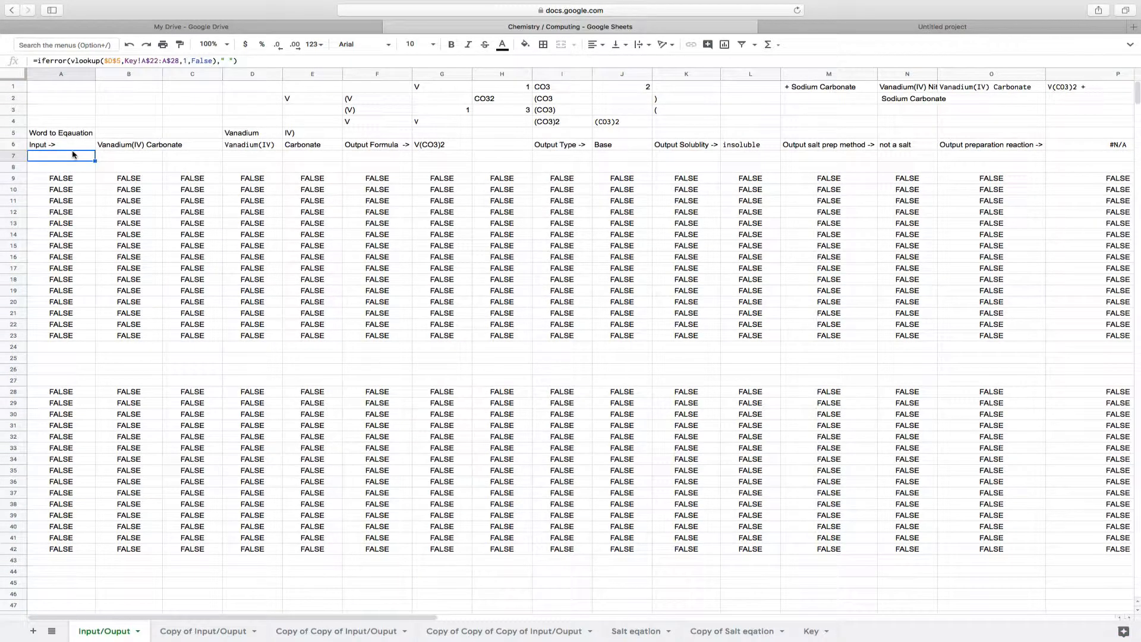
key(Right)
key(Right)
key(Right)
key(Right)
key(Right)
key(Right)
key(Right)
key(Right)
key(Right)
key(Right)
key(Right)
key(Right)
key(Right)
key(Right)
key(Right)
key(Right)
key(Right)
key(Right)
key(Right)
key(Right)
key(Right)
key(Right)
key(Right)
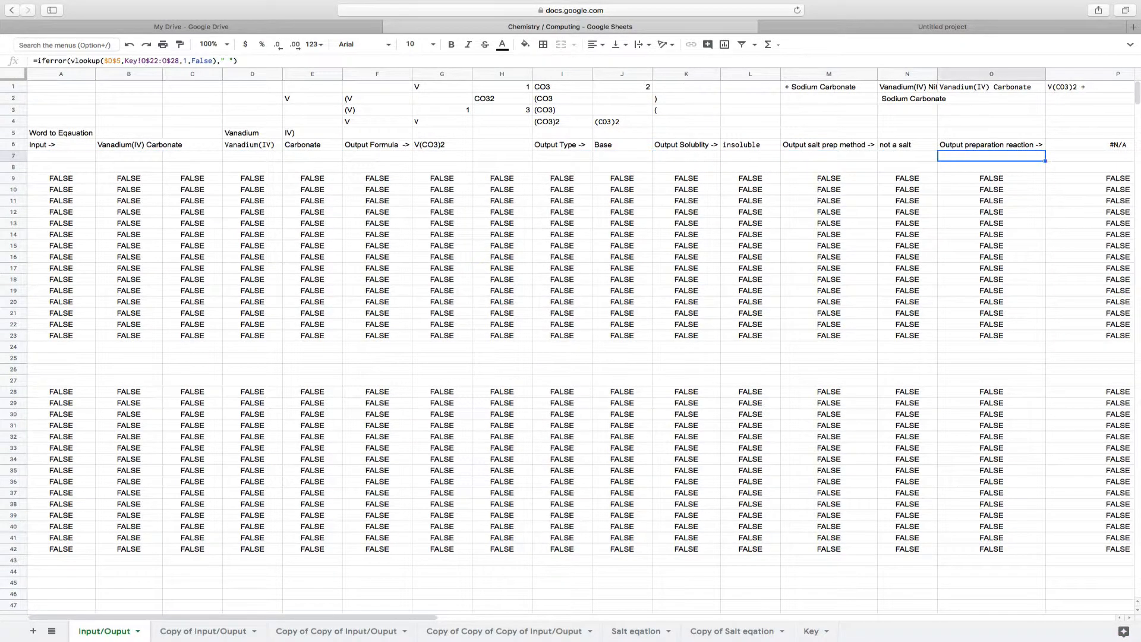
key(Home)
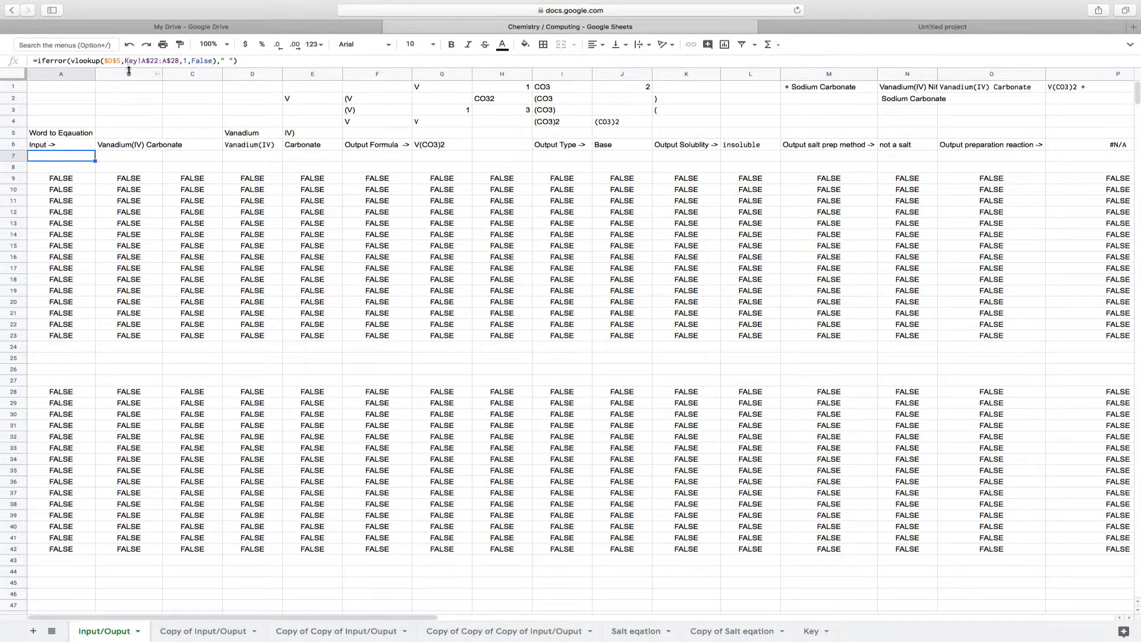
Follow the Key reference in A7's formula to the Key sheet and examine the element symbols and the number block in rows 8–14
click(126, 60)
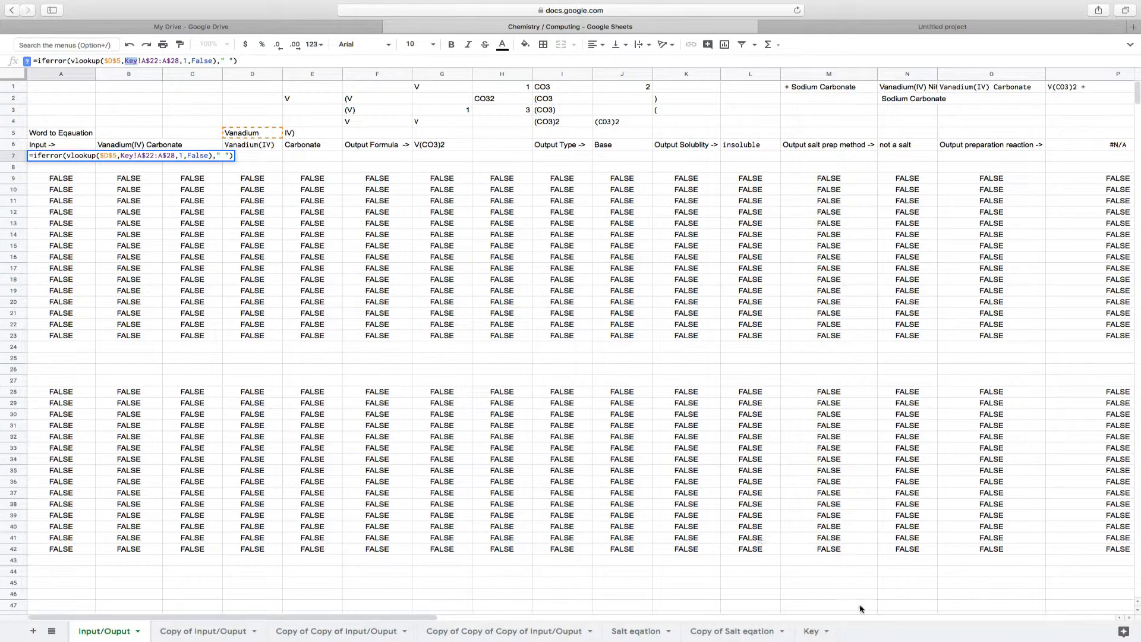
click(814, 631)
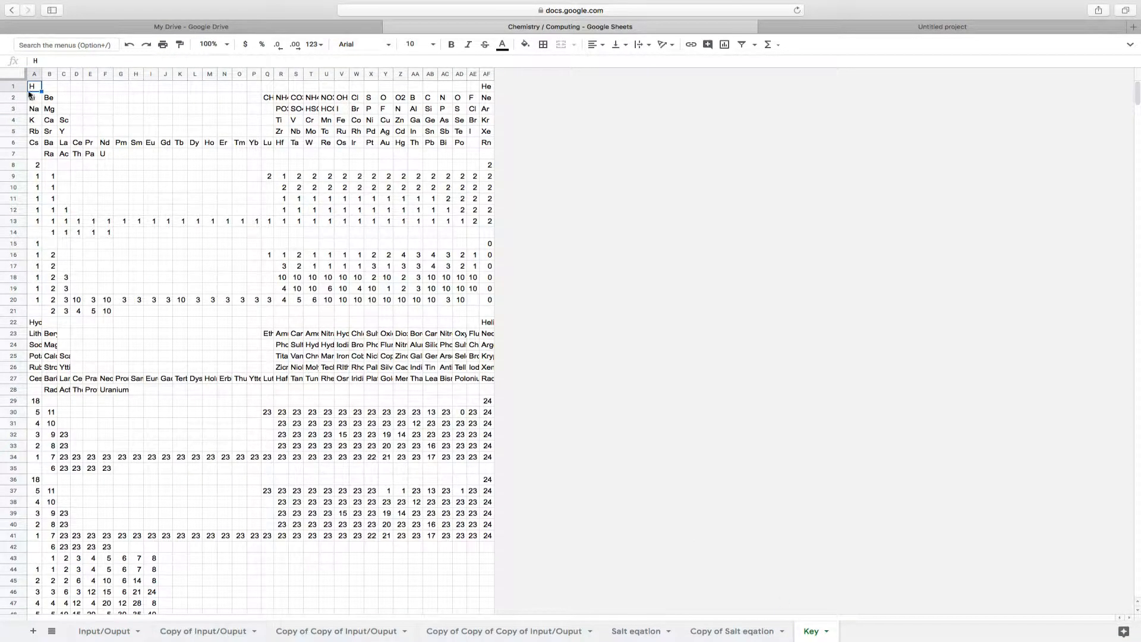
drag(34, 91, 472, 159)
drag(34, 164, 491, 235)
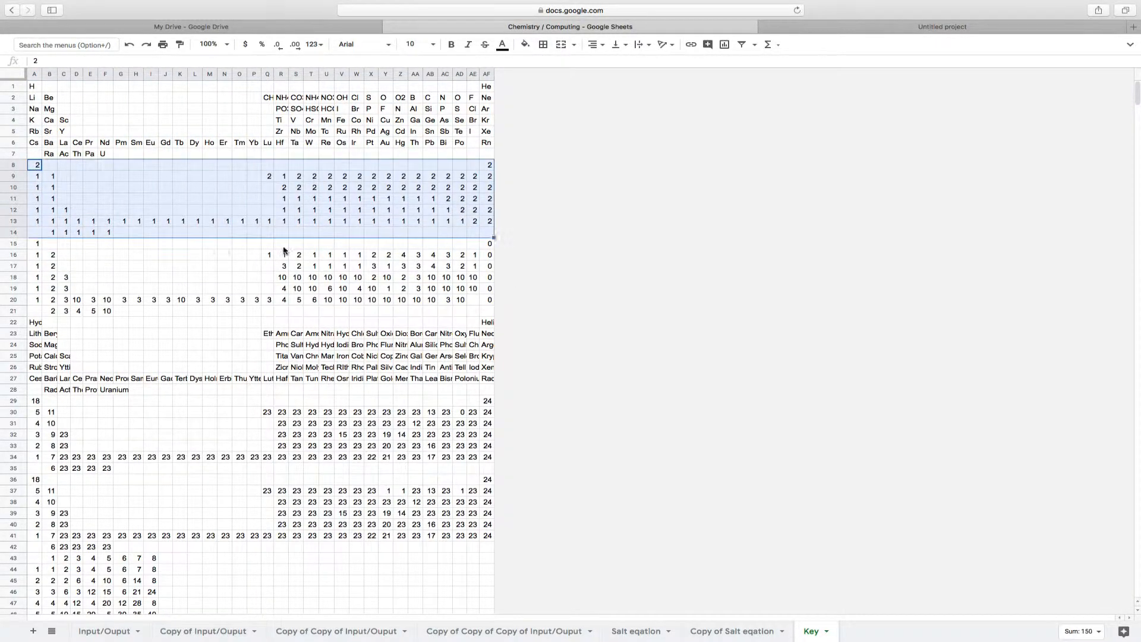
Examine the number block in rows 15–21 of the Key sheet, including cells F20 and AC16
click(105, 277)
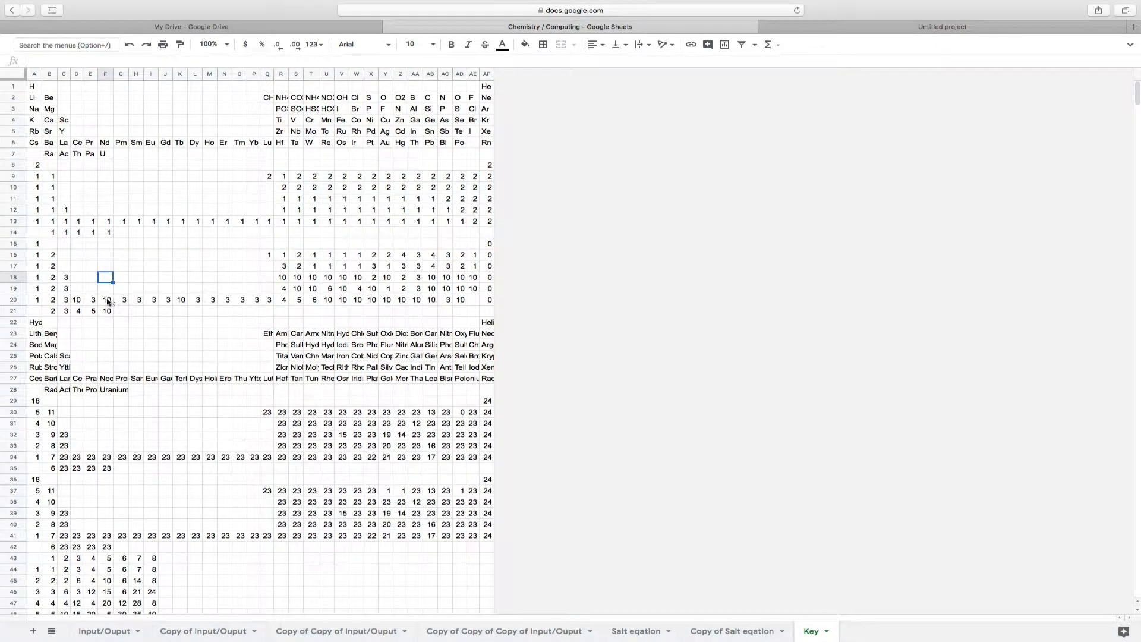
click(108, 300)
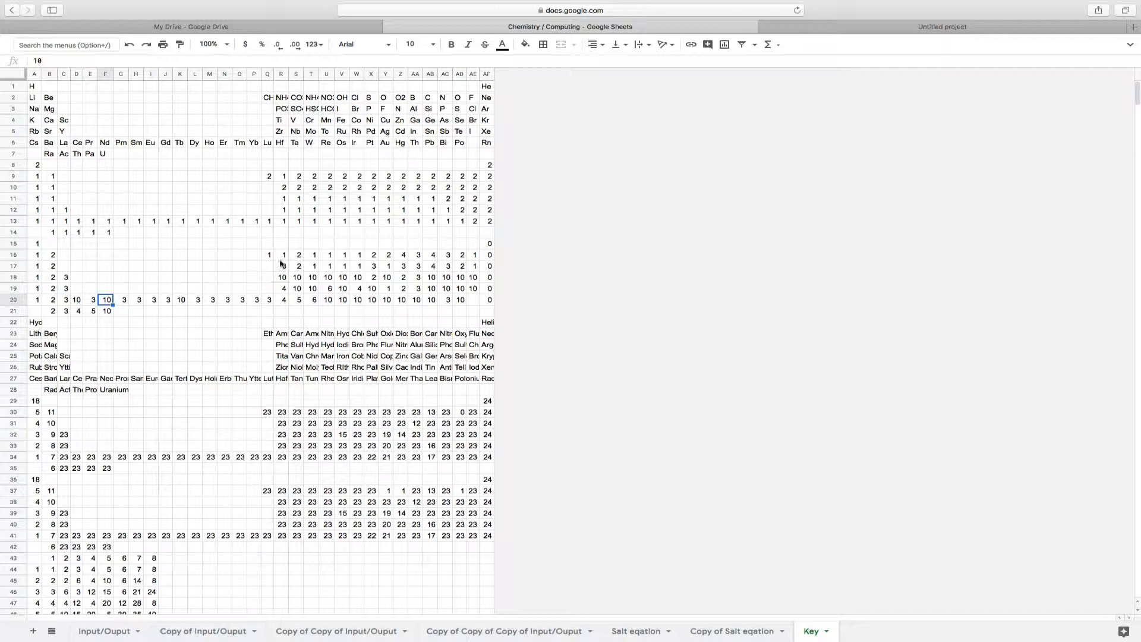
click(449, 256)
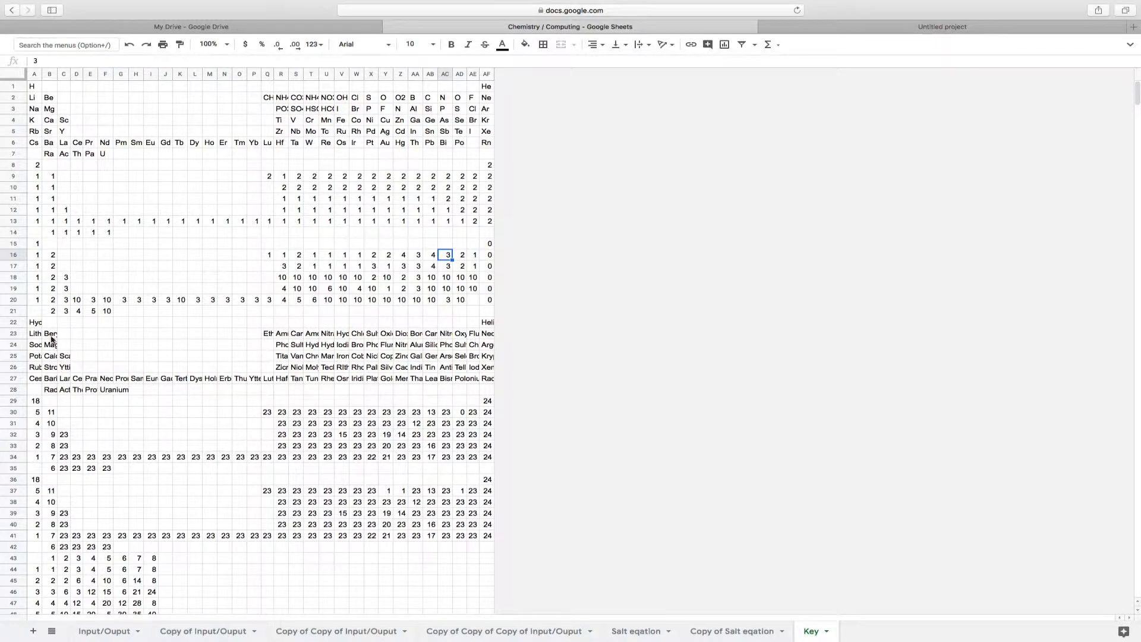
Examine the element and ion names in rows 22–28 of the Key sheet, including the empty cells in row 28
drag(37, 324, 349, 396)
click(348, 392)
click(121, 392)
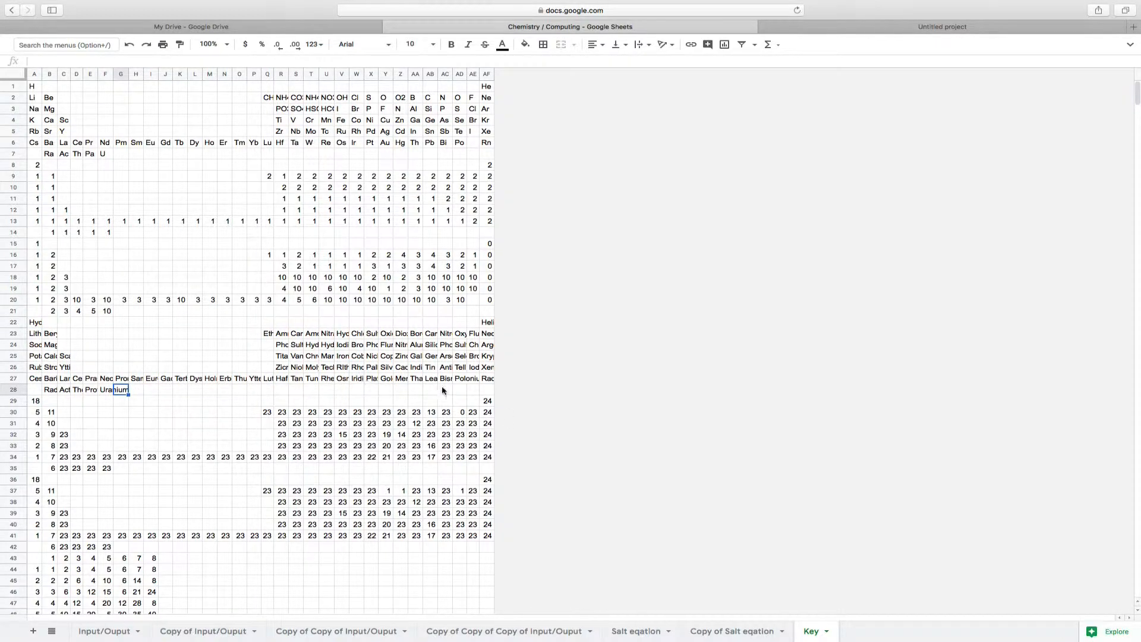
click(473, 379)
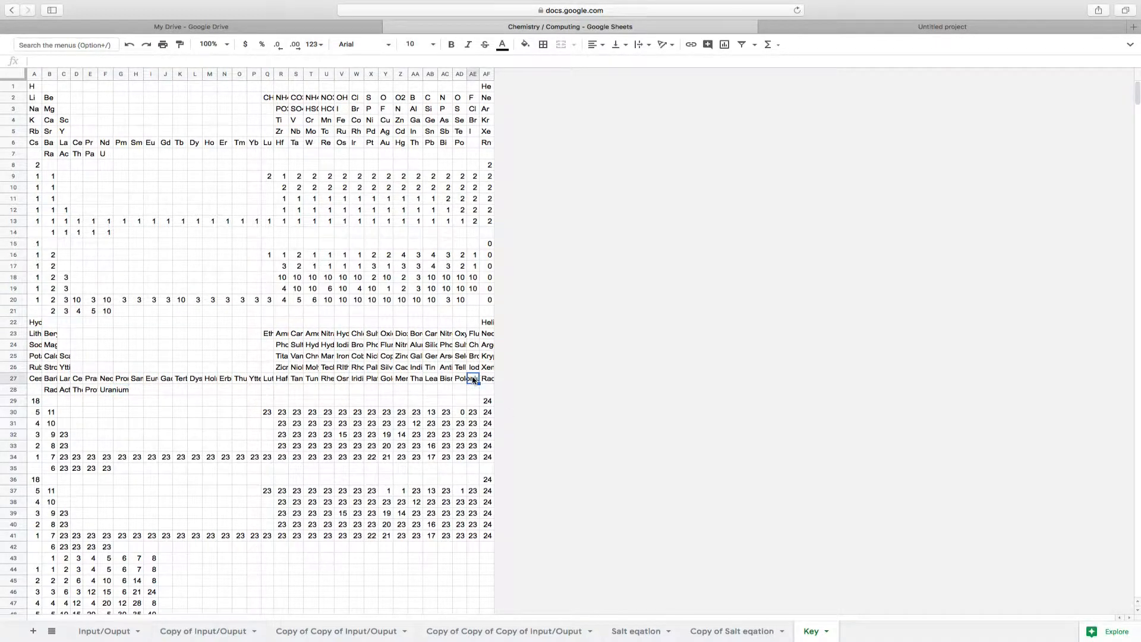
click(31, 391)
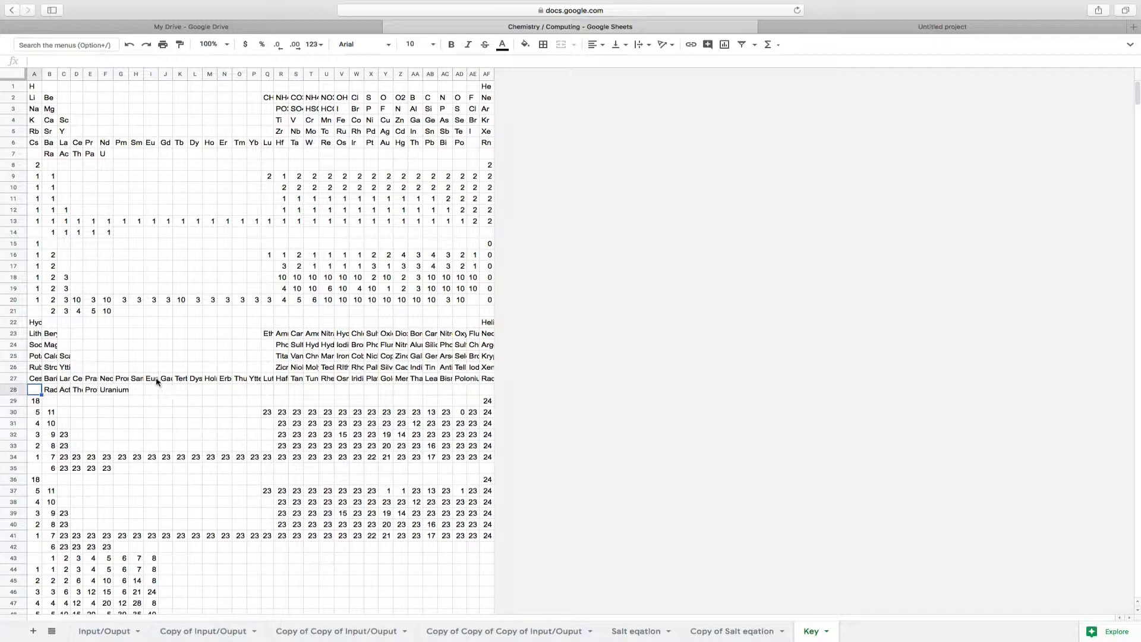
drag(137, 392, 481, 391)
click(395, 394)
Examine the Key sheet's two number blocks in rows 29–42 and the number grid in rows 43–51
click(120, 236)
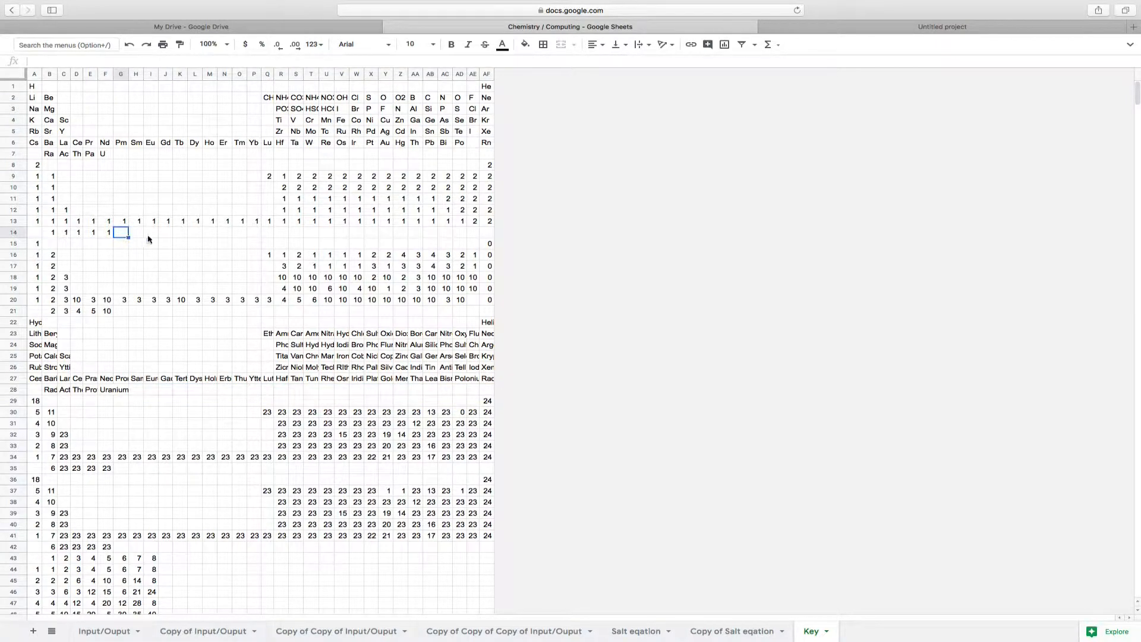
click(165, 236)
scroll(108, 440, down, 3)
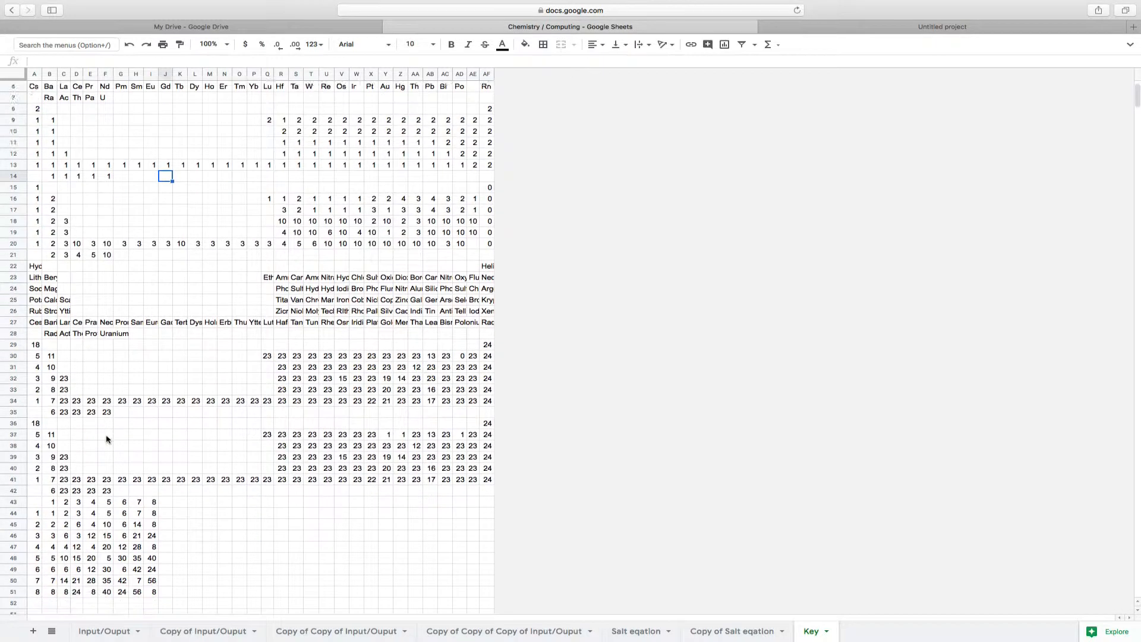
scroll(108, 440, down, 1)
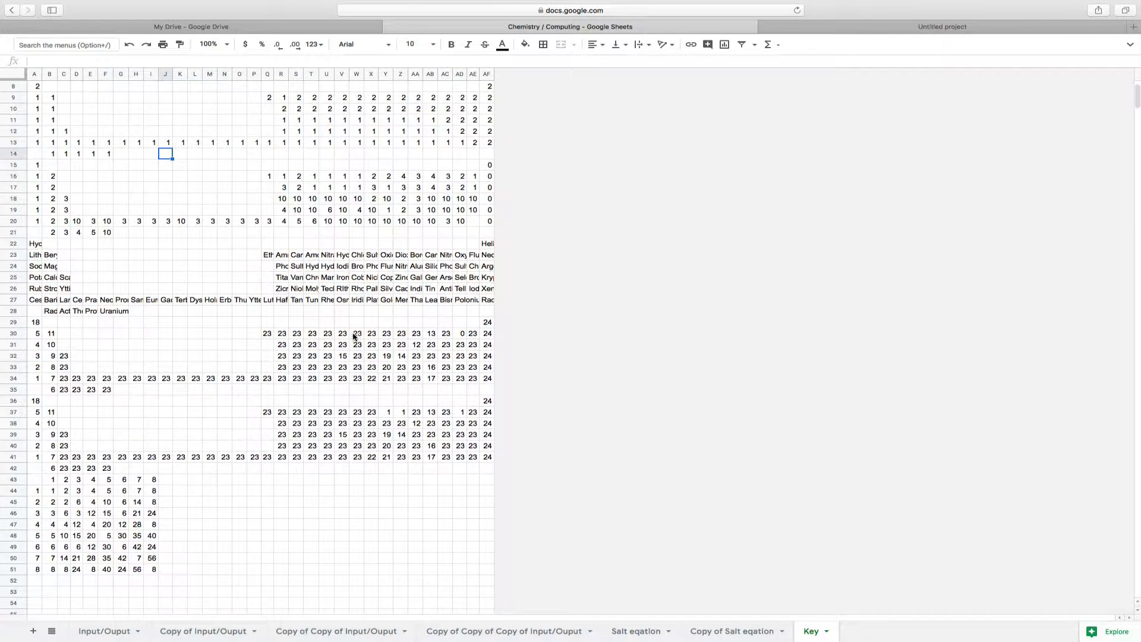
click(324, 336)
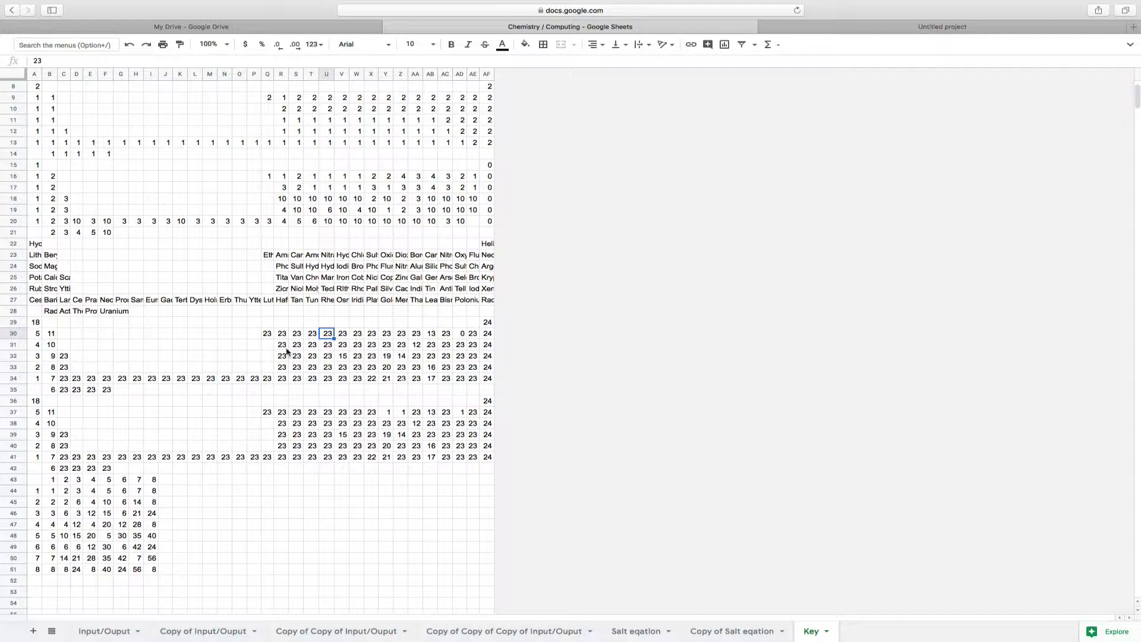
click(39, 381)
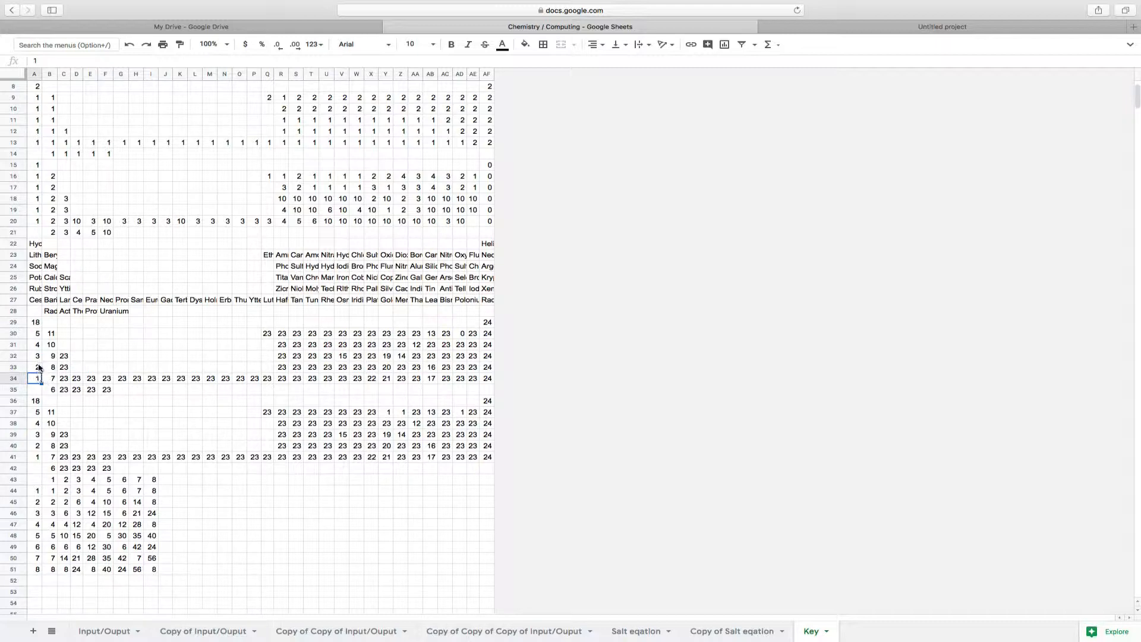
click(38, 367)
click(40, 456)
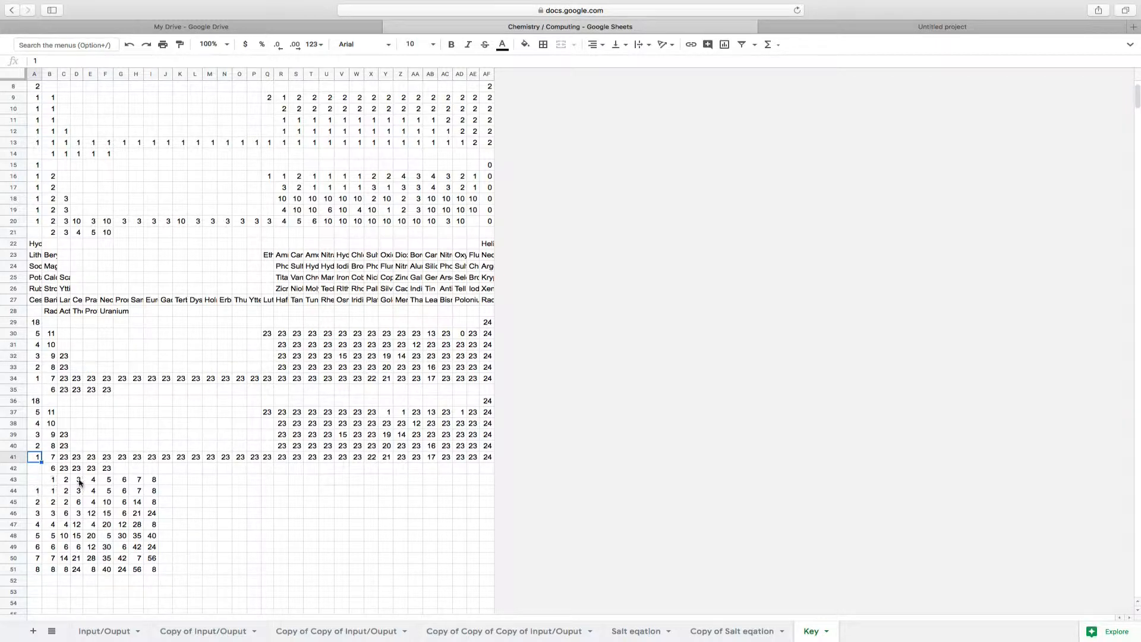
scroll(79, 479, down, 5)
click(38, 401)
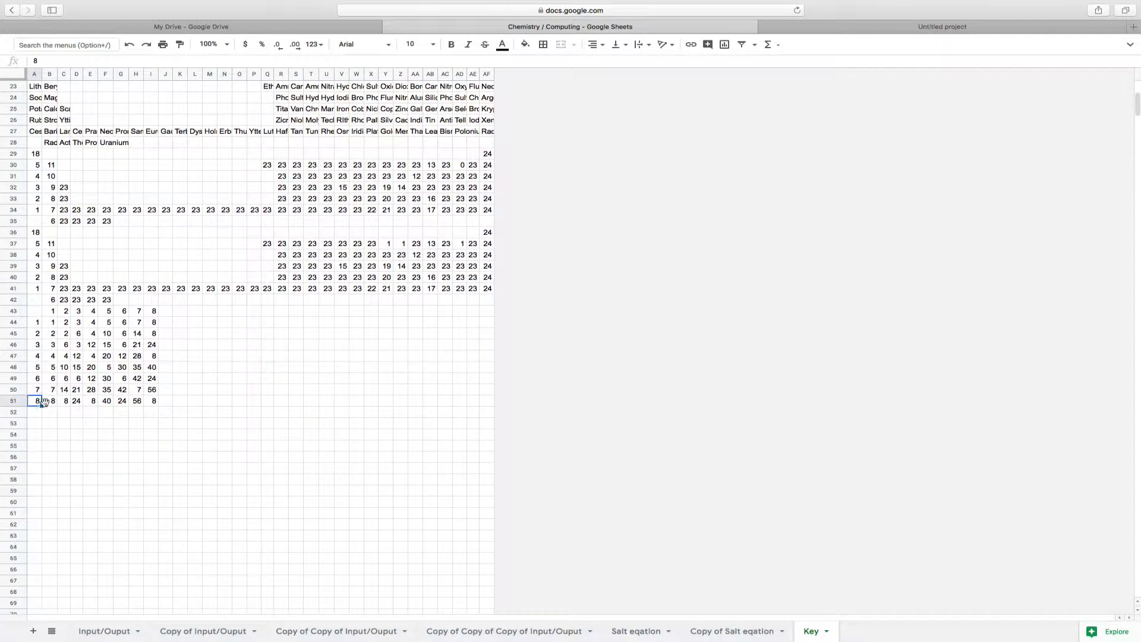
Examine row 51, the last row of the Key sheet's number grid, and the empty cells below it
click(50, 401)
click(67, 402)
click(37, 414)
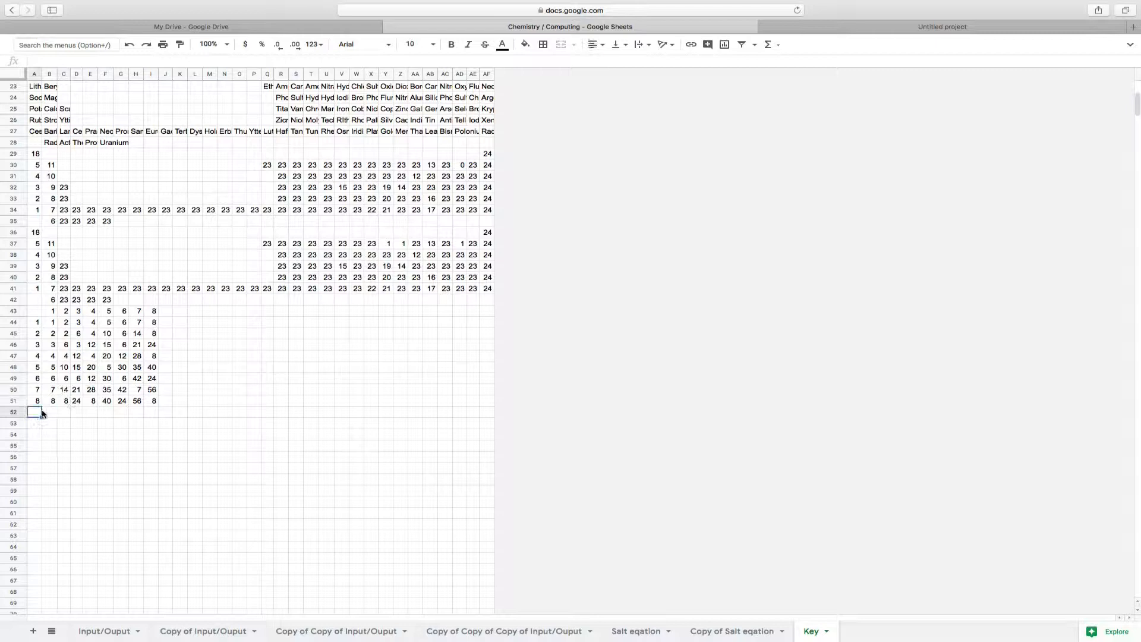
click(161, 416)
Return to the Input/Ouput sheet and examine the IF formulas in column A from A9 to A16
click(105, 631)
click(65, 181)
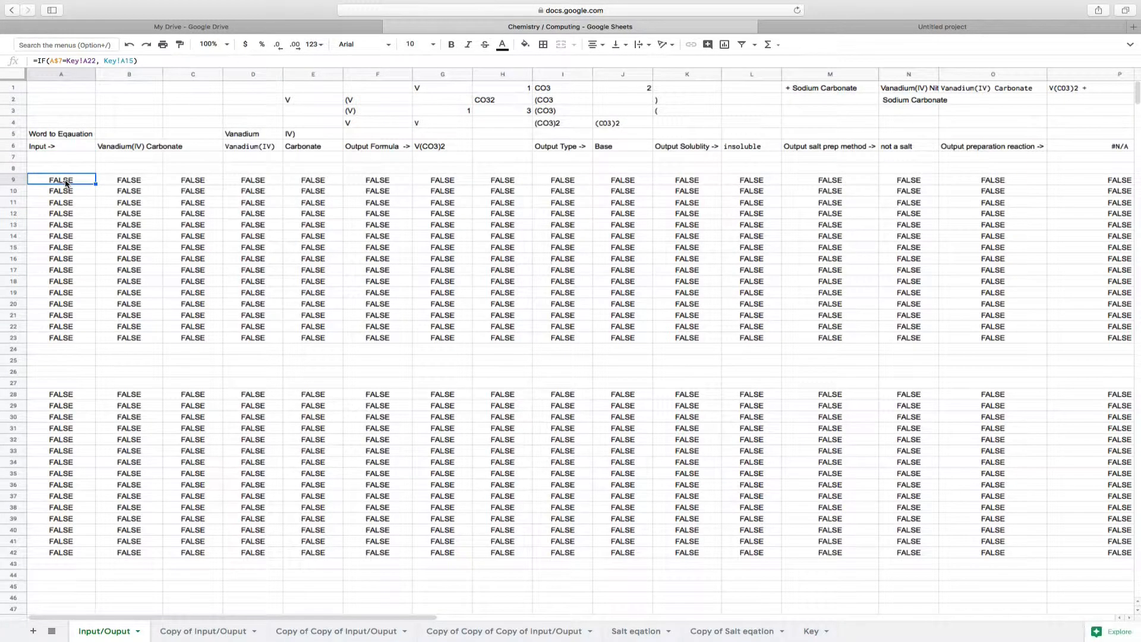
key(Down)
key(Down)
key(Down)
key(Down)
key(Down)
key(Down)
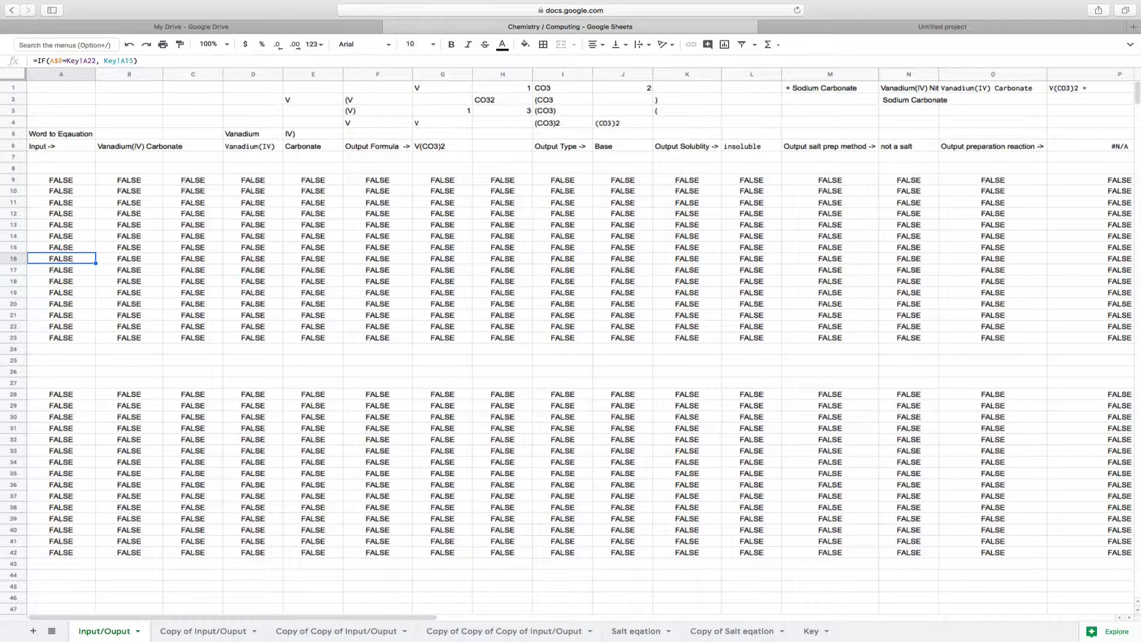
key(Up)
key(Up)
key(Up)
key(Up)
key(Up)
key(Up)
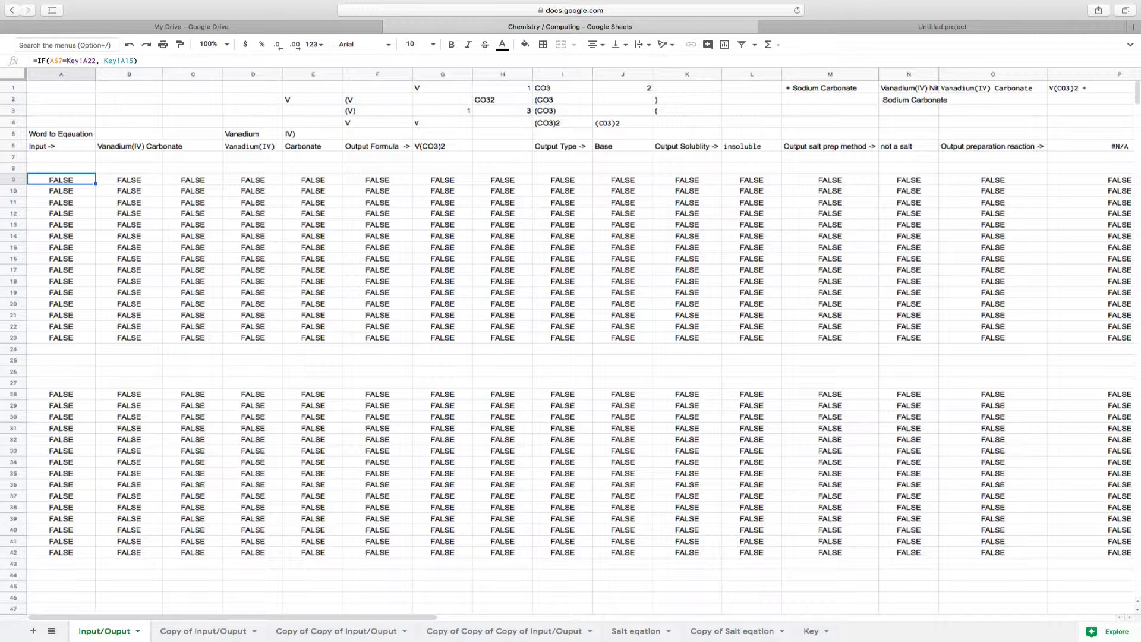
key(Down)
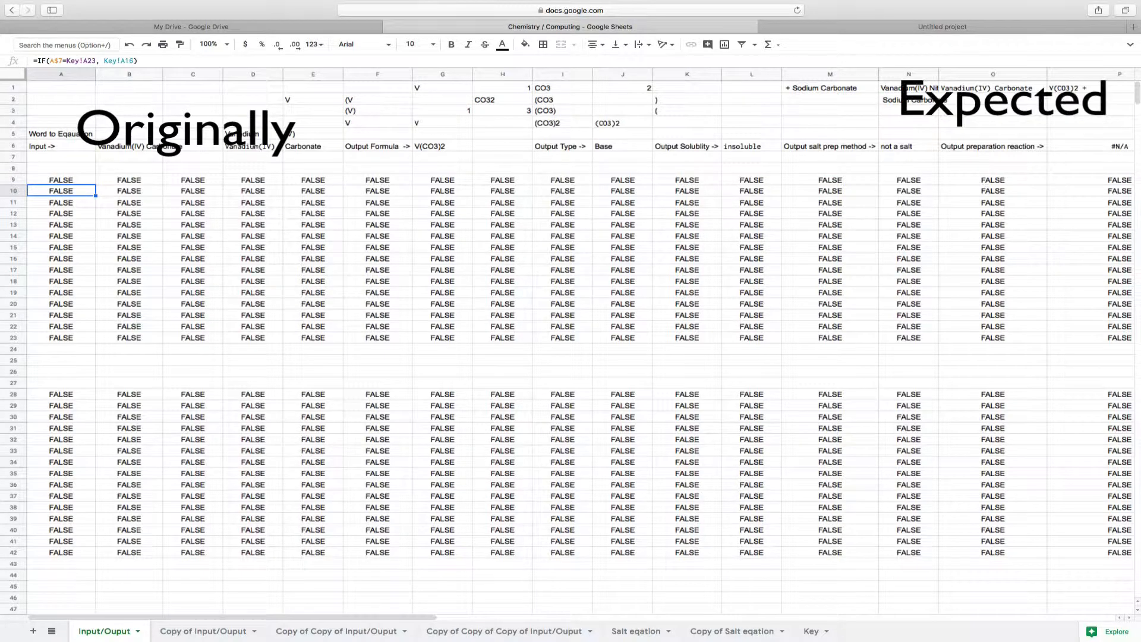
Compare the lookup formulas in A7, B7 and A8 with the IF formulas in A9, B9 and B10
click(89, 177)
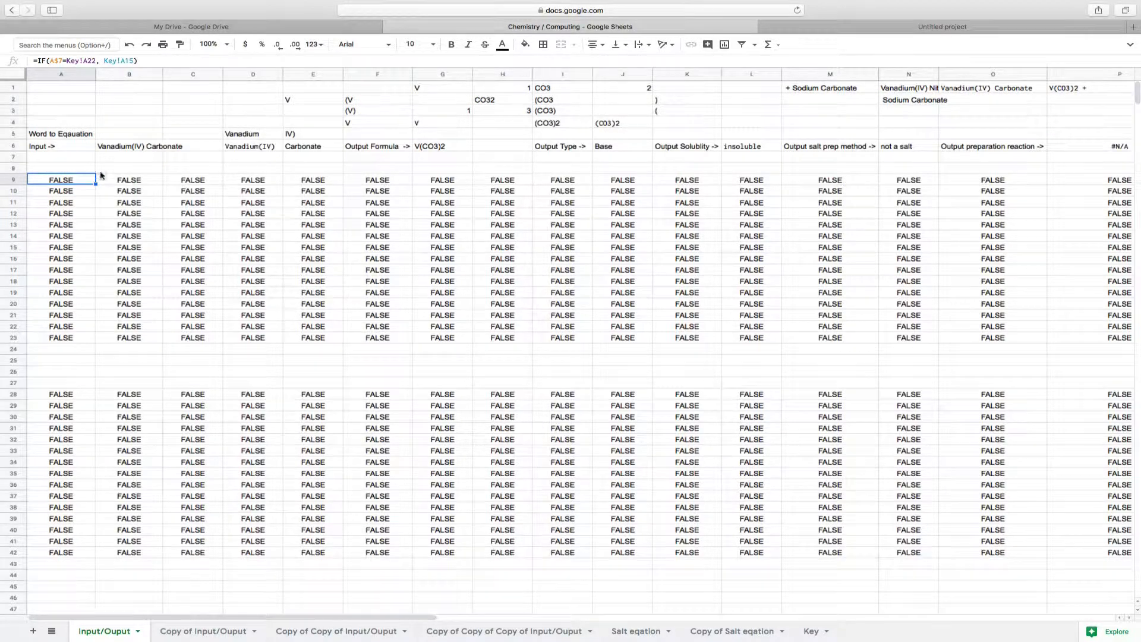
click(87, 159)
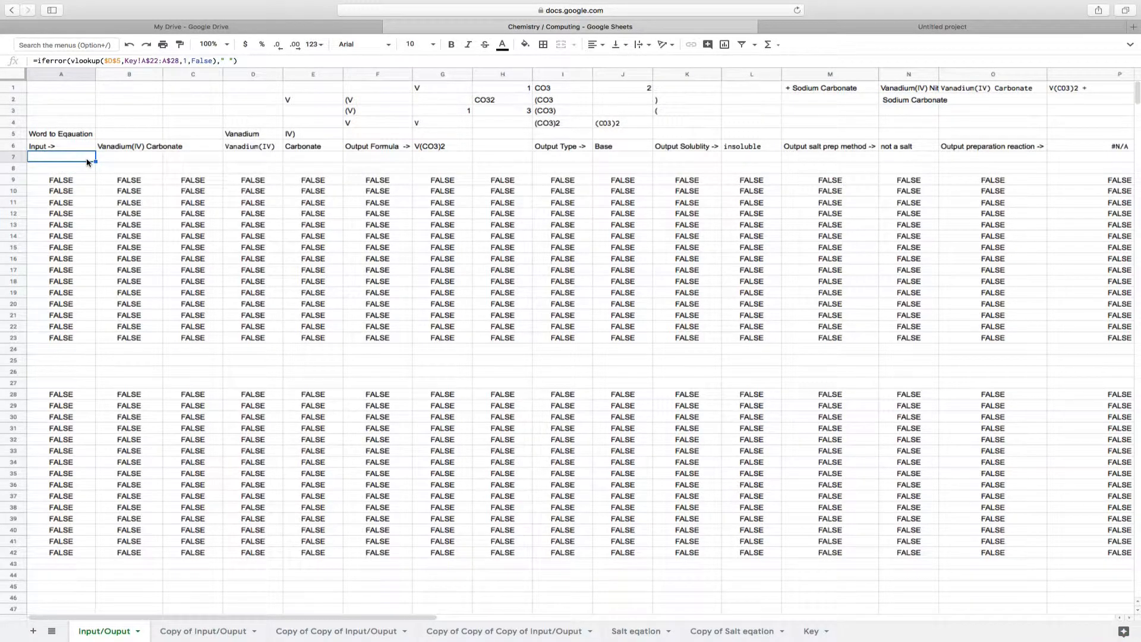
key(Down)
key(Down)
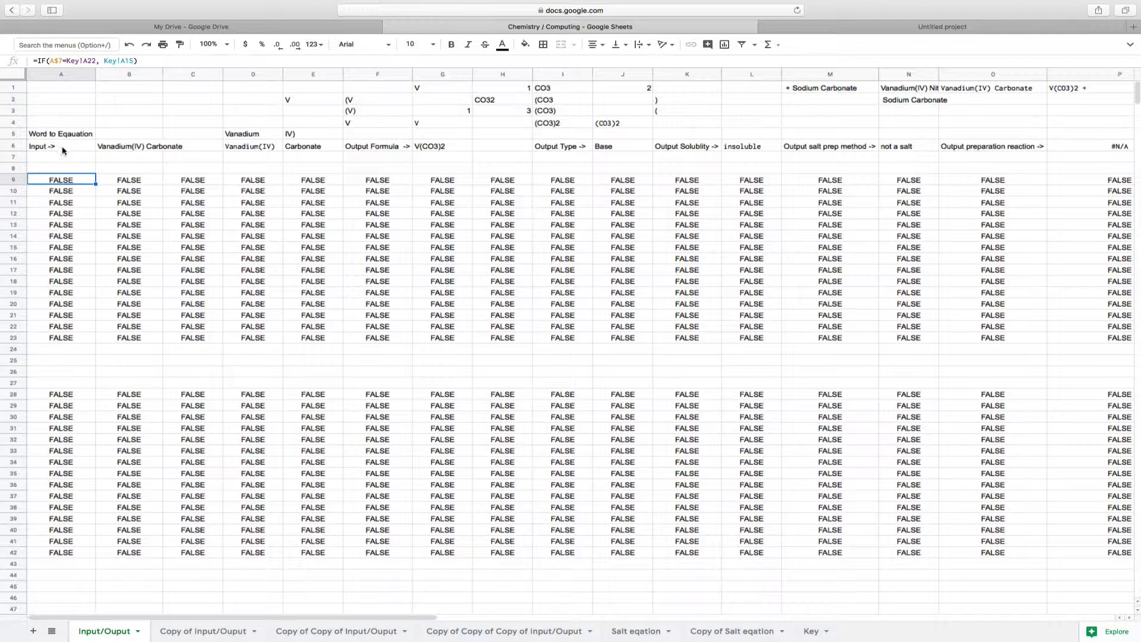
click(122, 157)
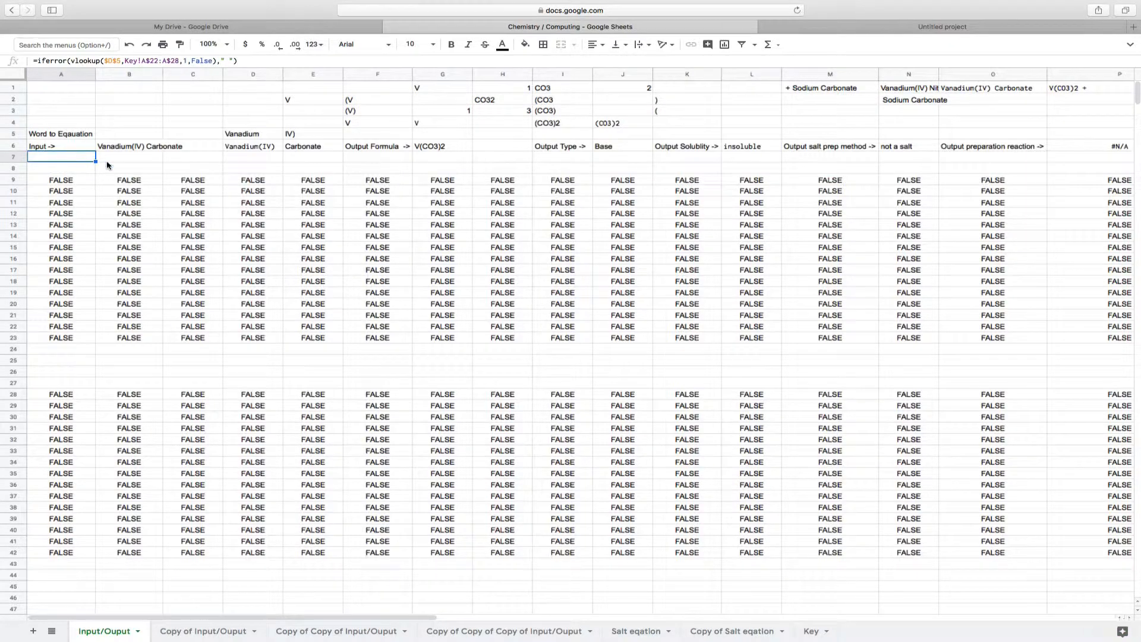
click(211, 162)
click(132, 182)
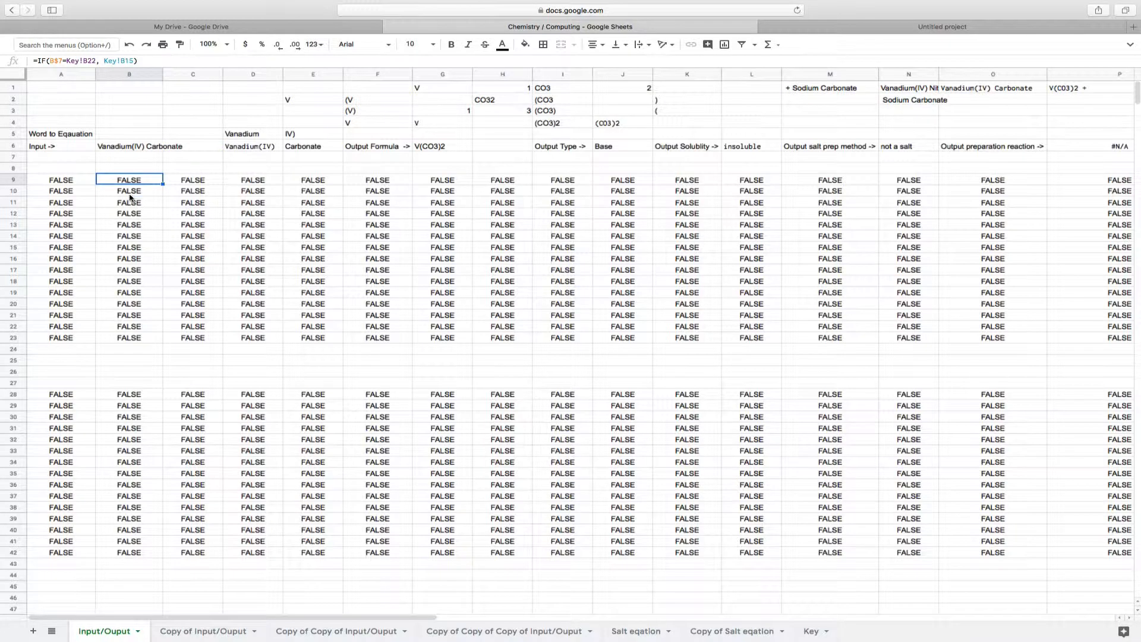
click(130, 194)
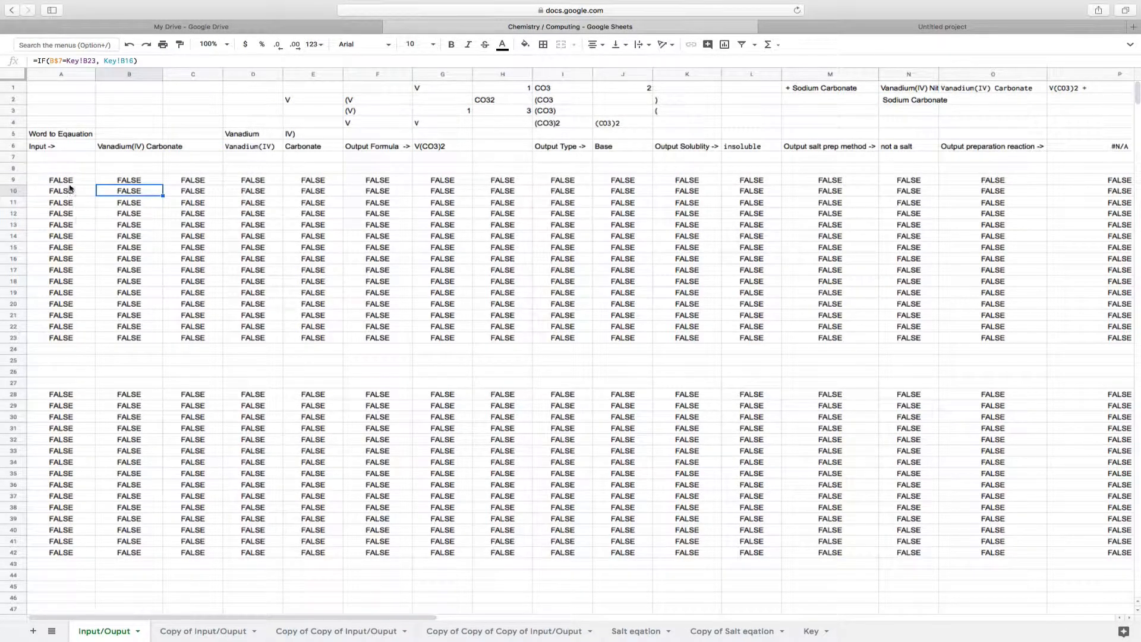
click(70, 166)
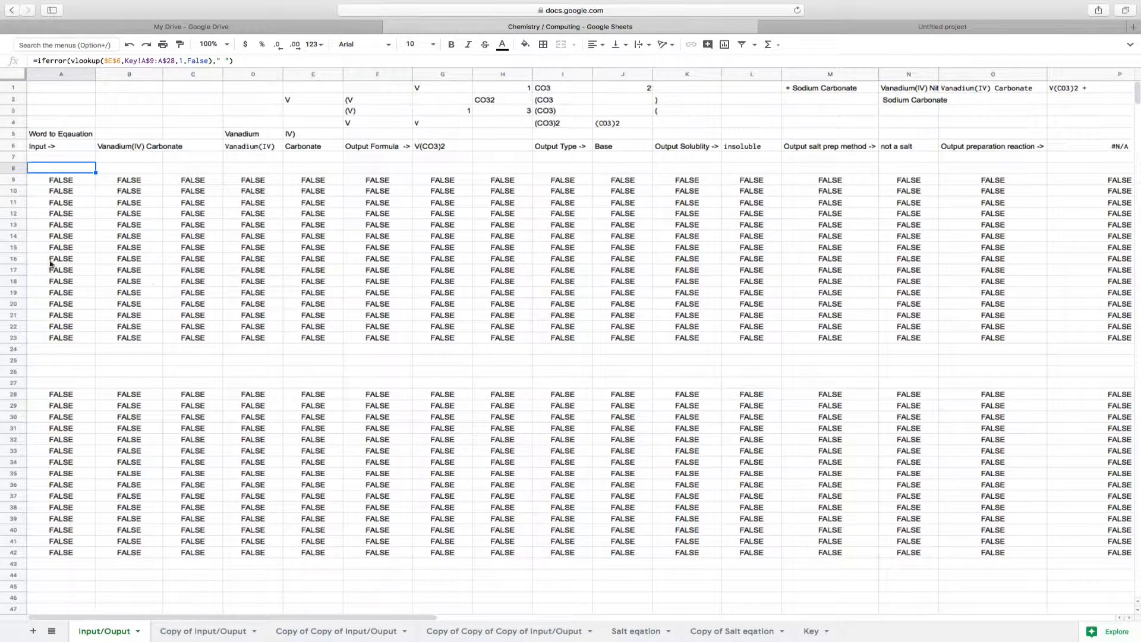
Inspect B30's isnumber formula and survey the calculation blocks down to the acid table in rows 290–297 of the Input/Ouput sheet
scroll(143, 326, down, 3)
click(99, 349)
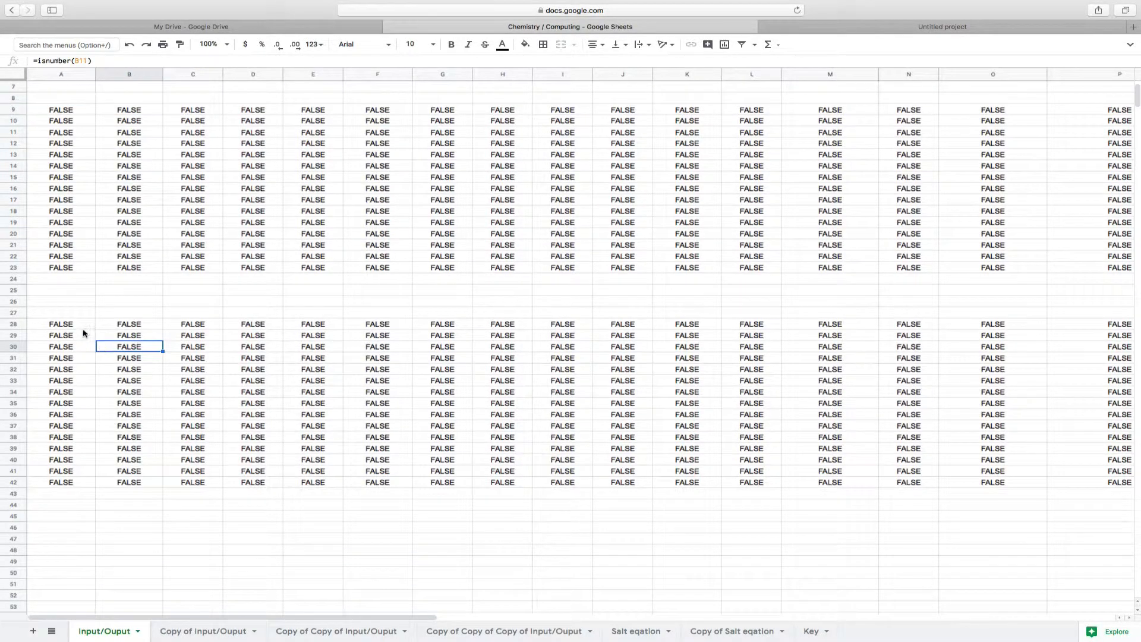
scroll(98, 429, down, 20)
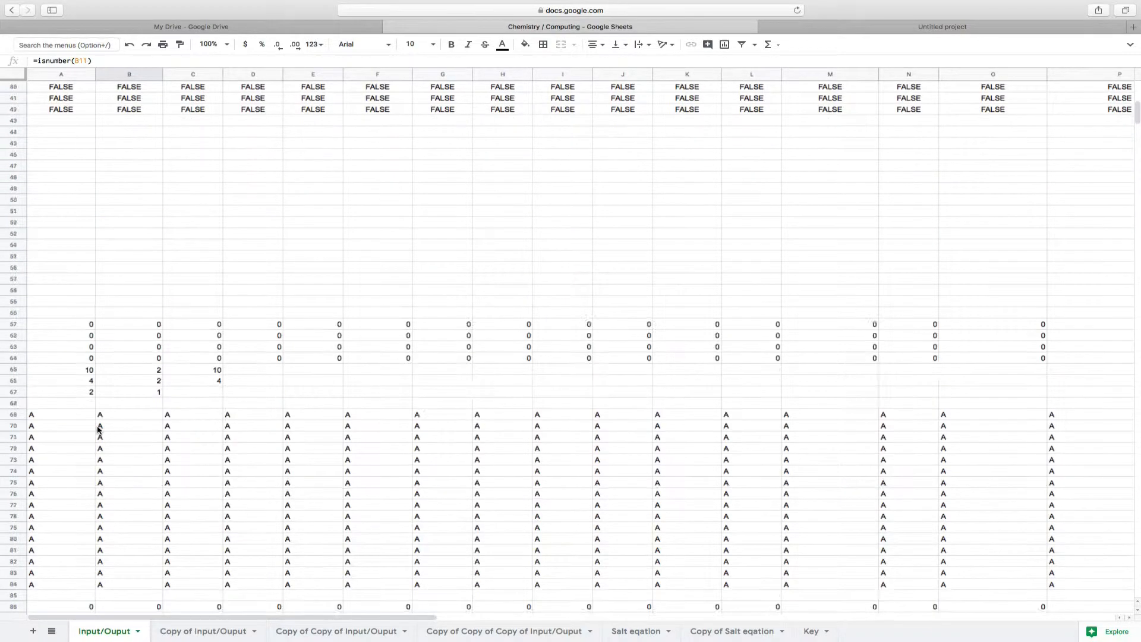
scroll(98, 429, down, 20)
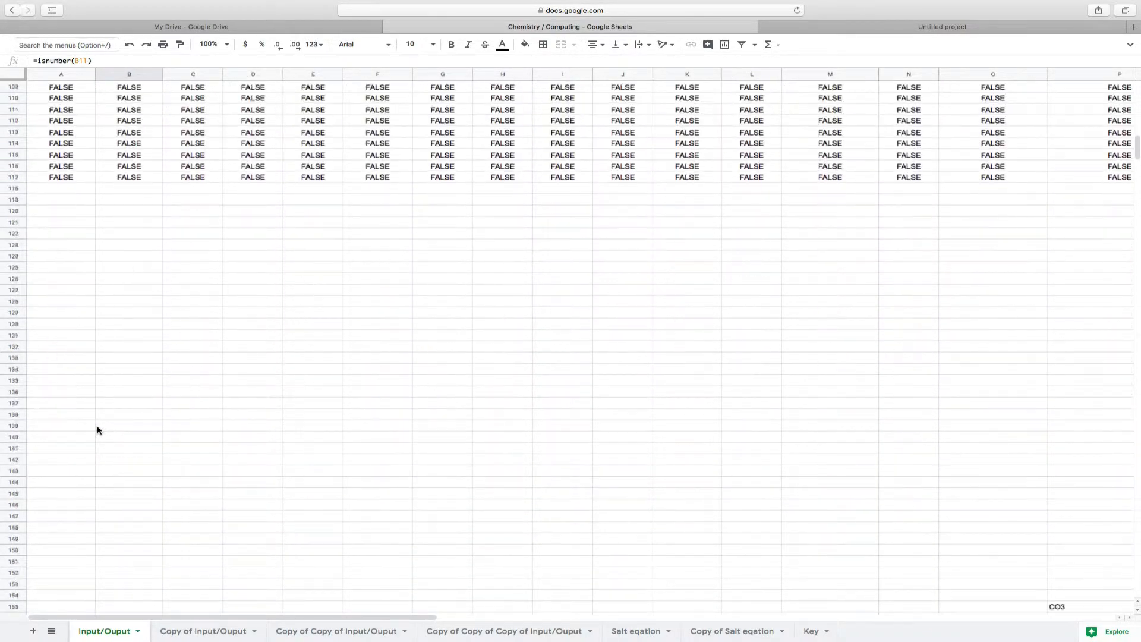
scroll(98, 429, down, 18)
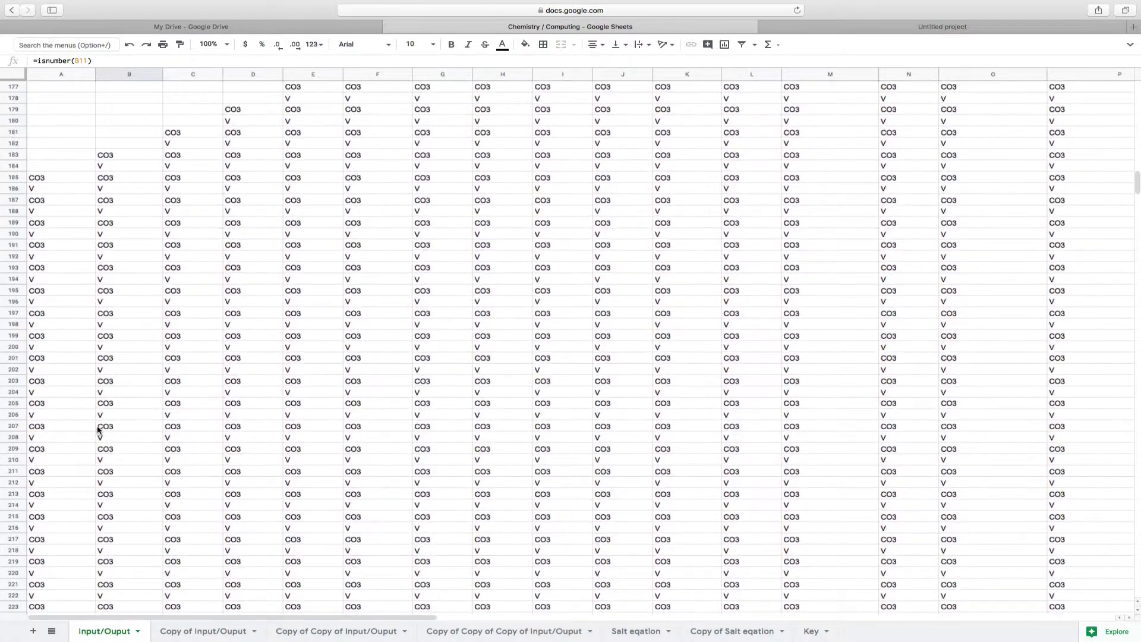
scroll(98, 429, down, 17)
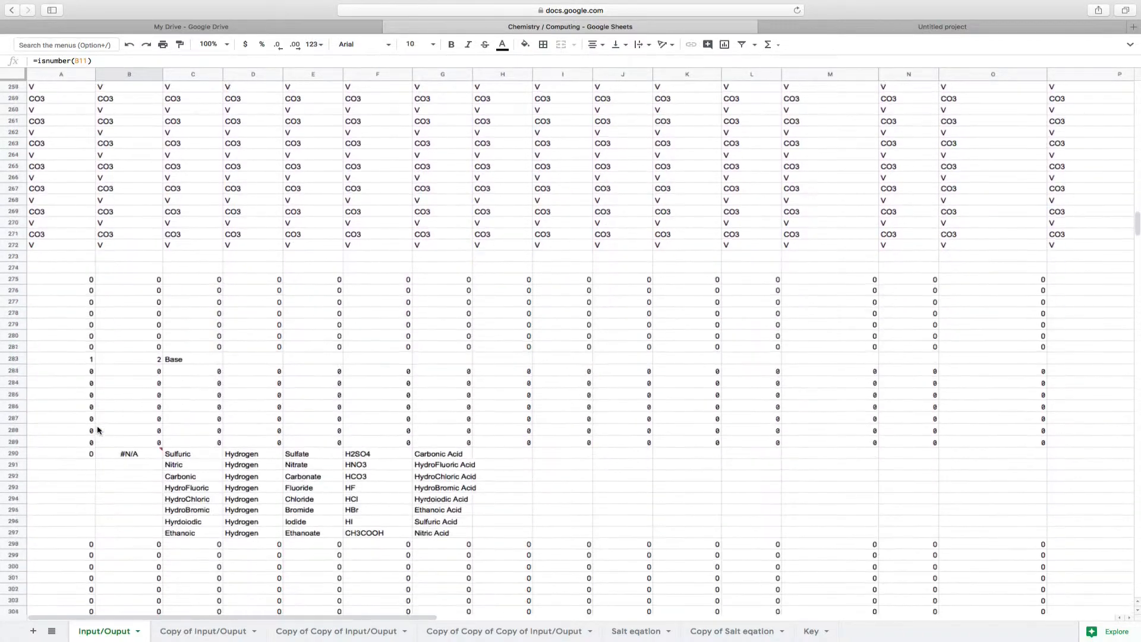
scroll(97, 430, up, 20)
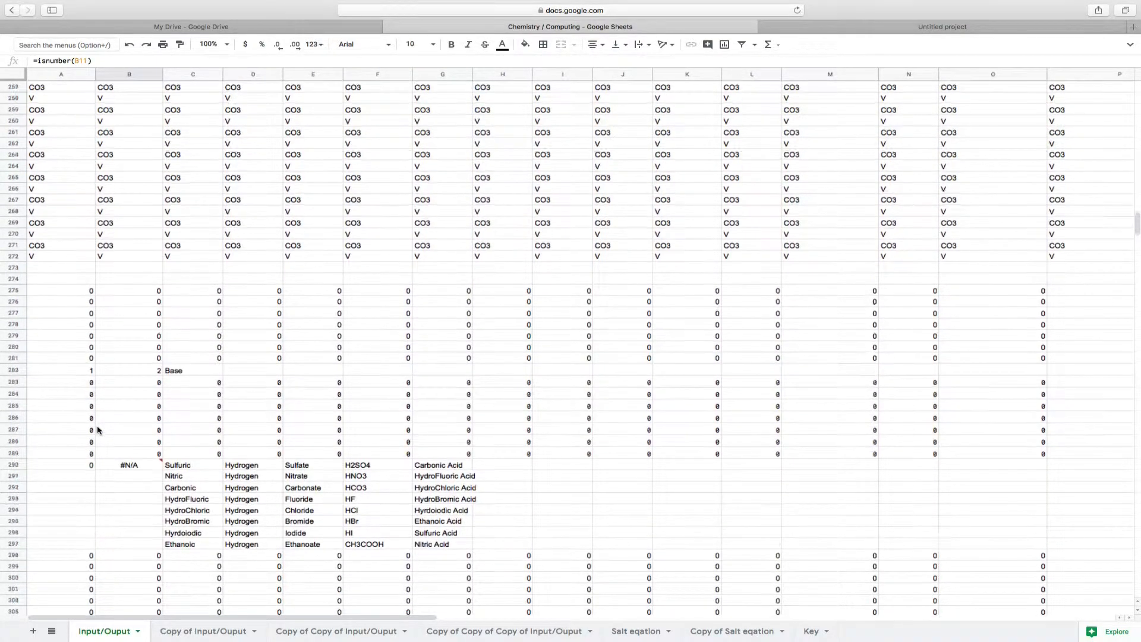
scroll(98, 451, up, 20)
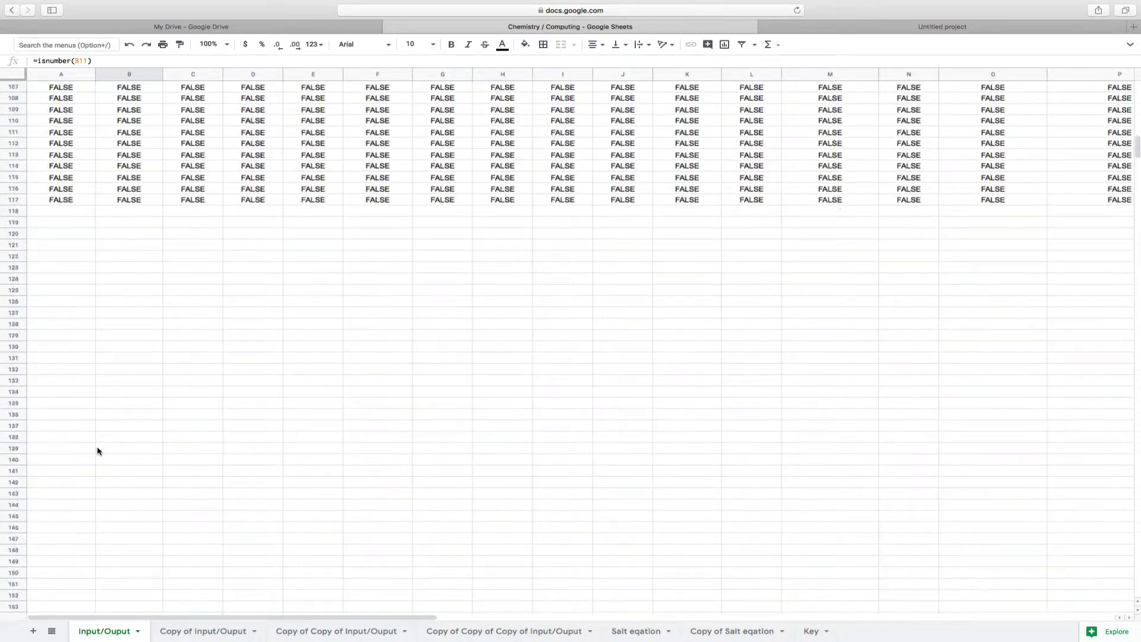
Examine the SUM formulas across row 61 from A61 to AI61
scroll(99, 450, down, 2)
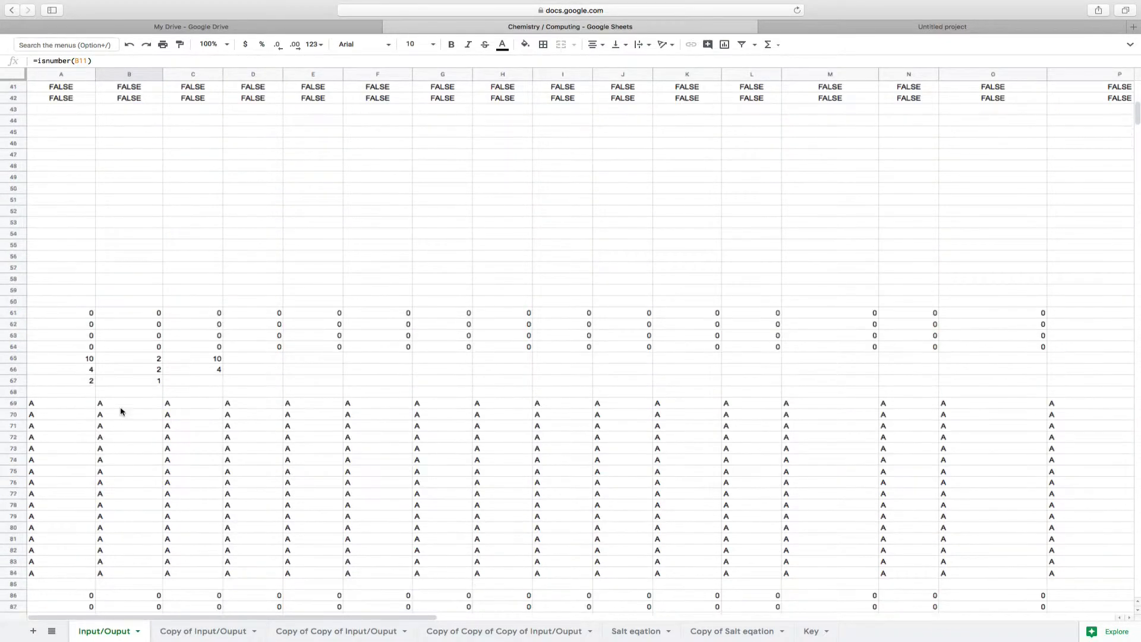
click(123, 361)
click(84, 313)
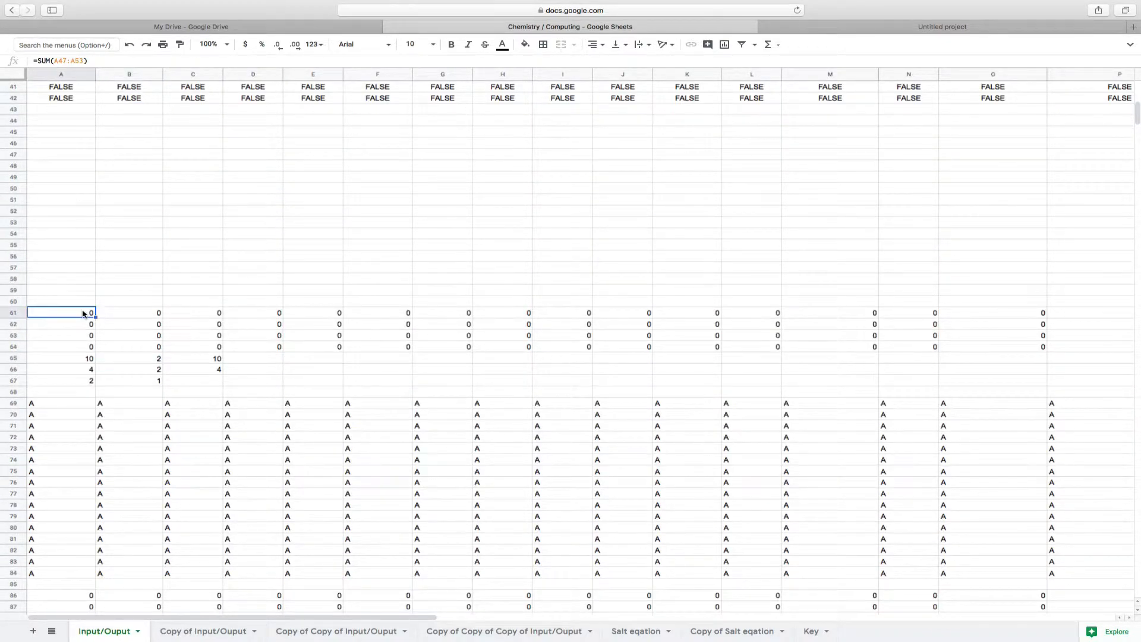
key(Right)
key(Right)
key(Right)
key(Right)
key(Right)
key(Right)
key(Right)
key(Right)
key(Right)
key(Right)
key(Right)
key(Right)
key(Right)
key(Right)
key(Right)
key(Right)
key(Right)
key(Right)
key(Right)
key(Right)
key(Right)
key(Right)
key(Right)
key(Right)
key(Right)
key(Right)
key(Right)
key(Right)
key(Right)
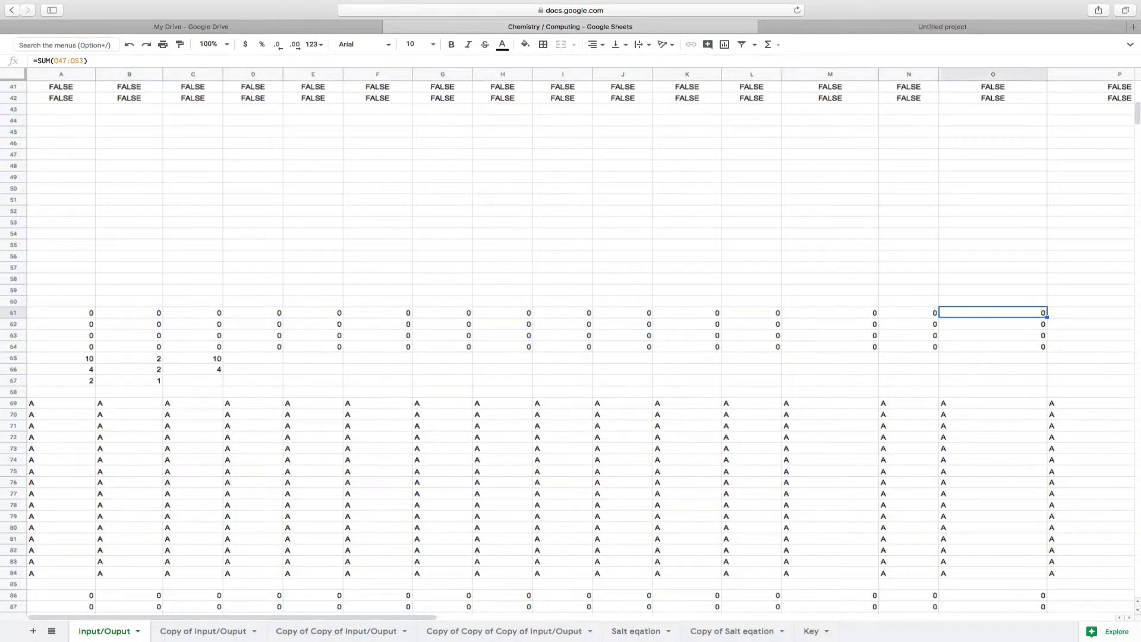
key(Right)
key(Right)
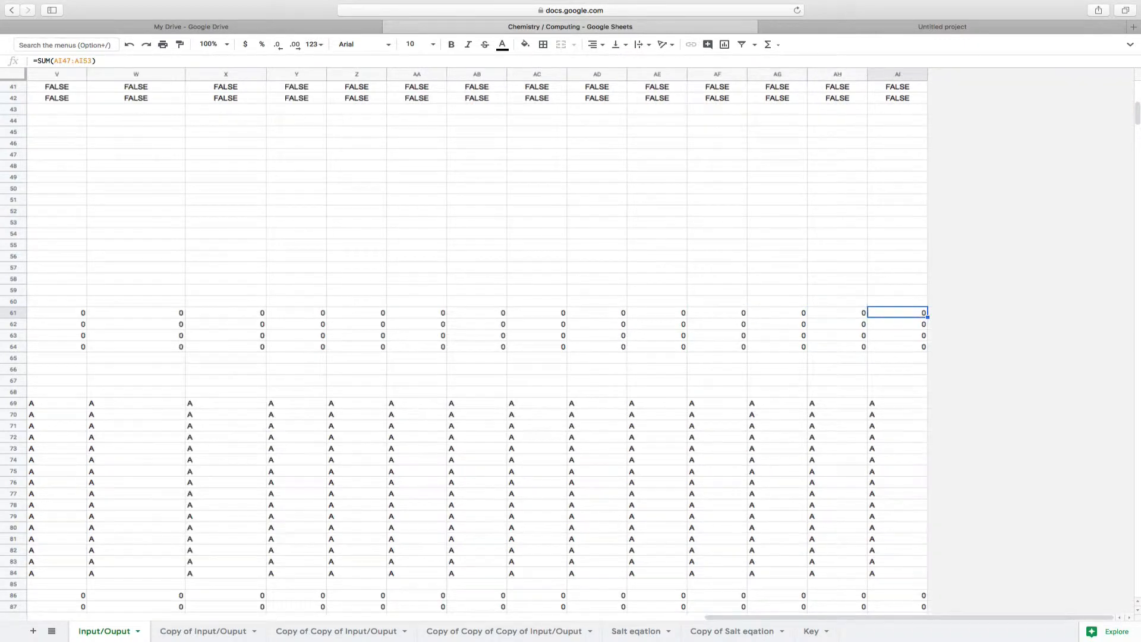
Examine column S's IFS formula in S50, its value in S55 and the formulas in S61 to S64
scroll(83, 248, left, 10)
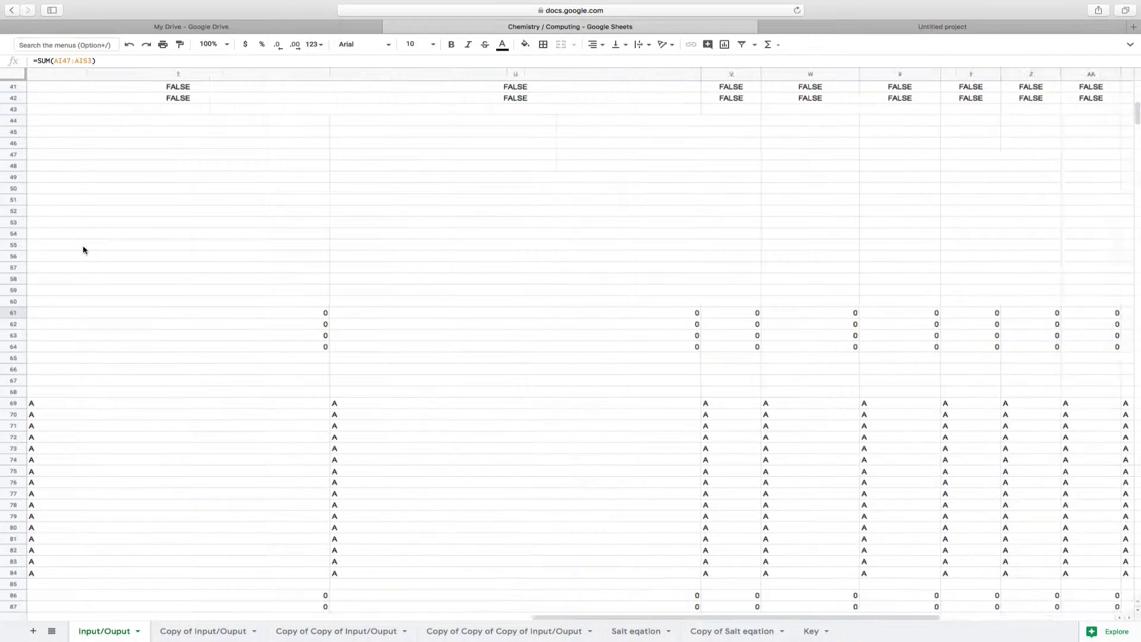
click(510, 245)
click(516, 189)
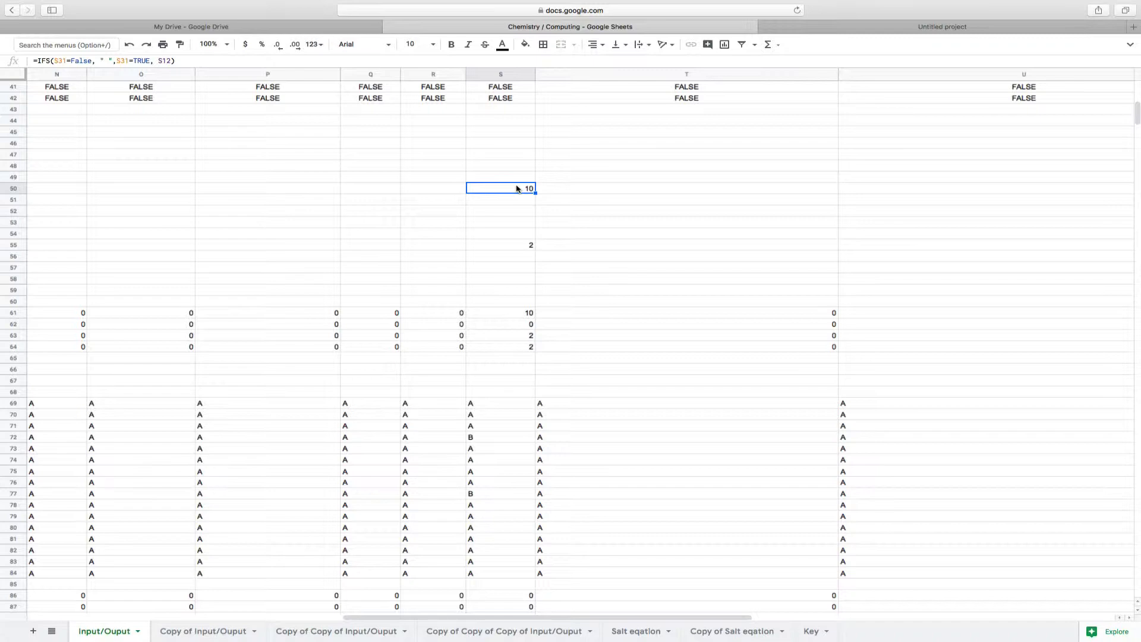
click(504, 314)
key(Down)
key(Down)
key(Down)
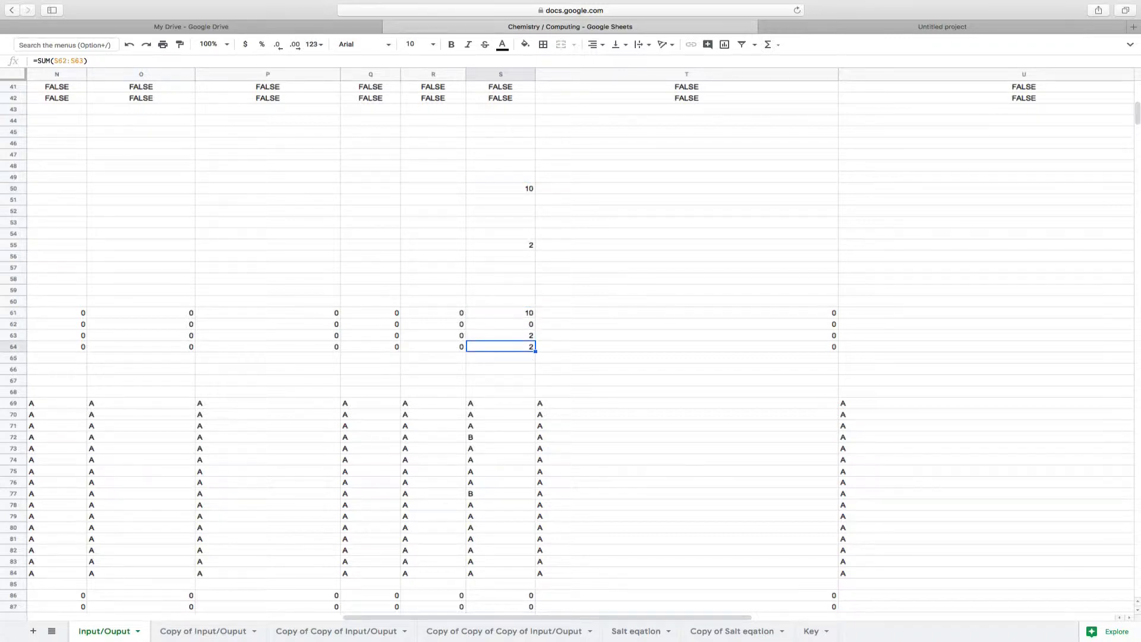
Examine the formulas in A65, B65 and C65 that gather the row totals
scroll(458, 376, left, 10)
scroll(439, 376, up, 1)
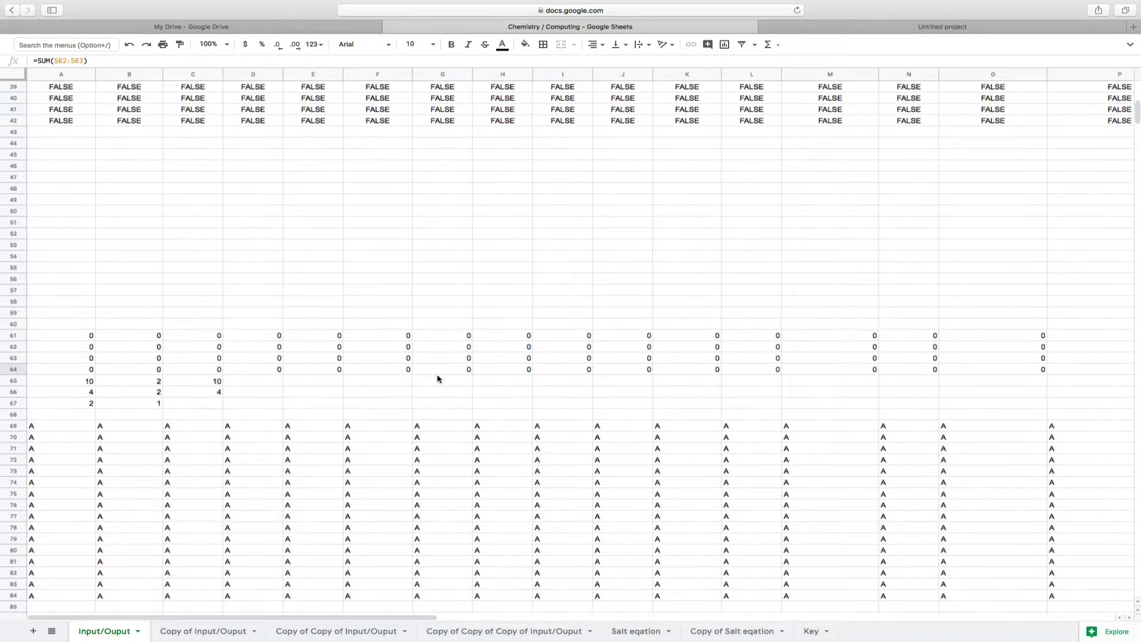
click(92, 383)
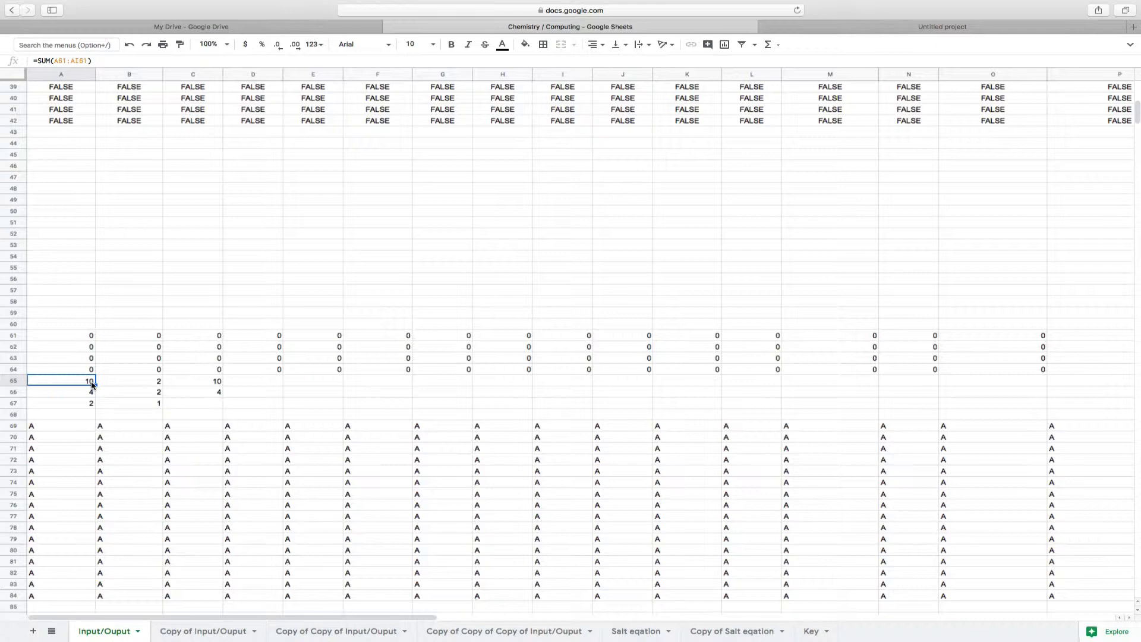
key(Right)
key(Right)
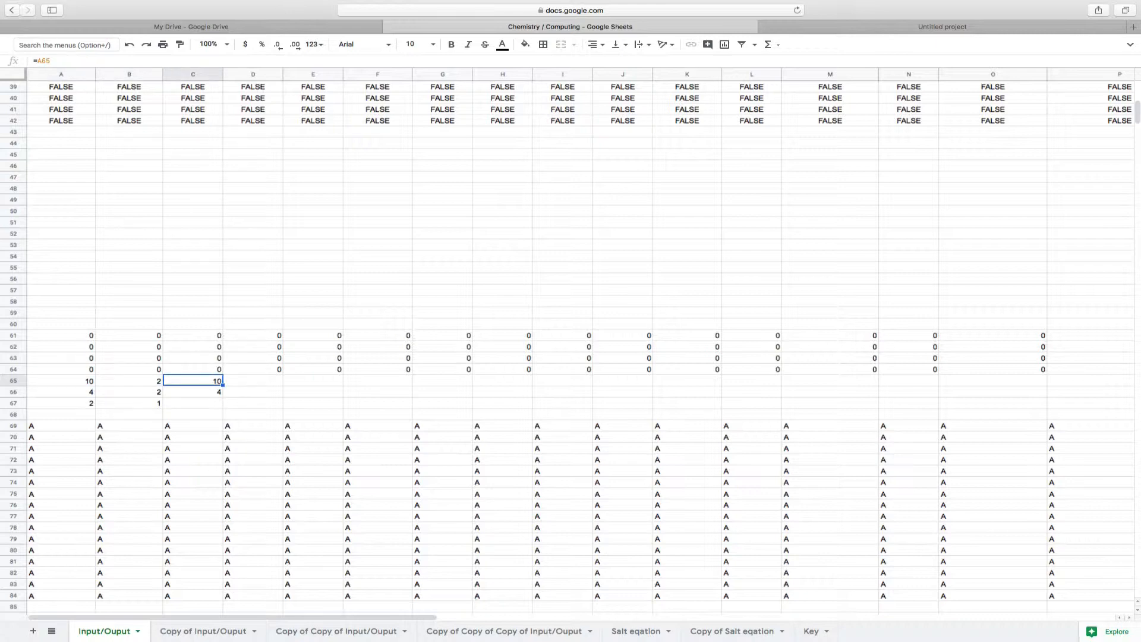
Compare the IFS formulas in A66 and B66 that convert Roman numerals to numbers
click(102, 396)
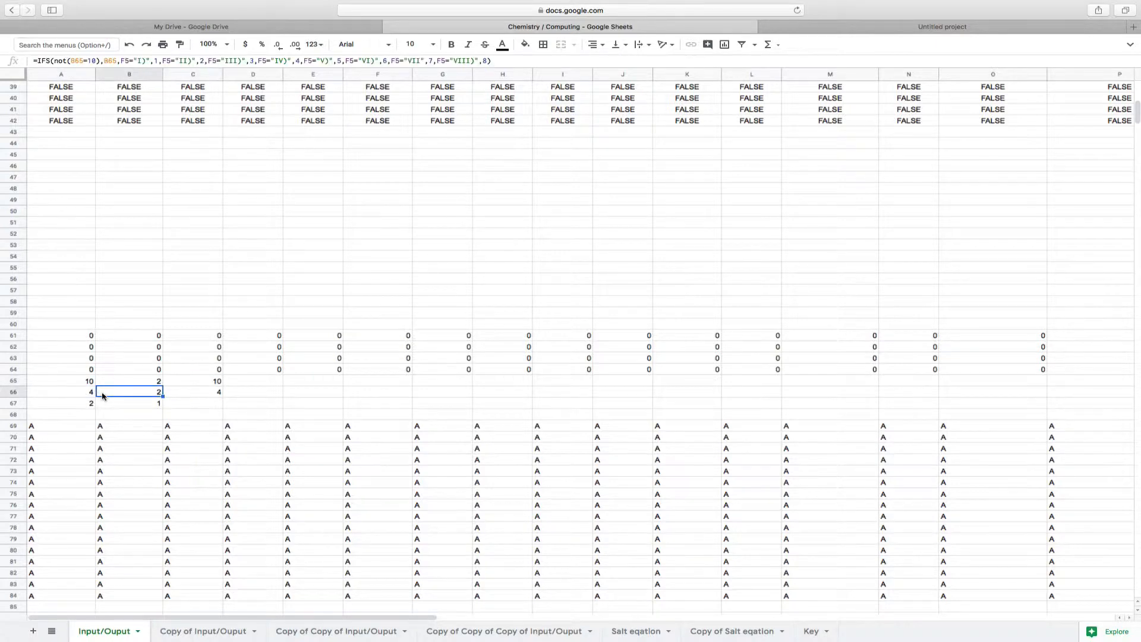
key(Left)
key(Right)
key(Left)
key(Right)
key(Left)
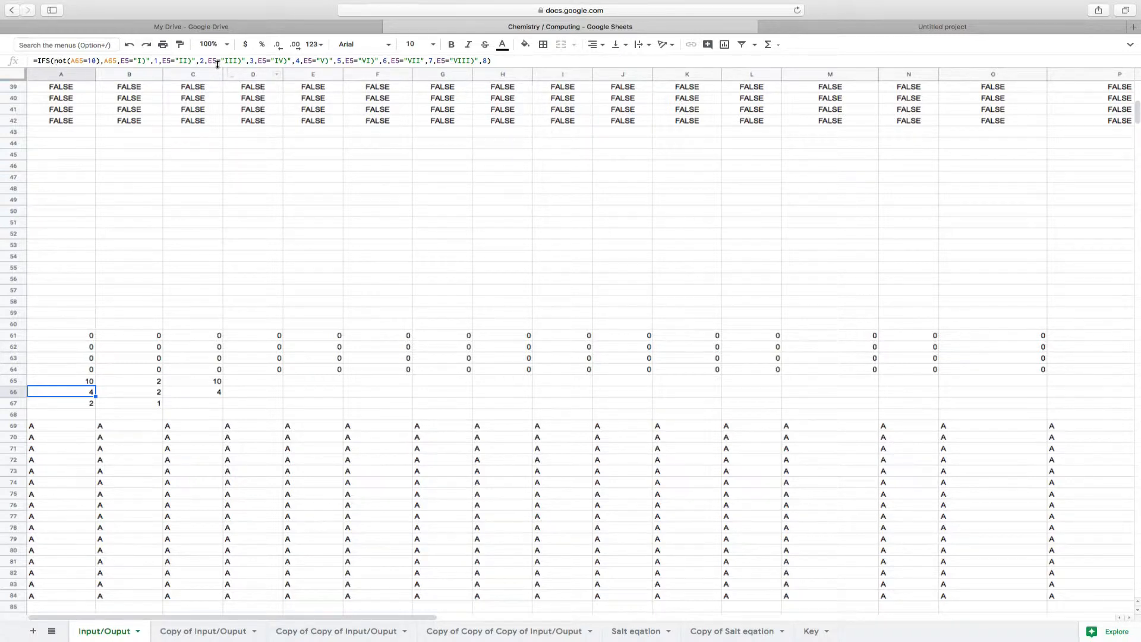
key(Right)
key(Left)
Check A66's IFS formula against the Roman numeral in E5 that it refers to
scroll(270, 440, up, 10)
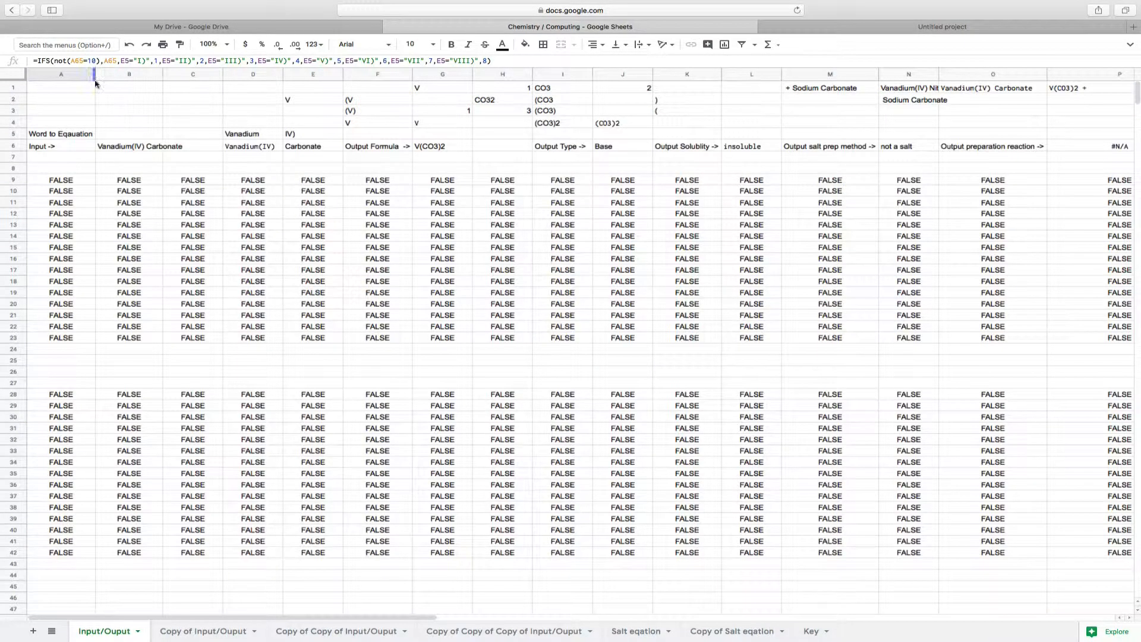
scroll(204, 307, down, 15)
scroll(204, 307, up, 8)
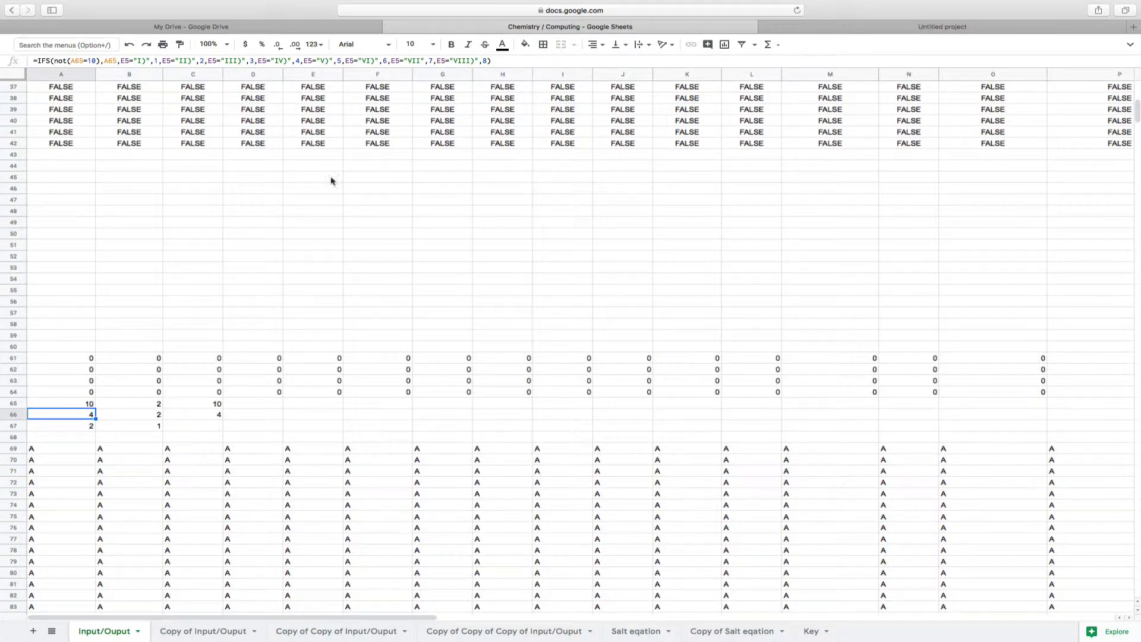
scroll(352, 151, up, 10)
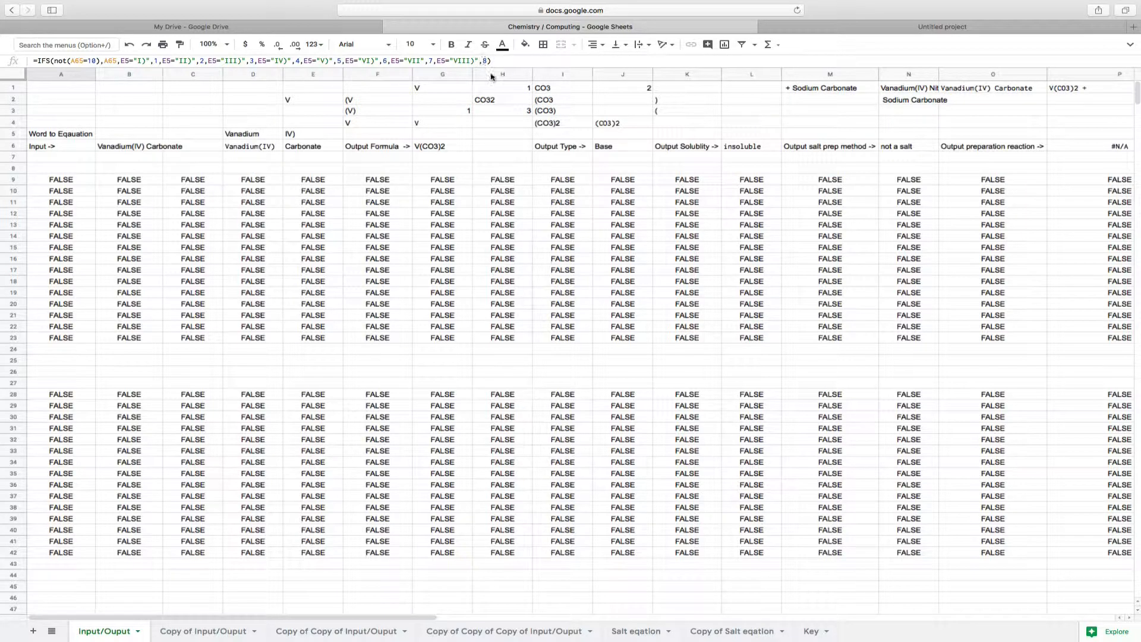
scroll(511, 279, down, 10)
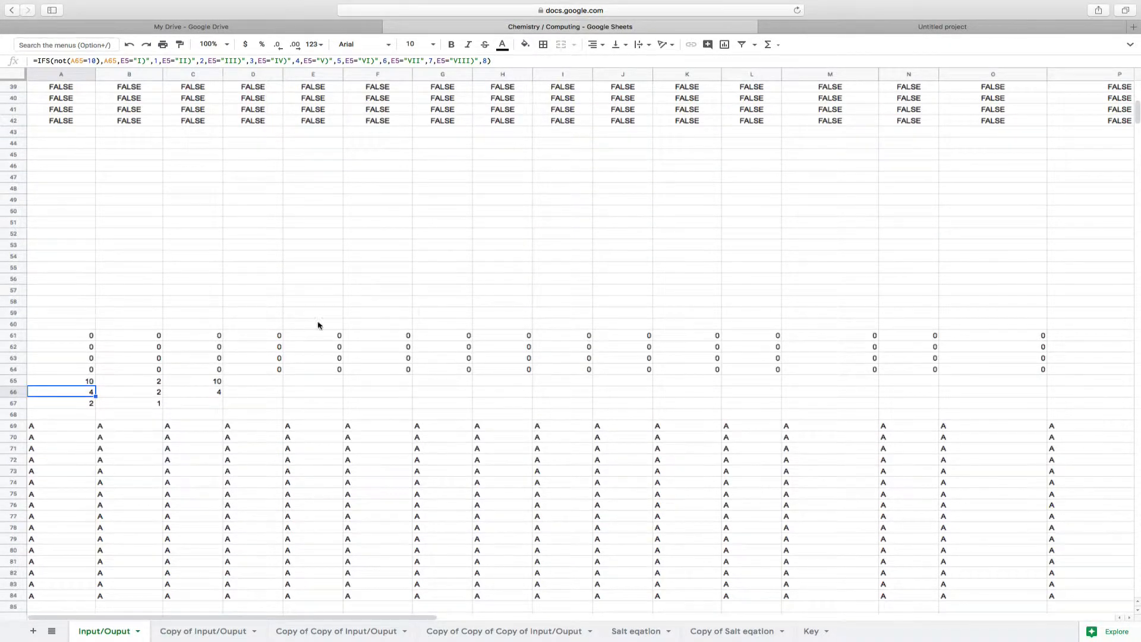
Compare the formulas in B66 and C66 with A66's IFS formula
click(158, 391)
key(Right)
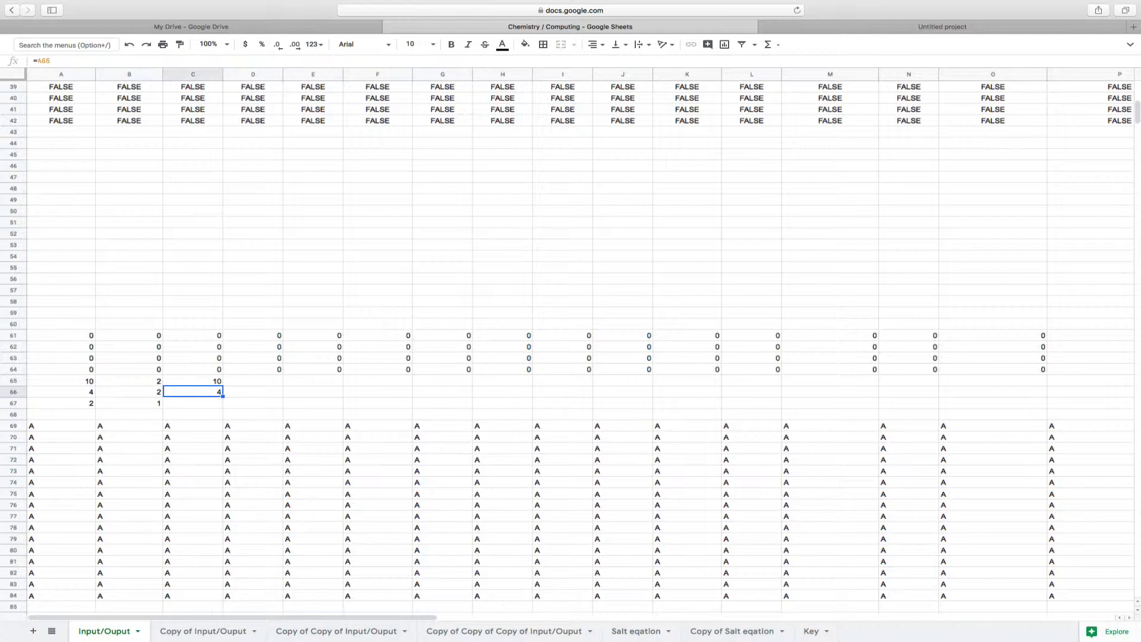
click(70, 394)
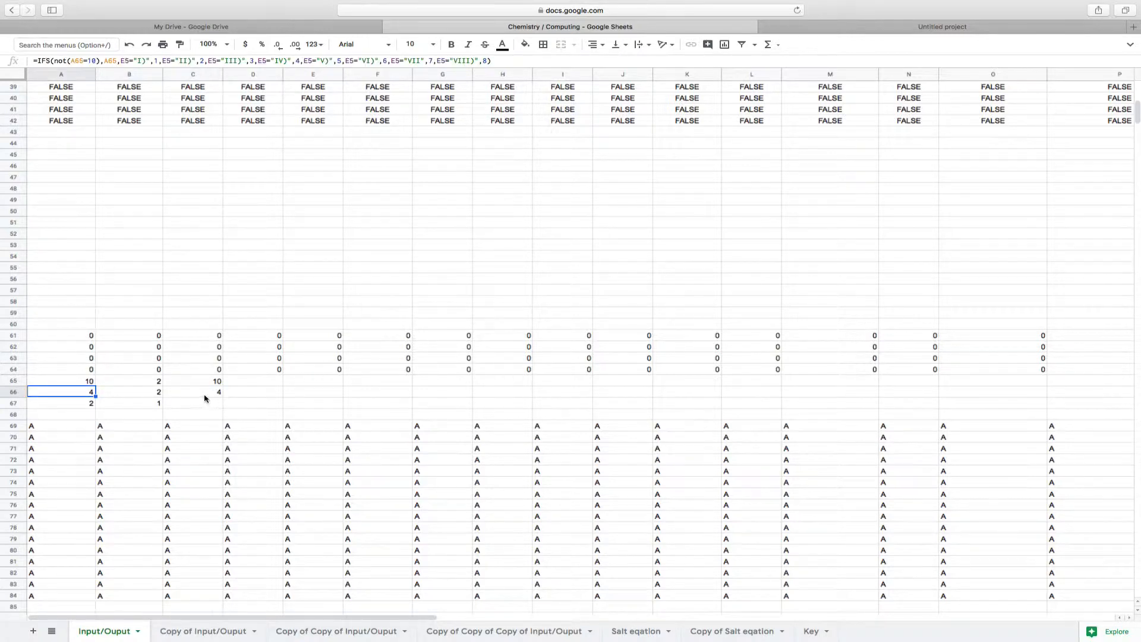
Examine A67's IFS formula, and glance at the script editor's Untitled project before returning to the spreadsheet
click(76, 407)
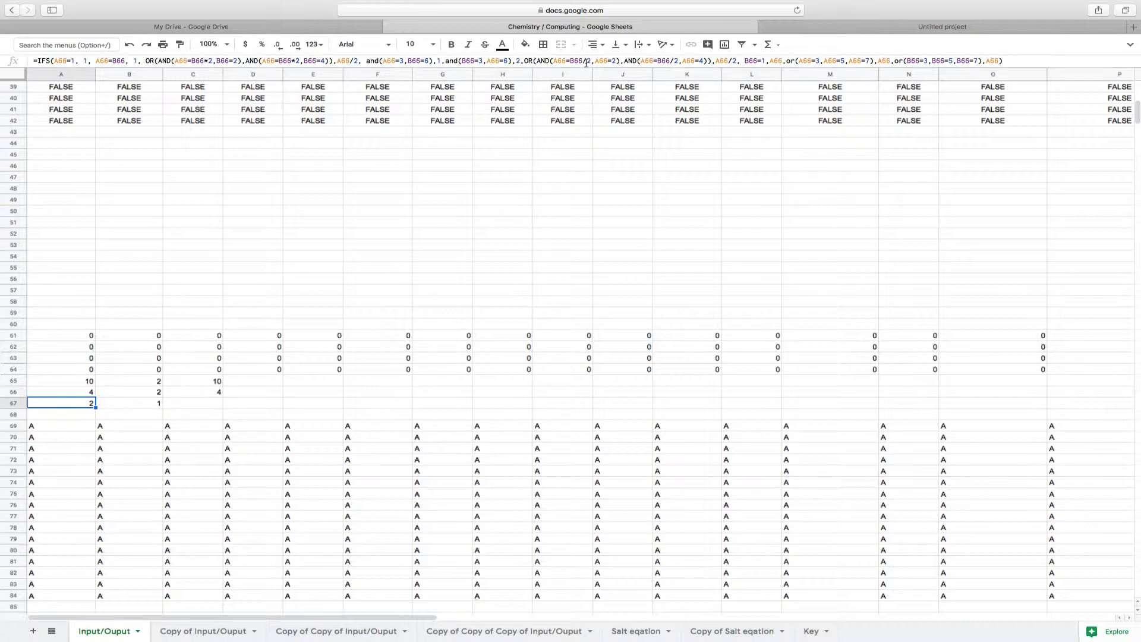
click(815, 28)
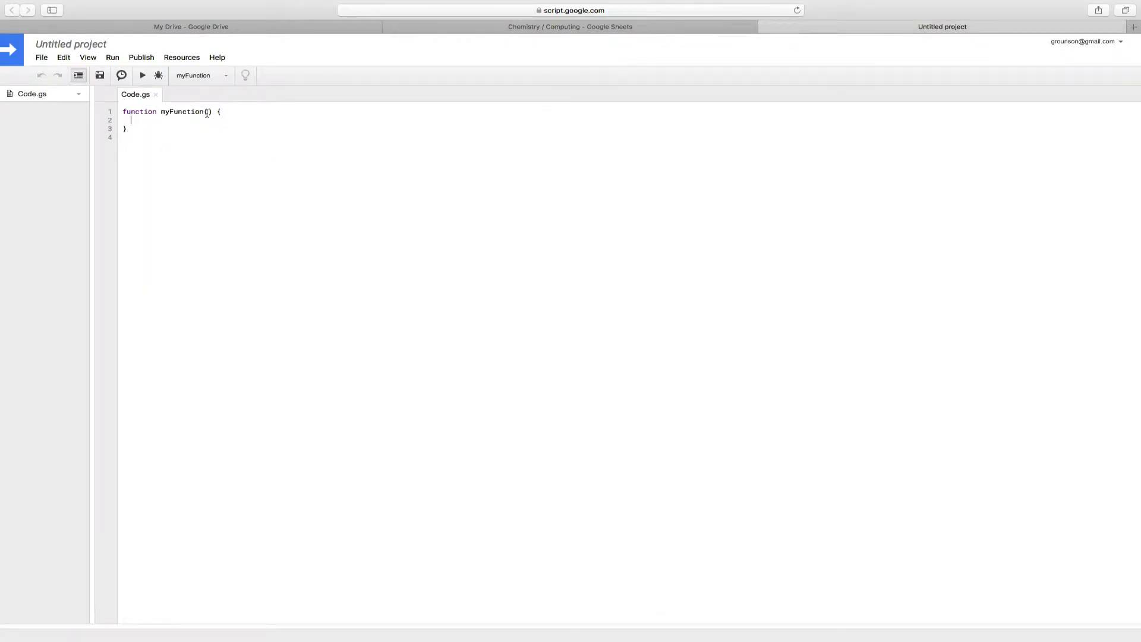
click(513, 30)
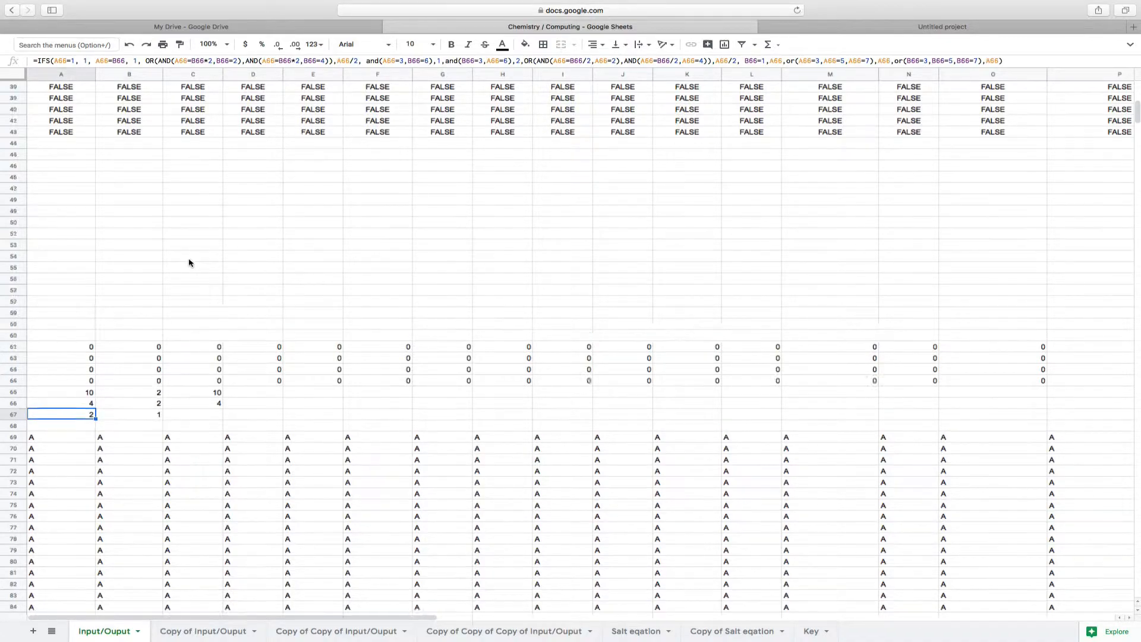
Examine row 1's cells from G1 to J1, comparing the cell references in G1 and I1 that fetch the symbols
scroll(191, 267, up, 10)
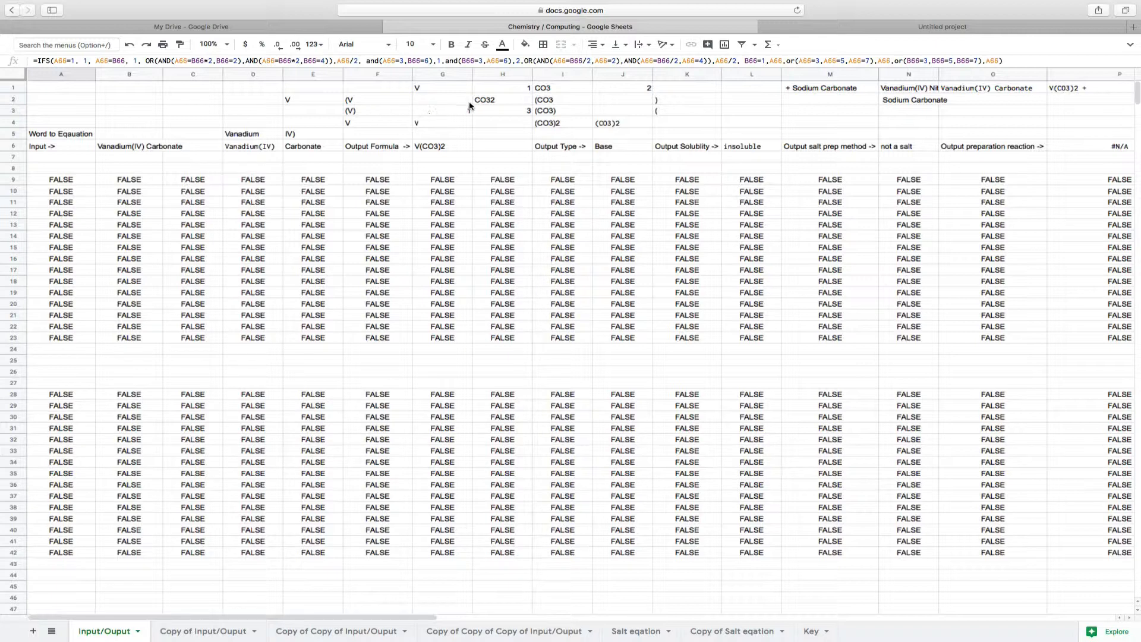
click(503, 87)
key(Right)
key(Right)
click(449, 93)
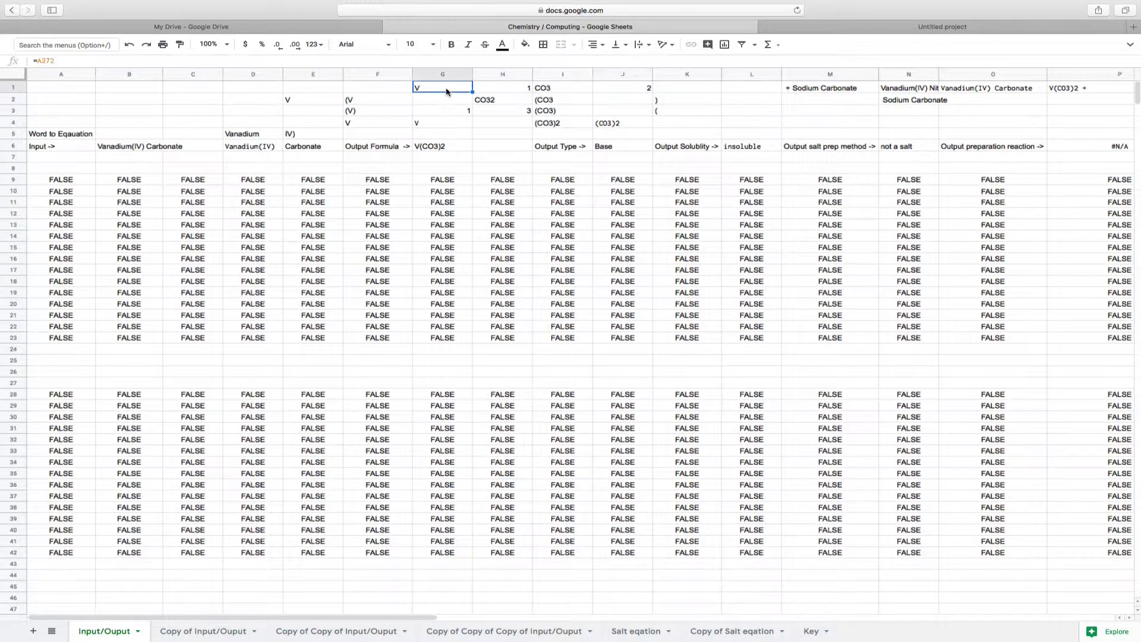
click(559, 93)
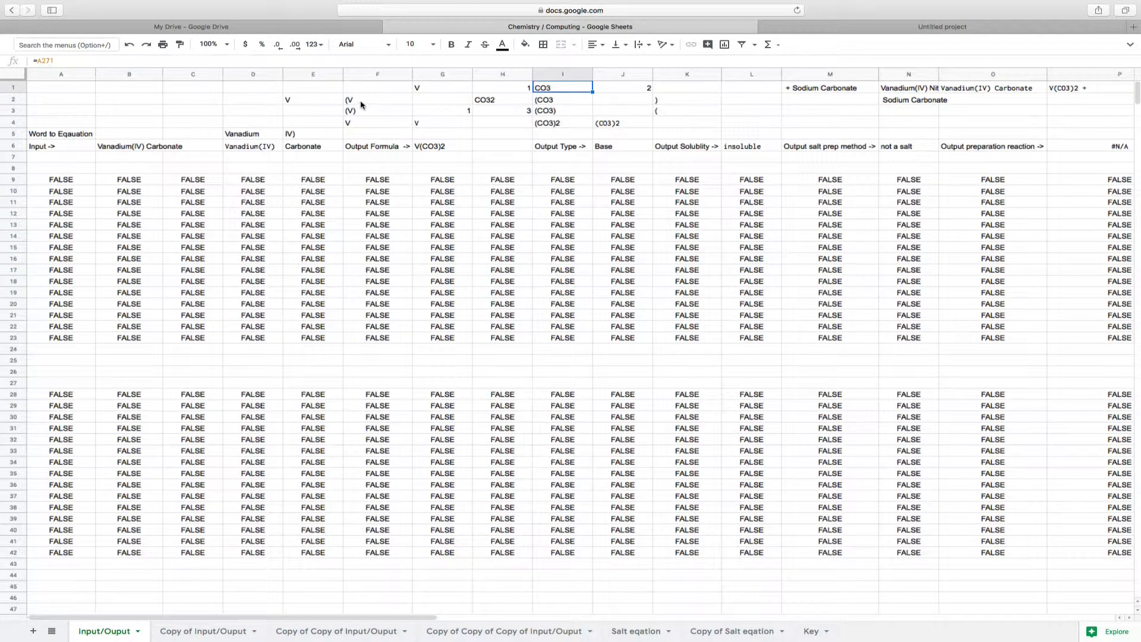
click(439, 89)
click(547, 90)
Trace the repeated CO3 and V block above row 272 back to where it begins in column S
scroll(281, 336, down, 15)
scroll(281, 335, down, 10)
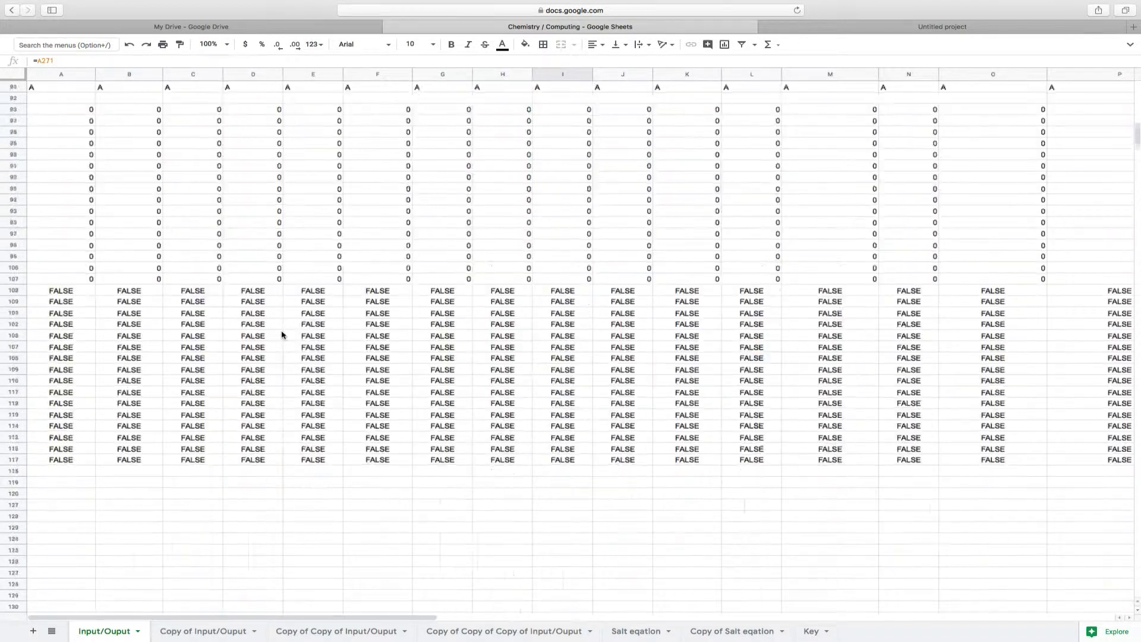
scroll(282, 335, down, 11)
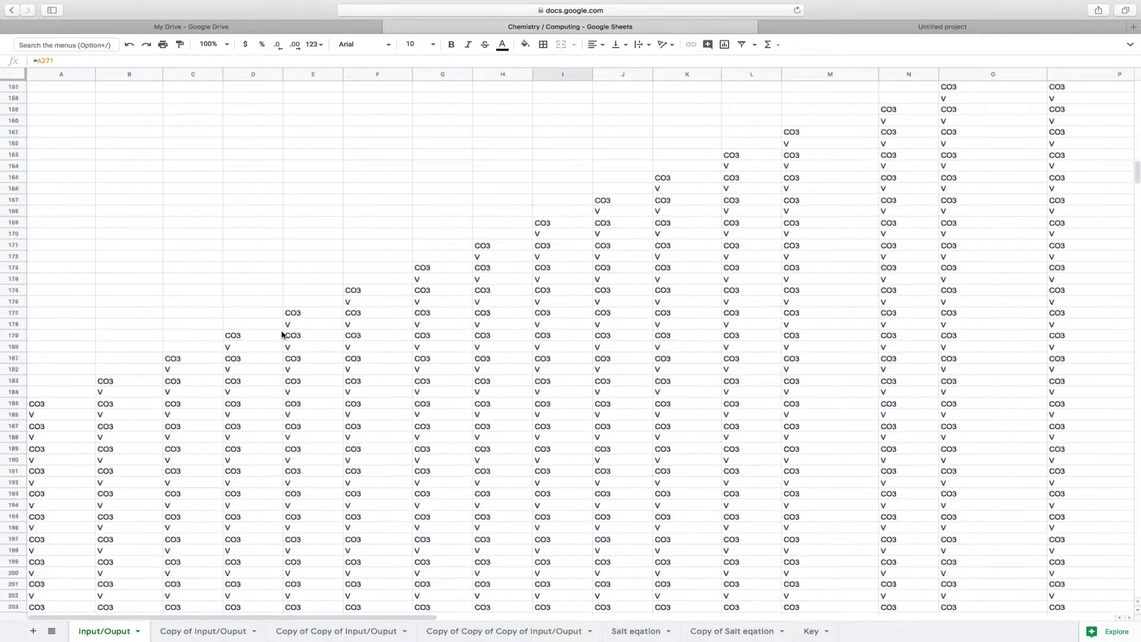
scroll(282, 335, down, 10)
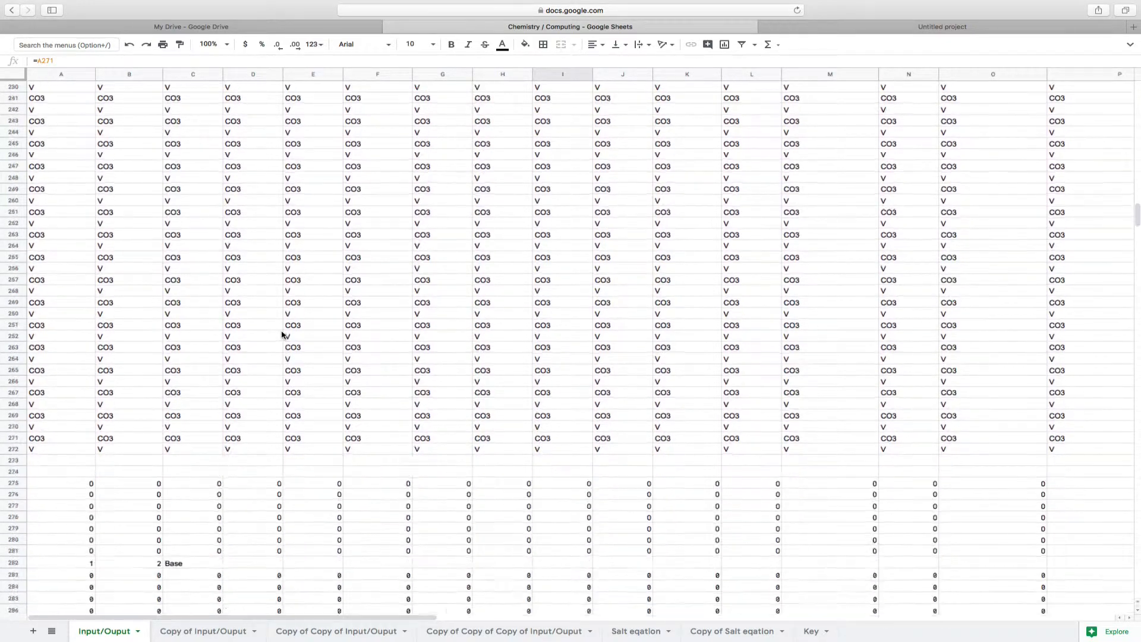
scroll(281, 334, up, 6)
scroll(282, 334, up, 13)
scroll(282, 335, right, 10)
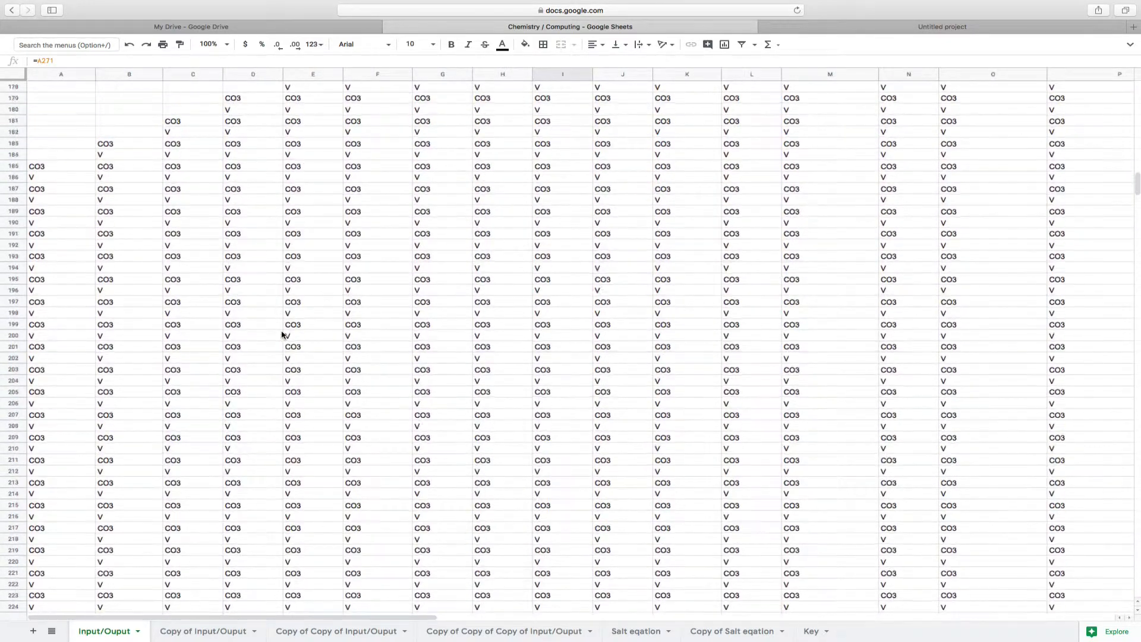
scroll(282, 335, left, 10)
scroll(282, 334, up, 5)
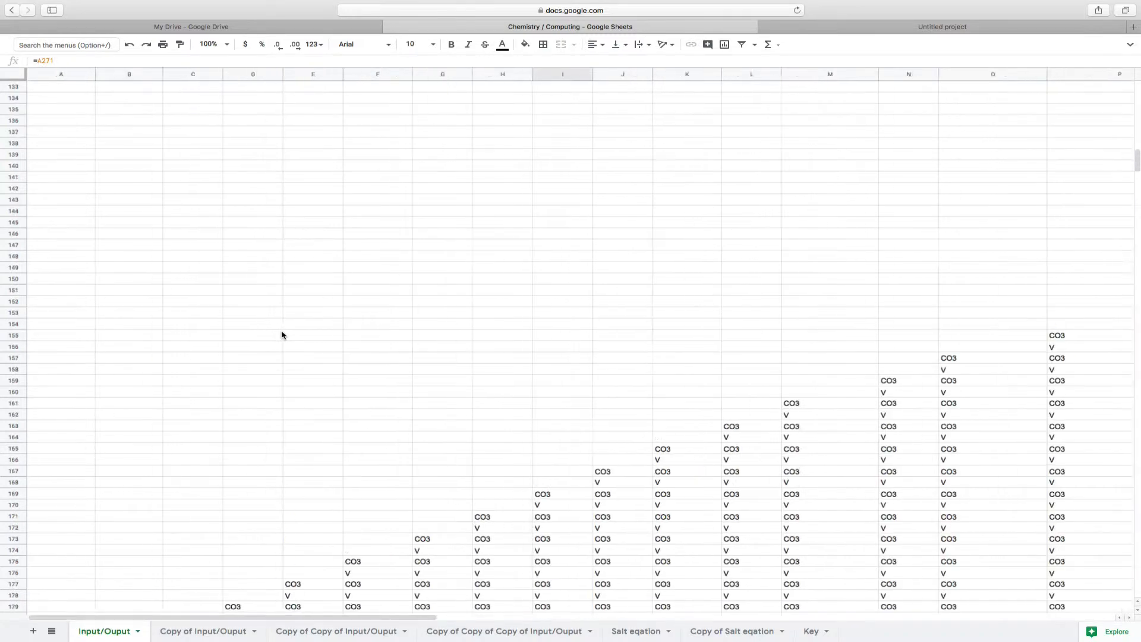
scroll(282, 335, left, 10)
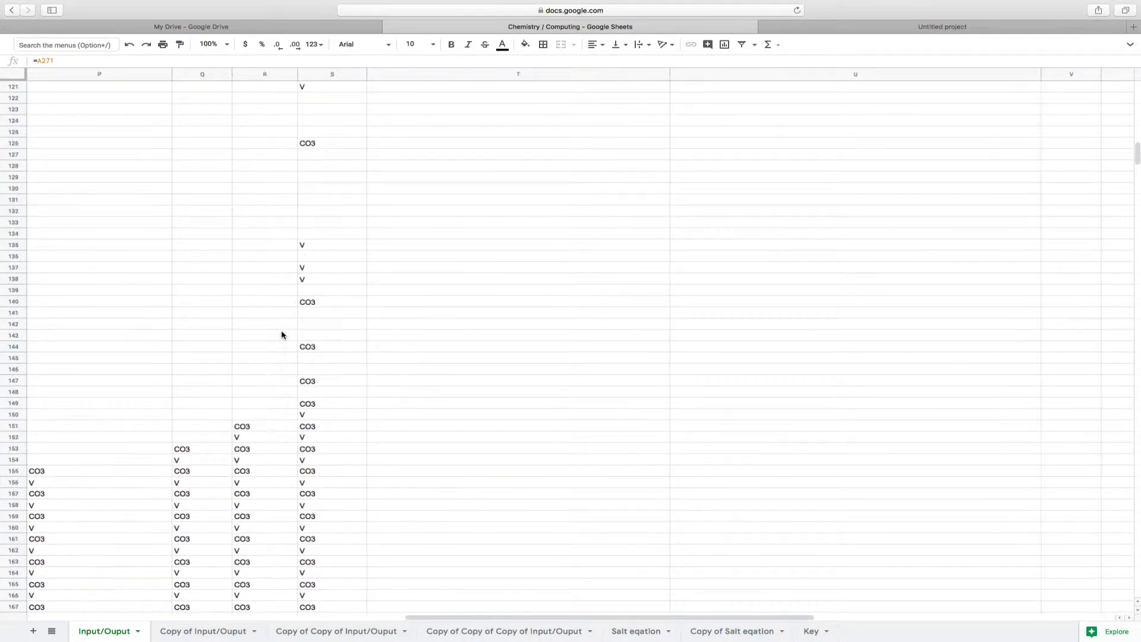
Follow the CO3 and V block down to its end and examine A272's IF and CONCAT formula
scroll(282, 334, down, 6)
scroll(282, 334, down, 11)
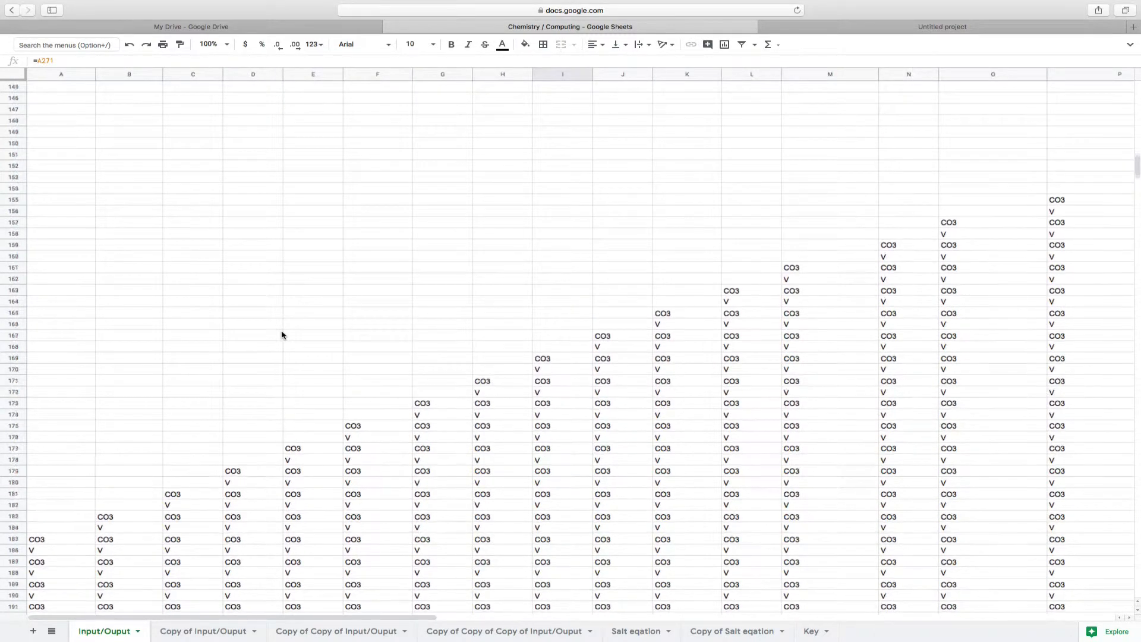
scroll(282, 335, down, 9)
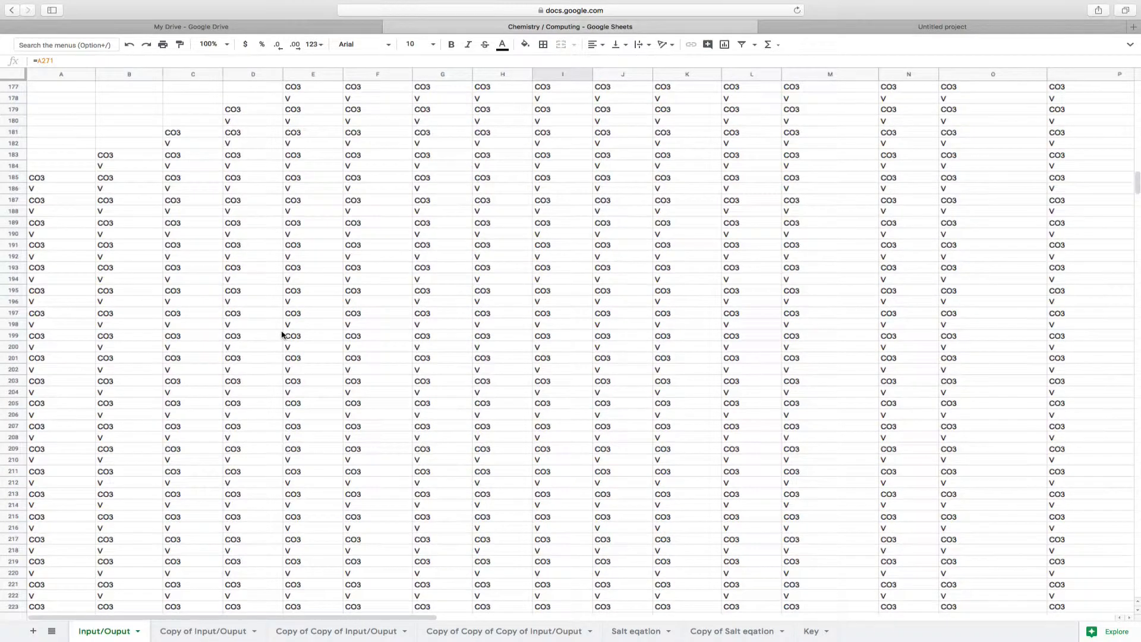
scroll(282, 335, down, 17)
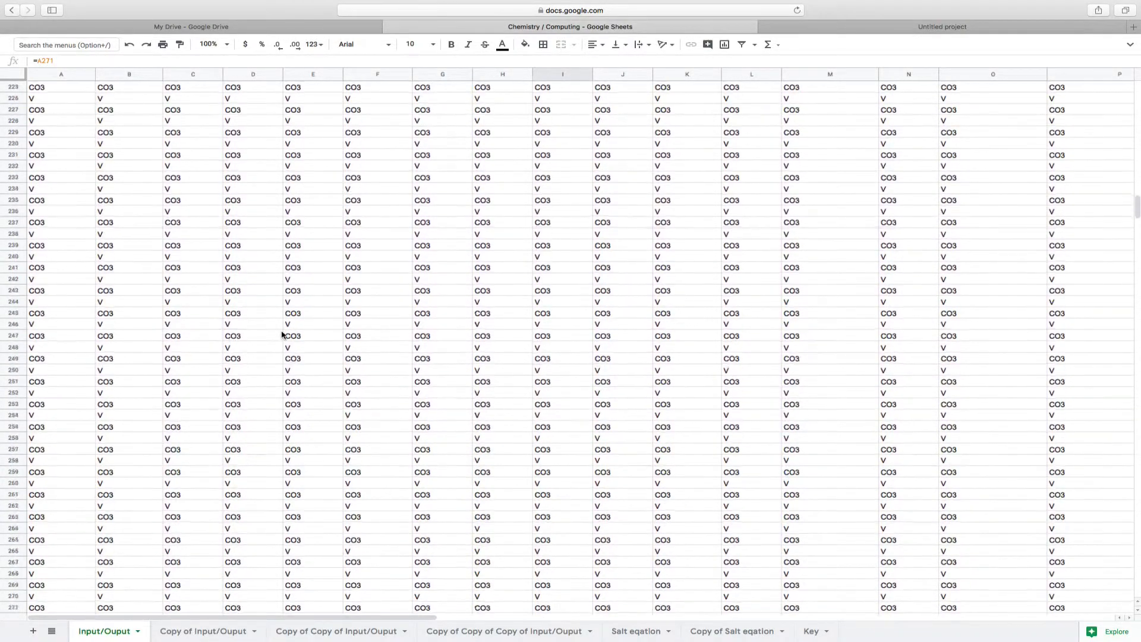
click(84, 291)
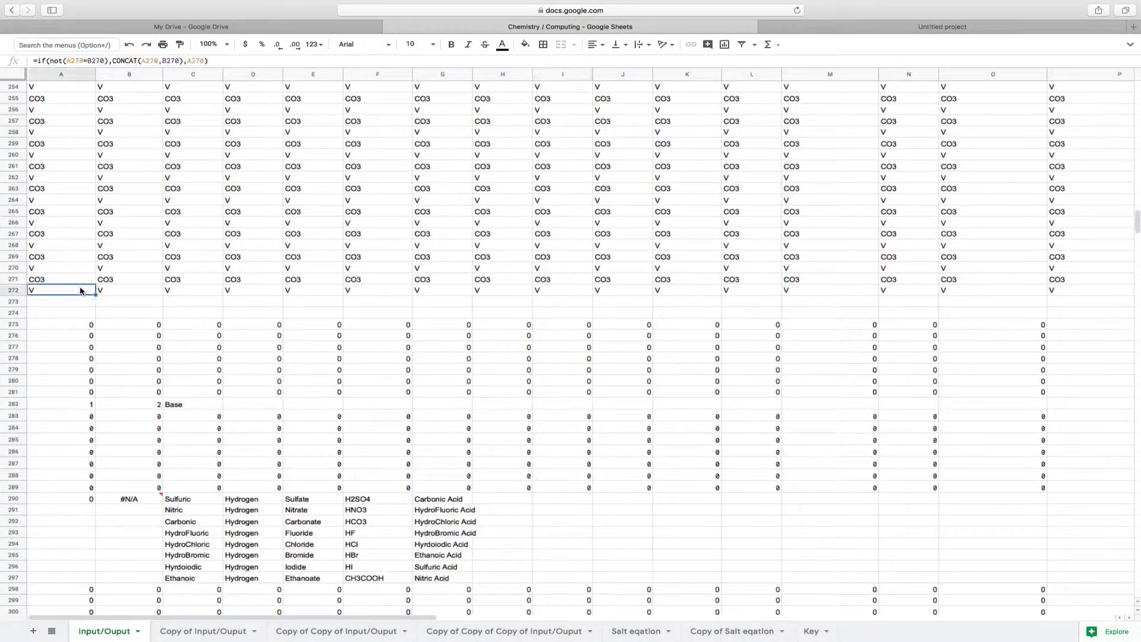
Examine the CONCAT formula in S135 and the column S cells above that feed it
scroll(318, 100, up, 9)
scroll(318, 99, up, 20)
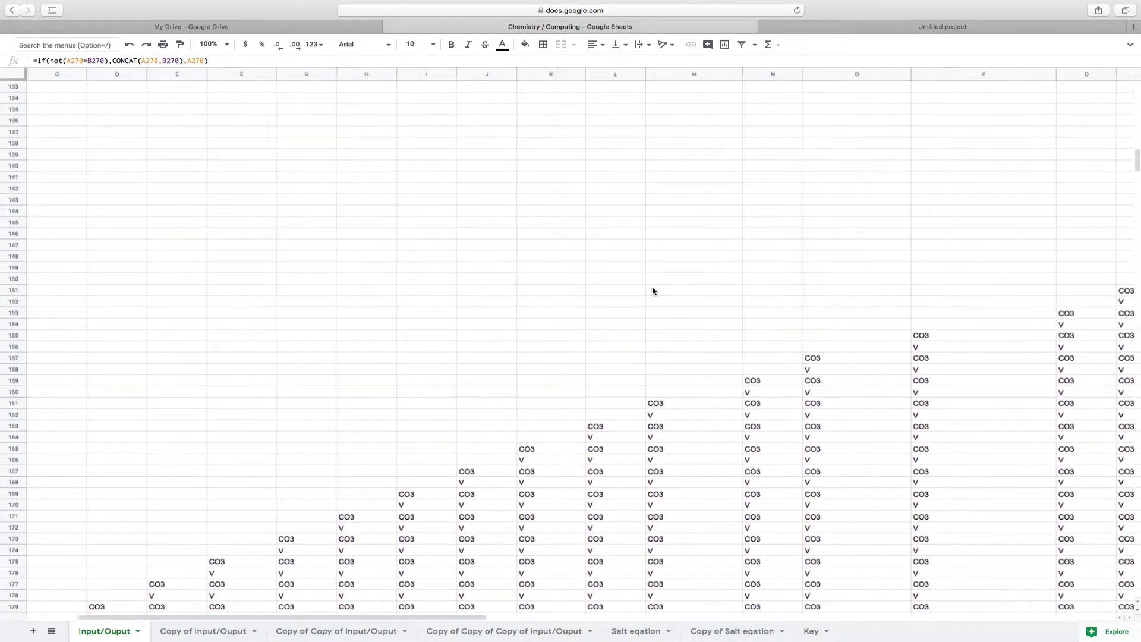
scroll(652, 290, right, 10)
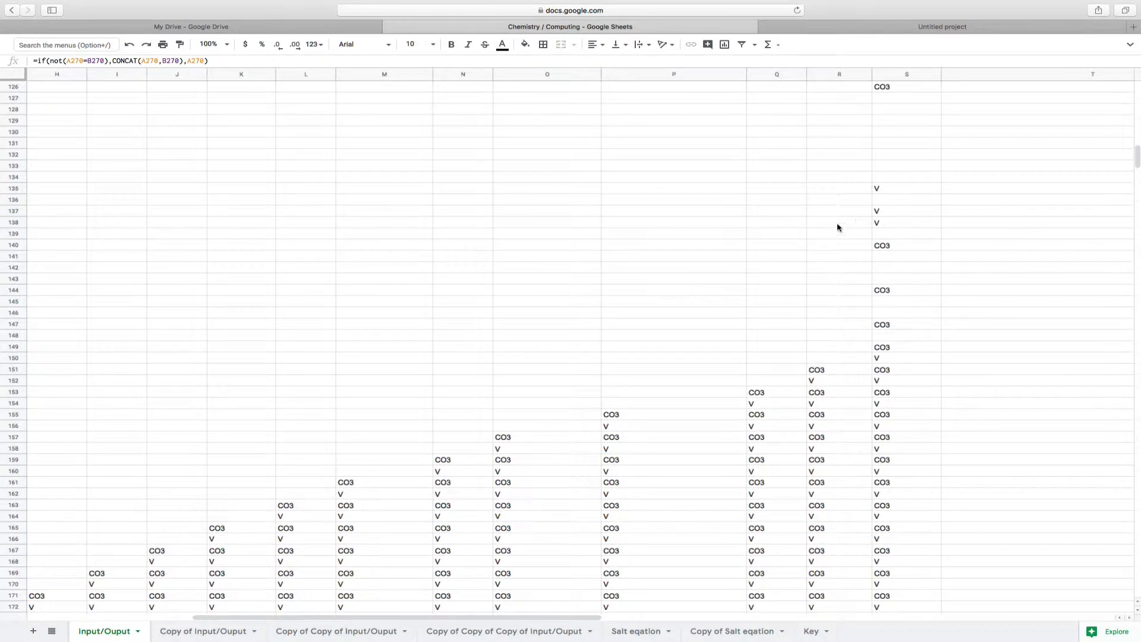
click(899, 190)
scroll(810, 145, up, 5)
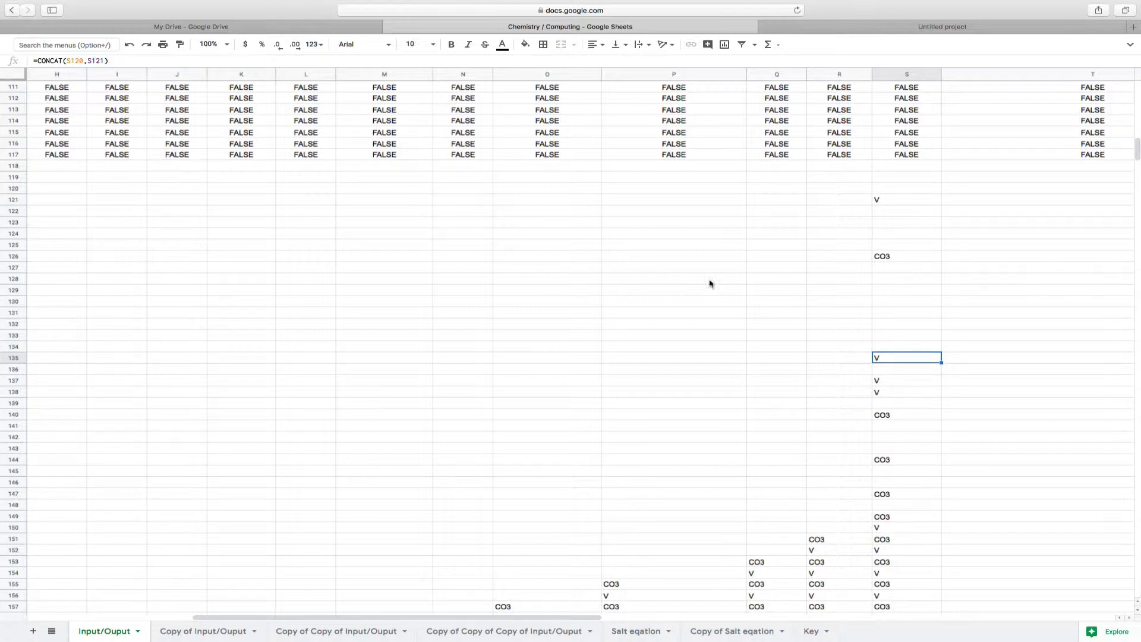
scroll(720, 377, down, 2)
scroll(720, 377, left, 1)
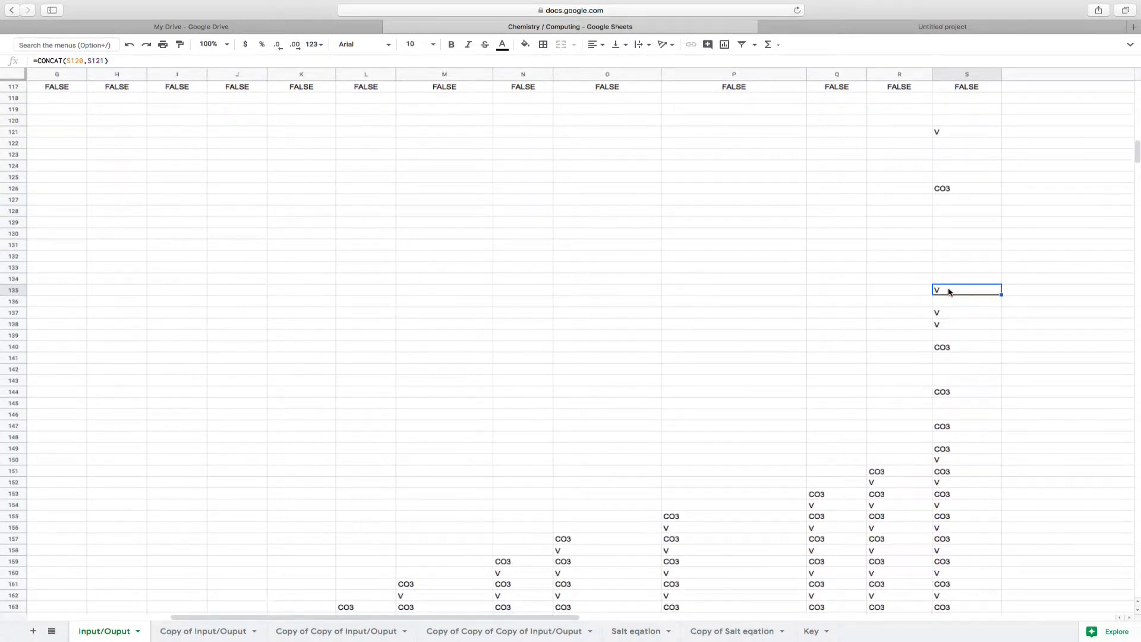
Step through column S's CONCAT formulas around S134 to S140, including the one in S138
key(Up)
key(Up)
key(Up)
key(Down)
key(Down)
key(Down)
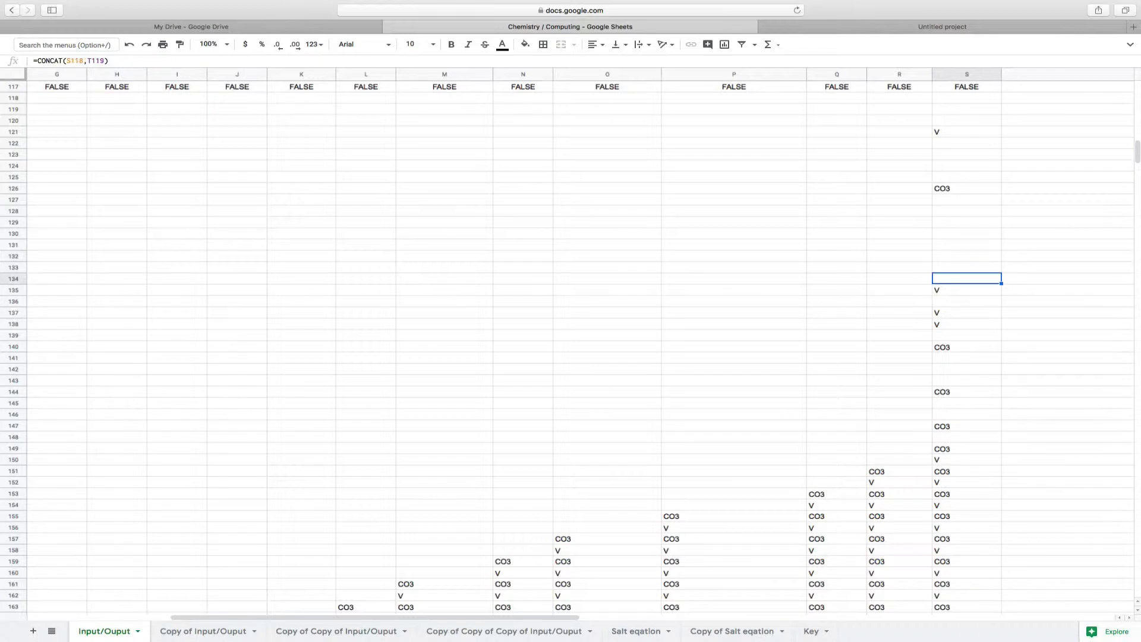
key(Down)
key(Down)
key(Down)
key(Down)
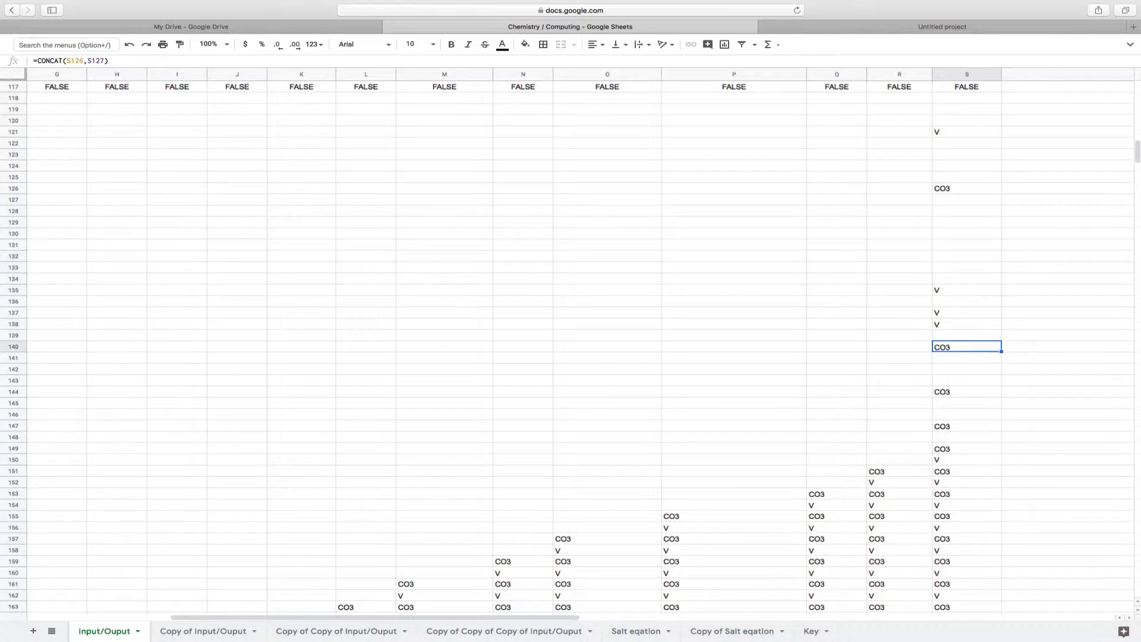
key(Up)
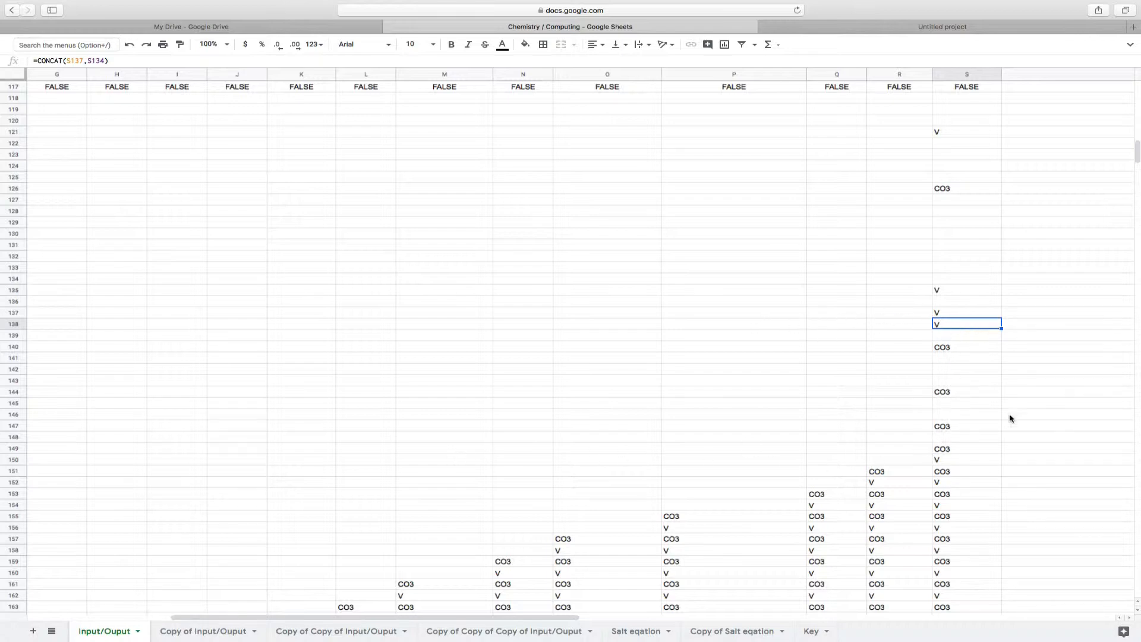
Compare the CONCAT formula in S149 with the IF and CONCAT formulas in R151 and S151
click(951, 461)
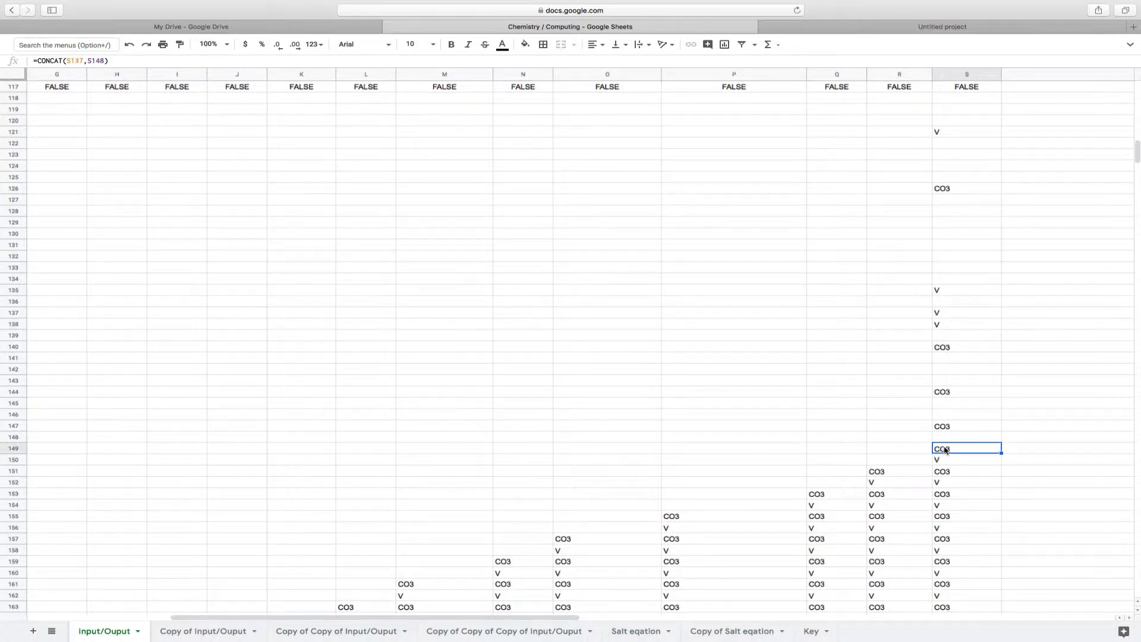
key(Down)
key(Left)
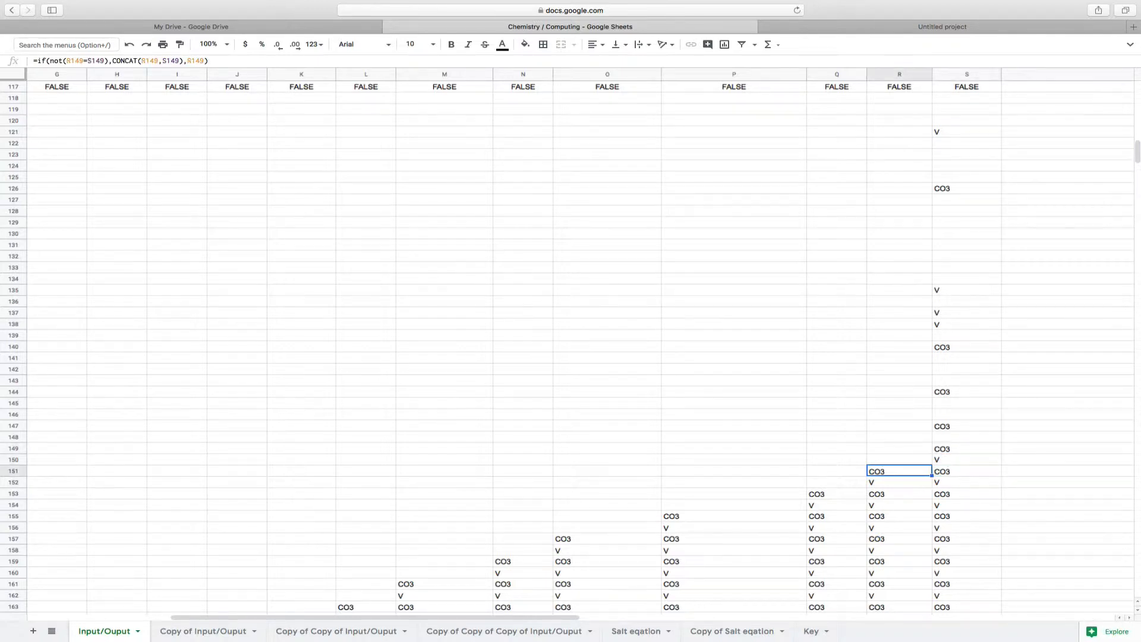
key(Right)
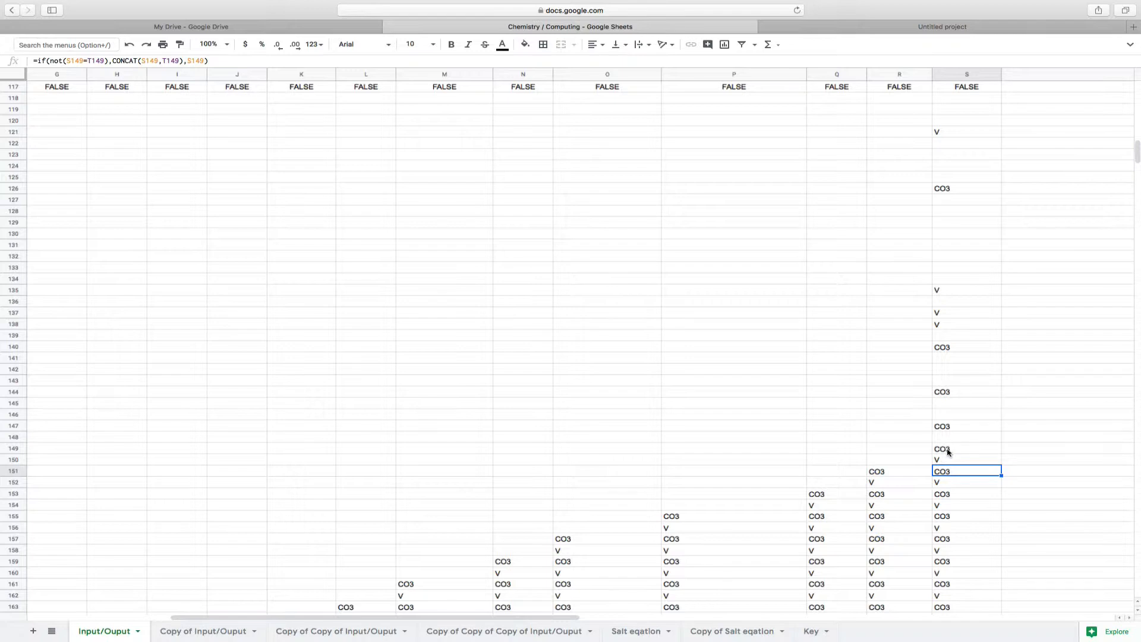
click(892, 477)
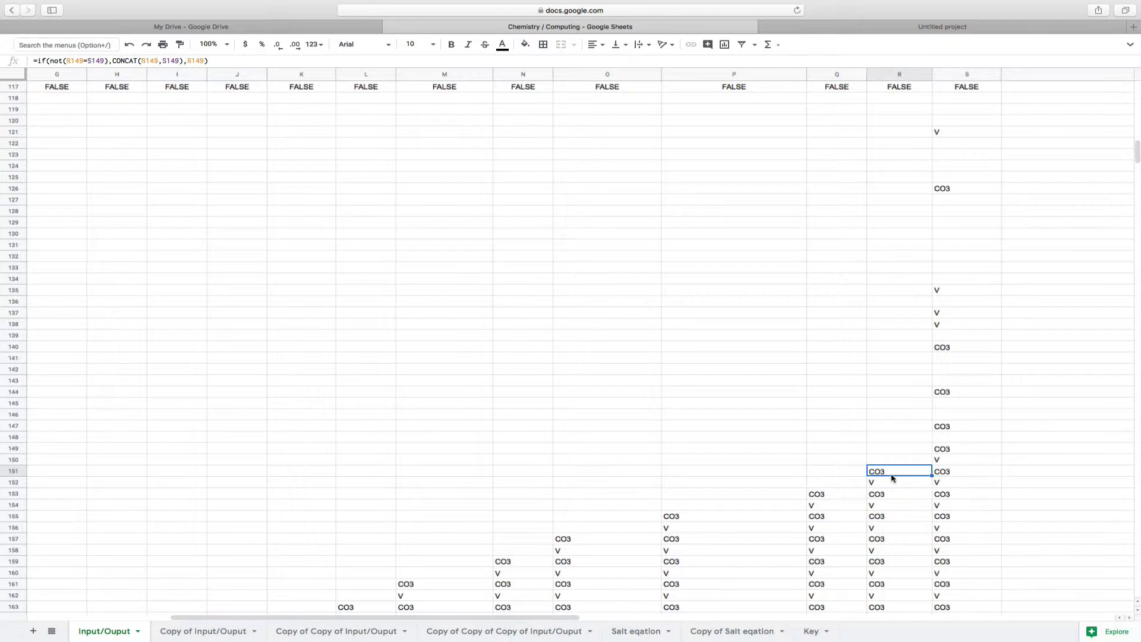
click(940, 457)
click(938, 450)
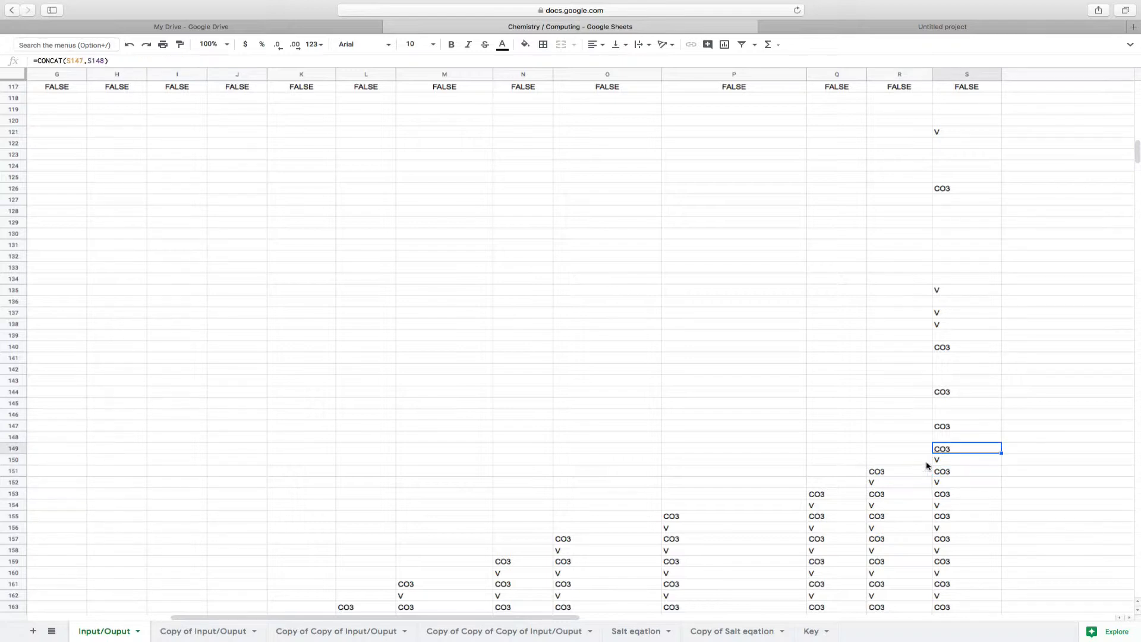
Inspect the rows from column S out to column AI, and recheck the CONCAT formula in S138
scroll(907, 480, right, 10)
scroll(906, 480, up, 2)
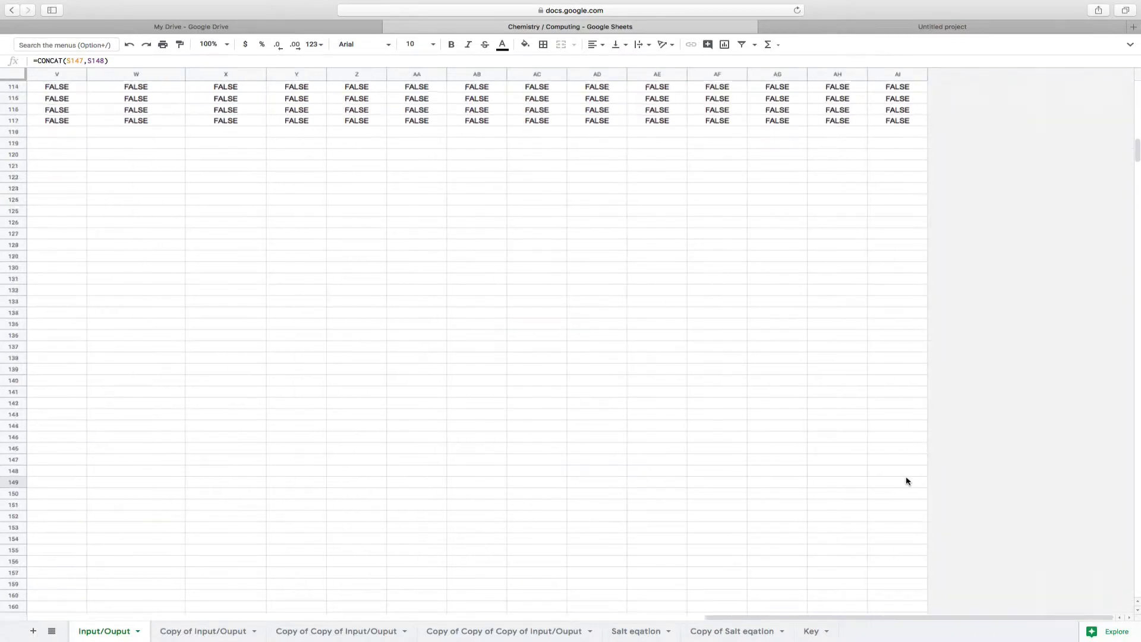
scroll(909, 474, left, 10)
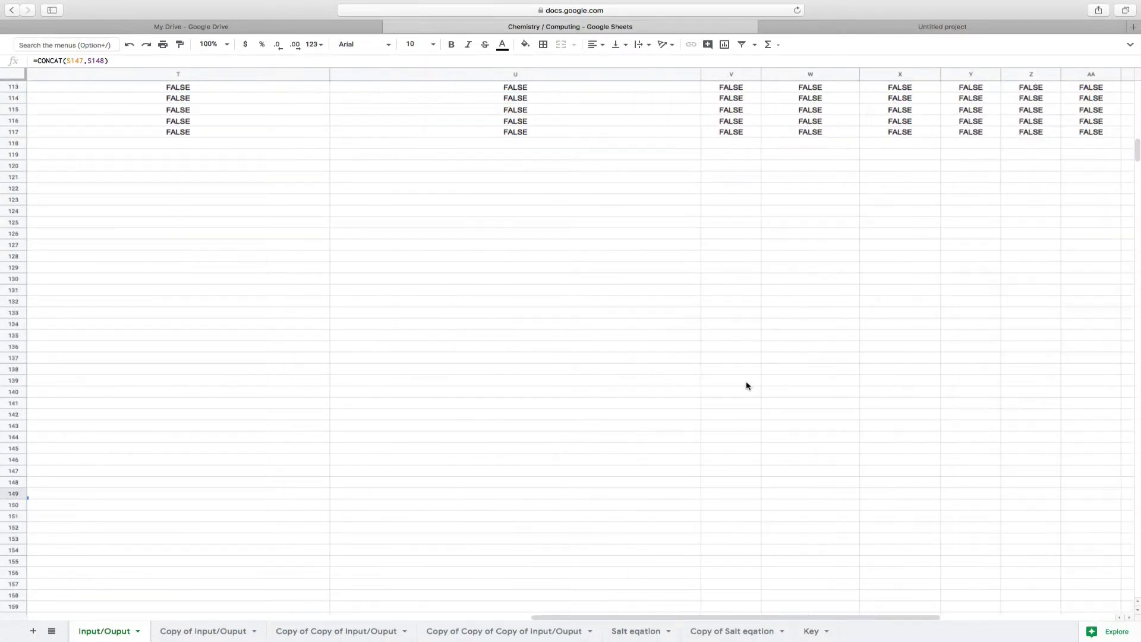
click(776, 344)
key(Down)
key(Down)
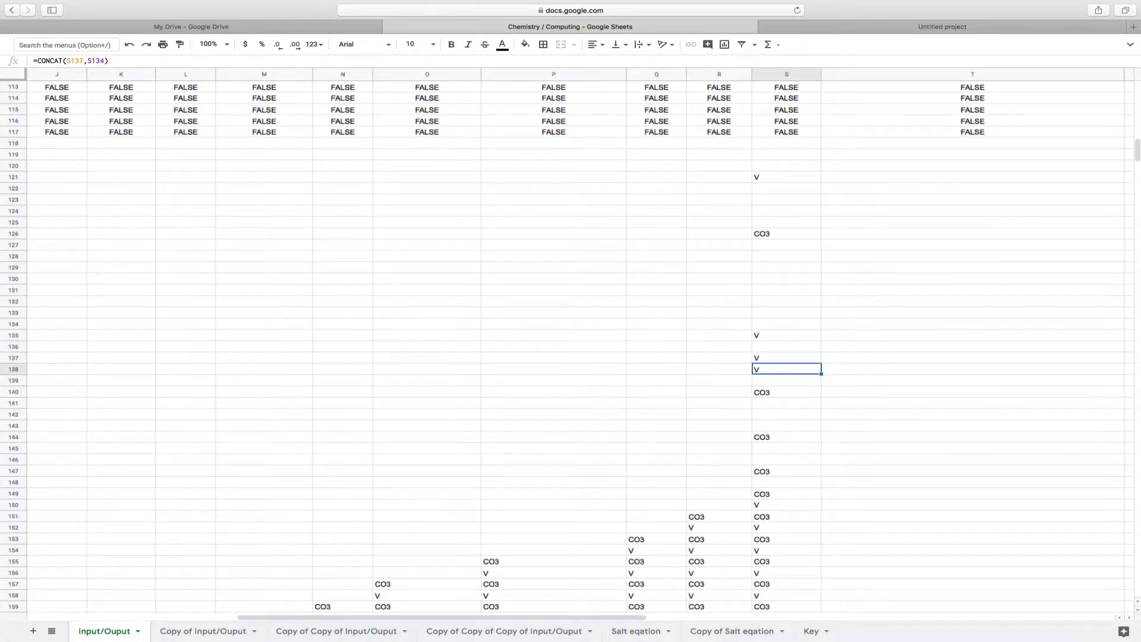
Follow row 138's CONCAT formula across to AI138, and return to the CO3 and V block starting in column A
key(Right)
key(Right)
key(Right)
key(Right)
key(Right)
key(Right)
key(Right)
key(Right)
key(Right)
key(Right)
key(Right)
key(Right)
key(Right)
key(Right)
key(Right)
key(Right)
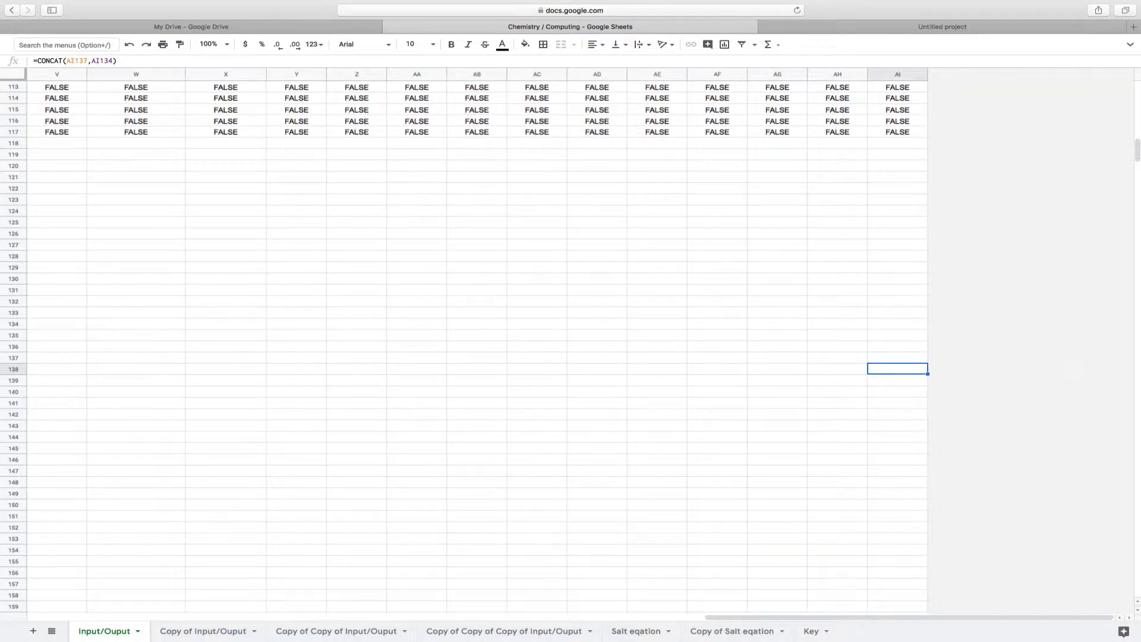
scroll(683, 412, down, 20)
scroll(684, 412, left, 10)
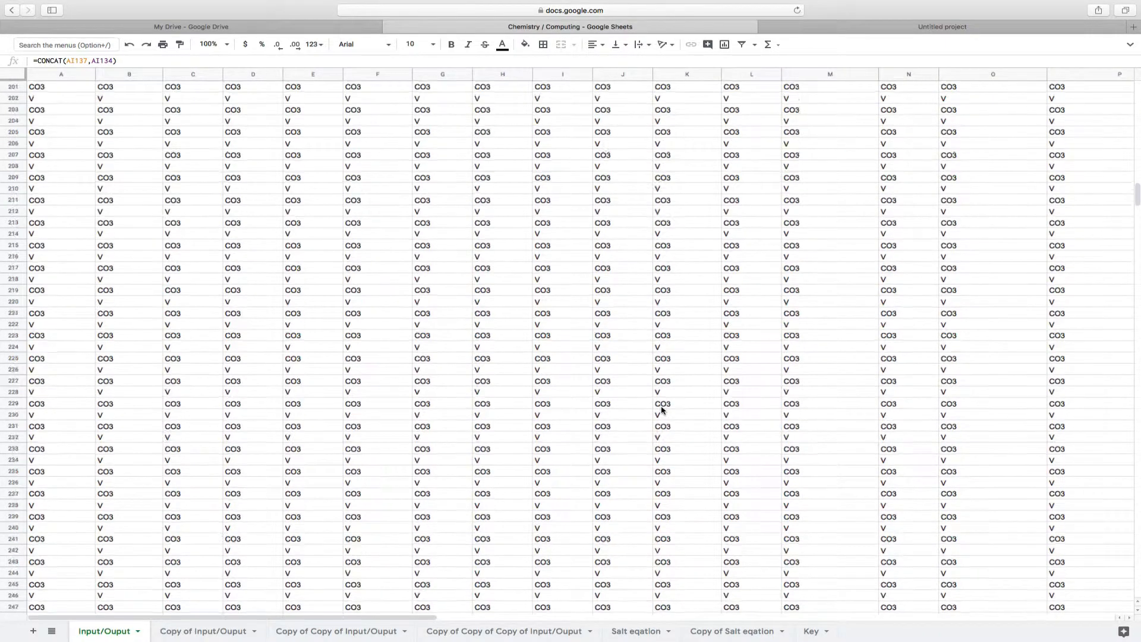
Examine the IF and CONCAT formulas of the CO3 and V block, from A272 across to AI216
scroll(662, 410, down, 10)
scroll(662, 411, up, 3)
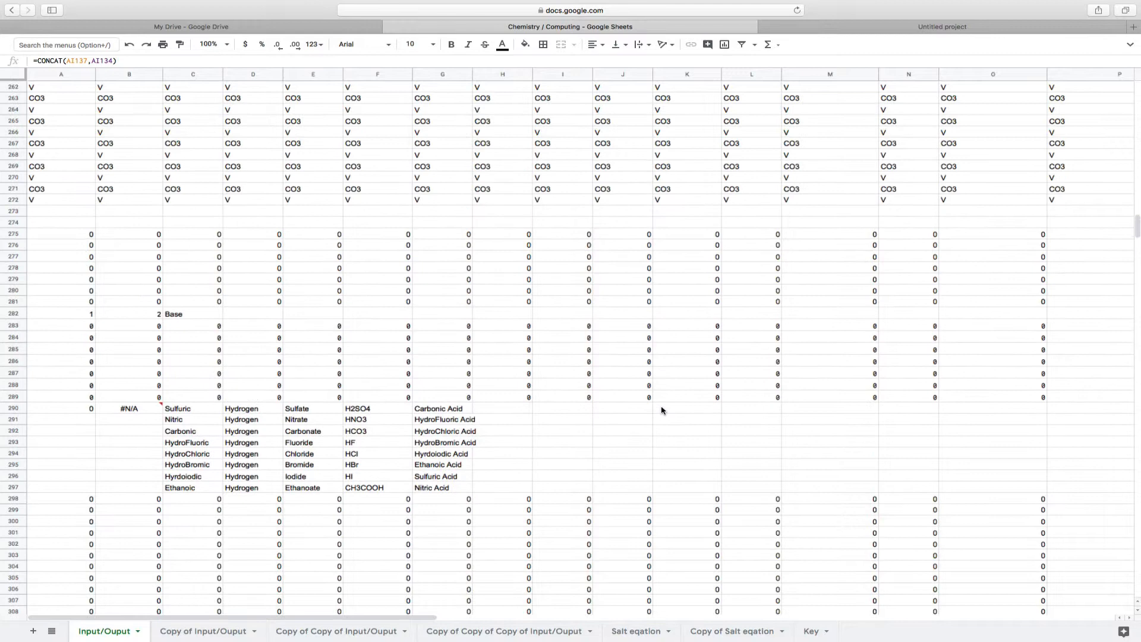
click(62, 201)
scroll(506, 228, up, 15)
scroll(506, 228, right, 10)
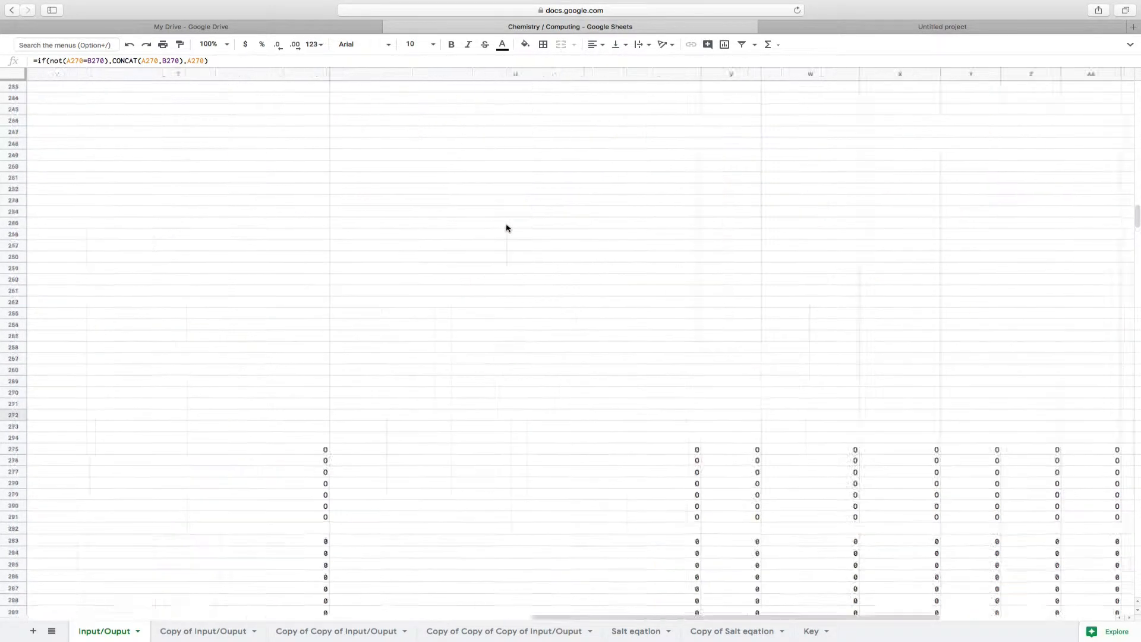
click(907, 121)
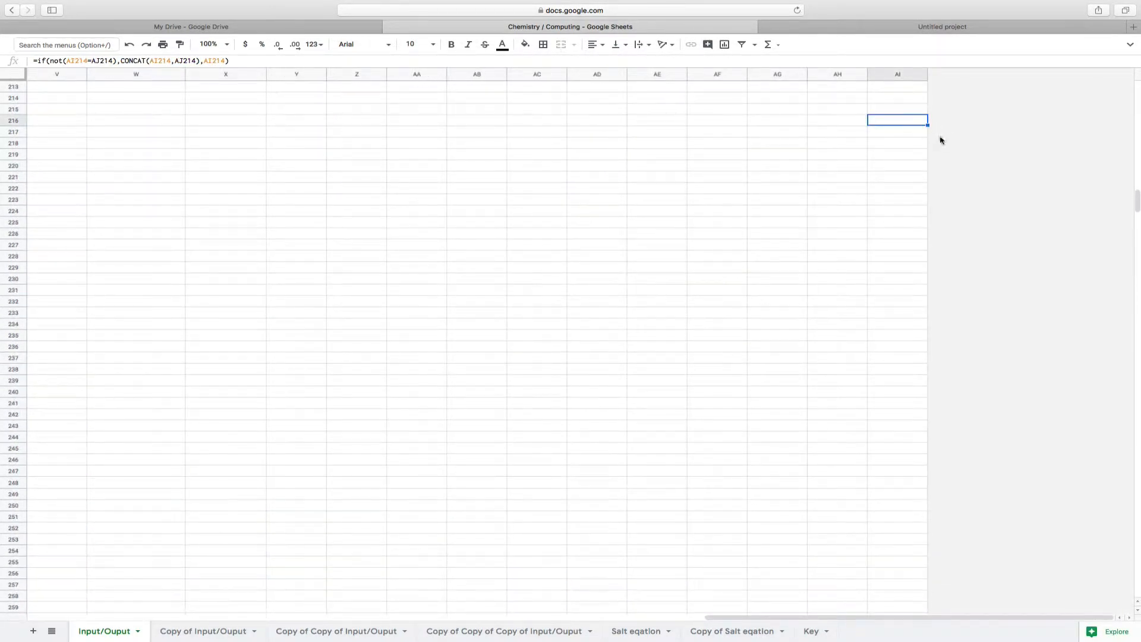
Return to the block's final rows in column A and compare the IF and CONCAT formulas in A271 and A272
scroll(889, 140, left, 10)
scroll(889, 140, down, 6)
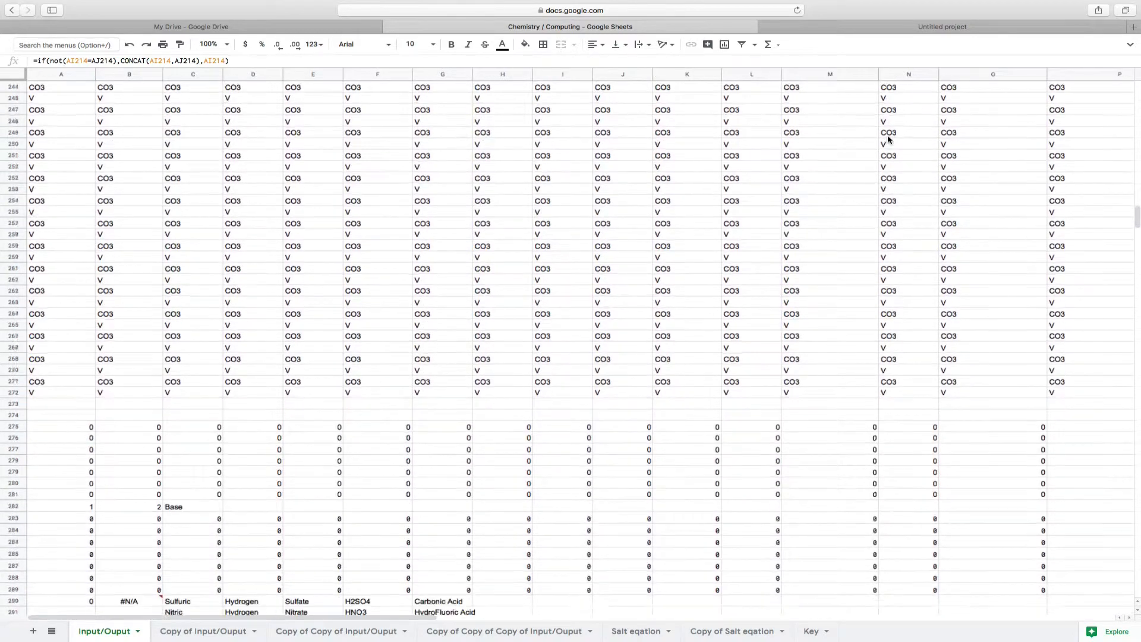
scroll(889, 140, down, 2)
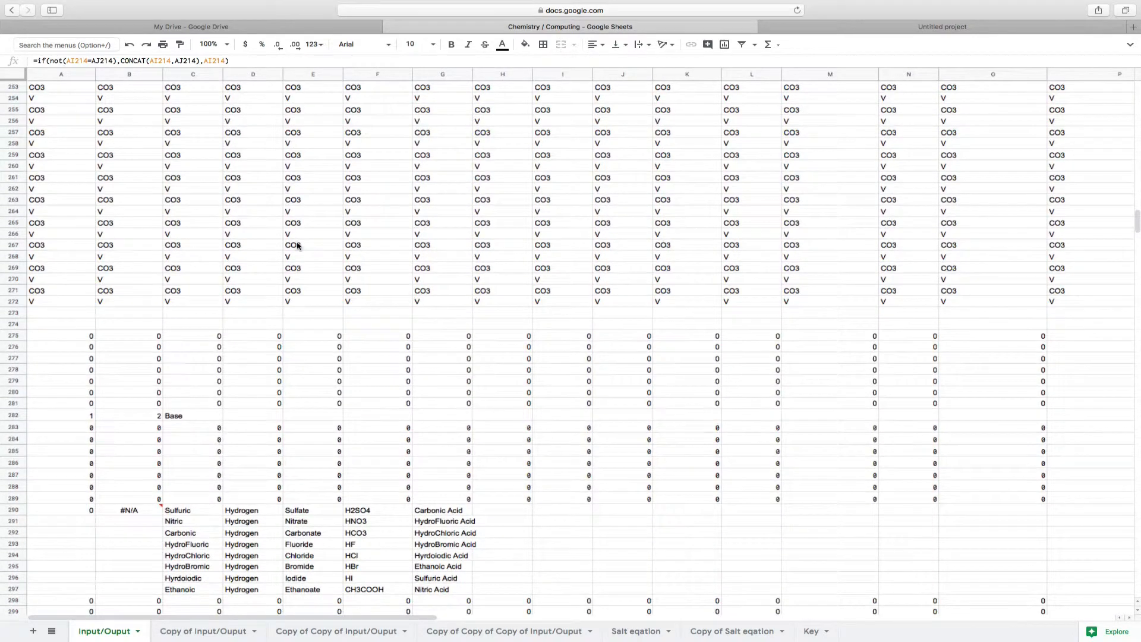
click(64, 304)
key(Up)
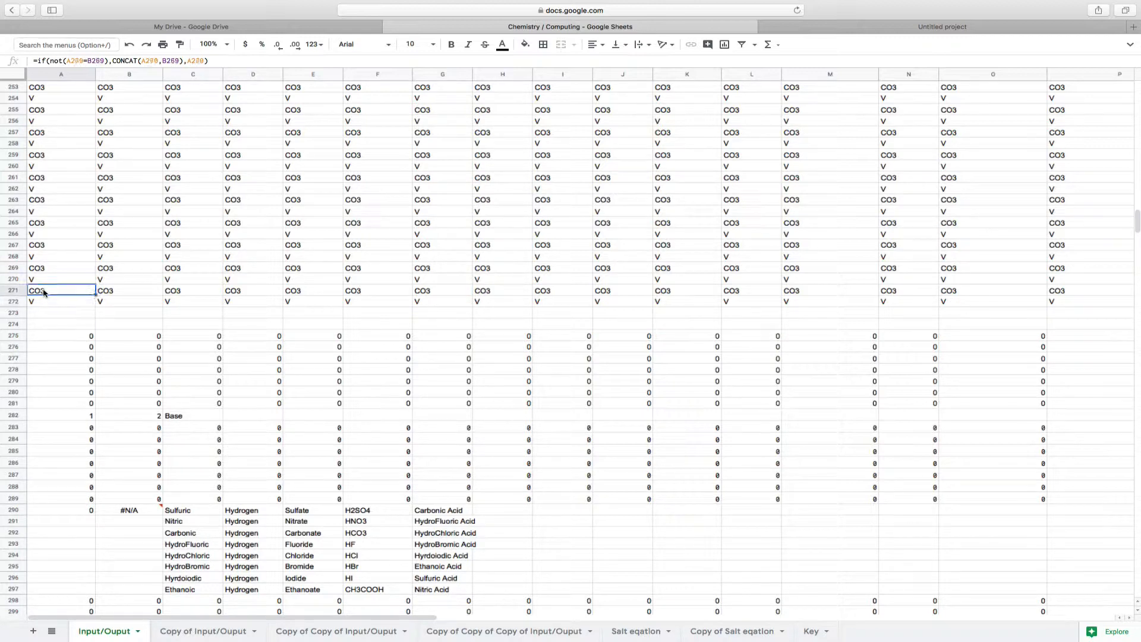
key(Down)
Step through the IF formulas from A275 down to A281 and across row 281 to AI281
click(43, 335)
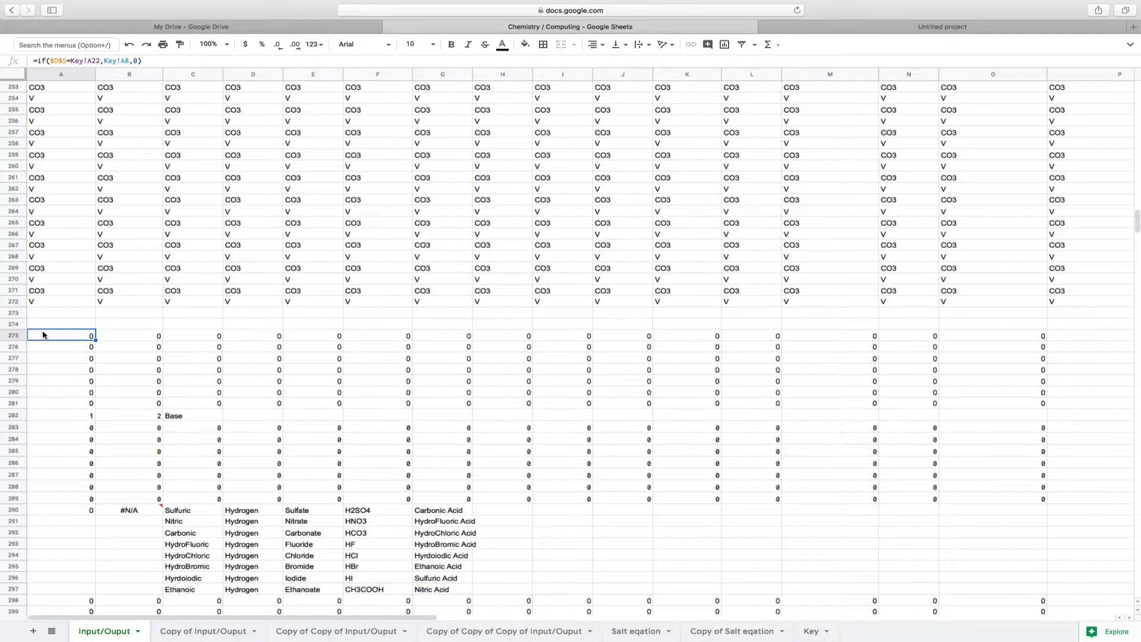
key(Down)
key(Down)
key(Down)
key(Down)
key(Down)
key(Down)
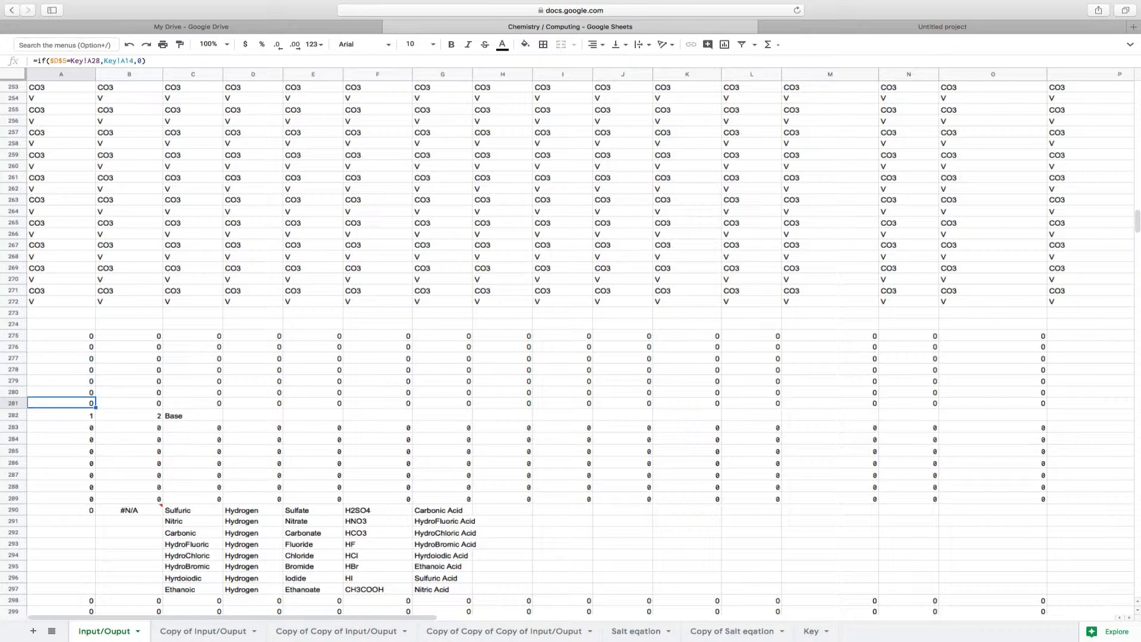
key(Right)
key(Right)
key(Right)
key(Right)
key(Right)
key(Right)
key(Right)
key(Right)
key(Right)
key(Right)
key(Right)
key(Right)
key(Right)
key(Right)
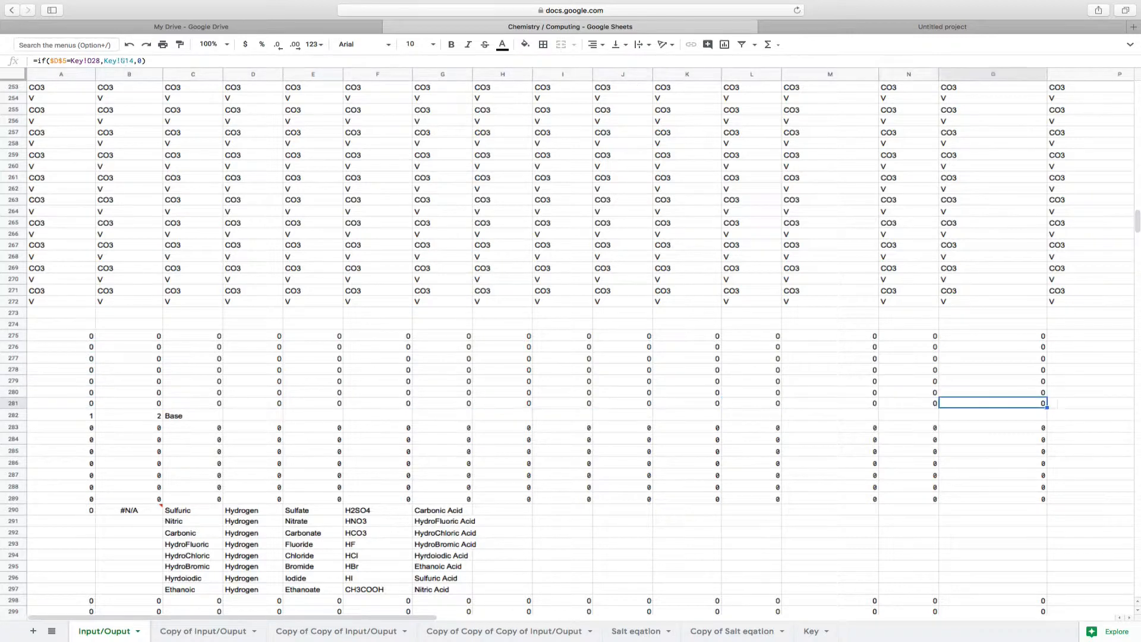
key(Right)
key(Right)
key(Right)
key(Right)
key(Right)
key(Right)
key(Right)
key(Right)
key(Right)
key(Right)
key(Right)
key(Right)
key(Right)
key(Right)
key(Right)
key(Right)
key(Right)
key(Right)
key(Right)
key(Right)
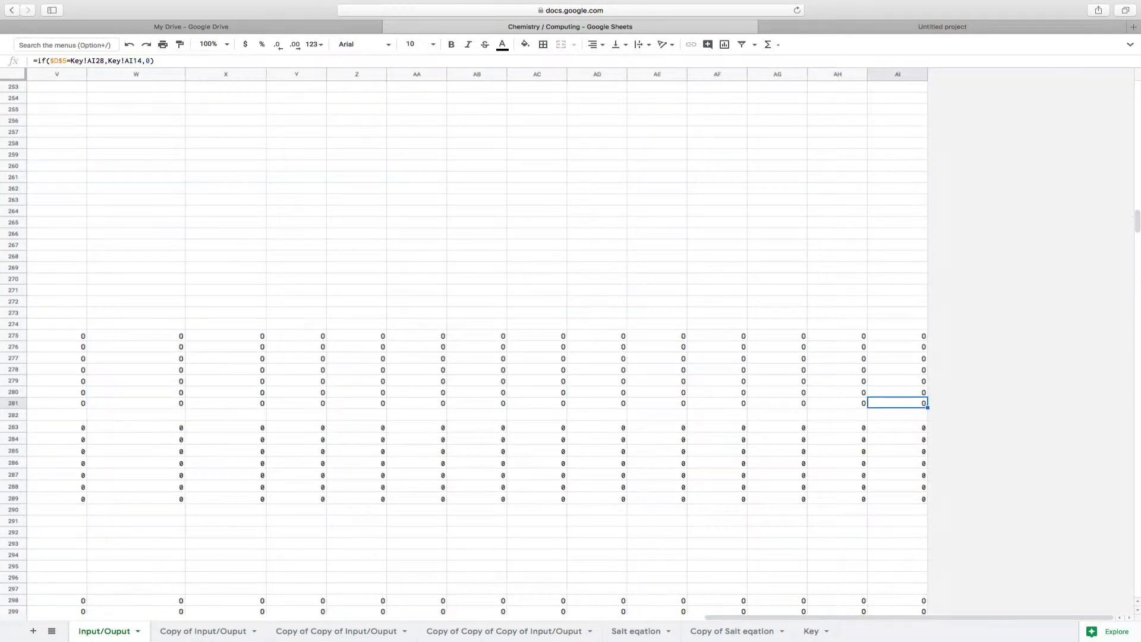
Go back along row 281 to column A, and check the SUM formulas in A282 and B282 beside the Base label
key(Left)
key(Left)
key(Left)
key(Left)
key(Left)
key(Left)
key(Left)
key(Left)
key(Left)
key(Left)
key(Left)
key(Left)
key(Left)
key(Left)
key(Left)
key(Left)
key(Left)
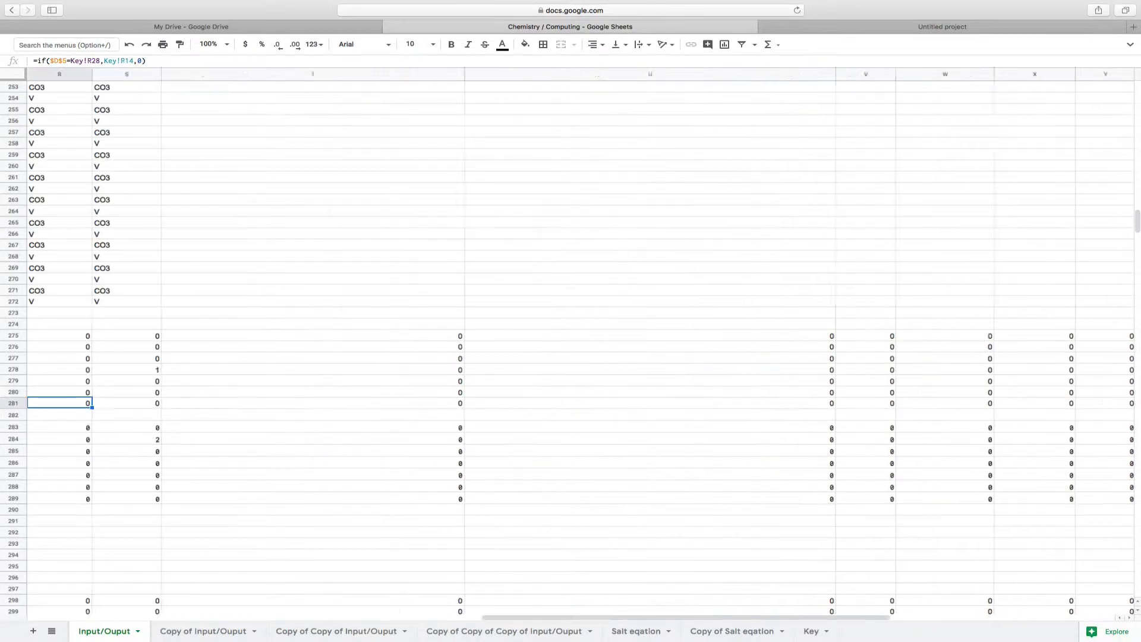
key(Left)
key(Left)
key(Left)
key(Left)
key(Left)
key(Left)
key(Left)
key(Left)
key(Left)
key(Left)
key(Left)
key(Left)
key(Left)
key(Left)
key(Left)
key(Left)
key(Left)
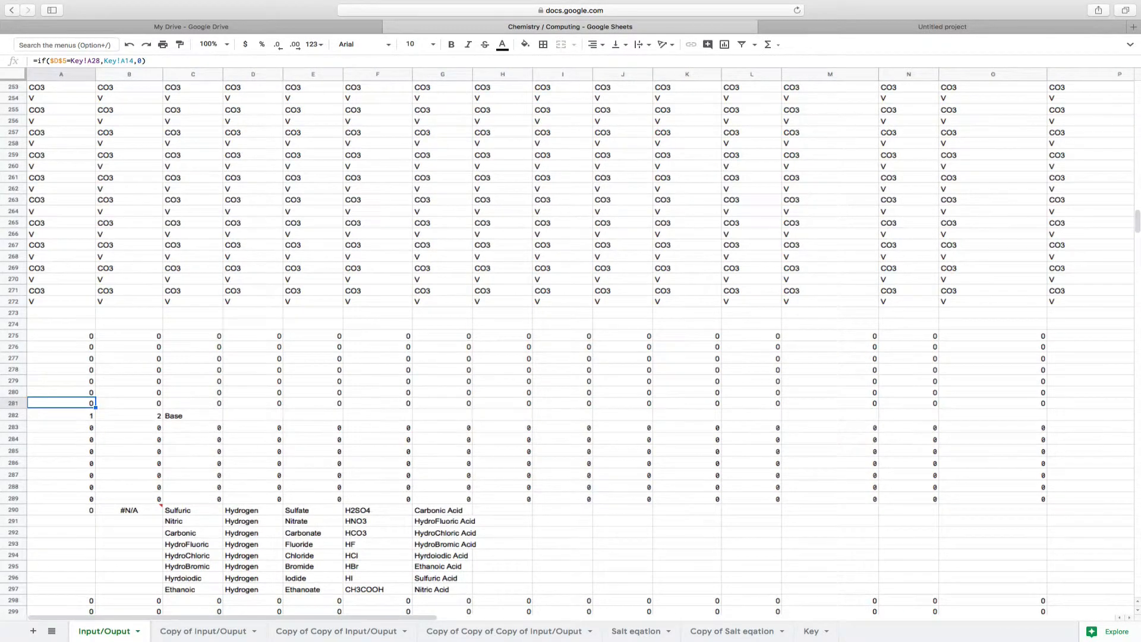
key(Down)
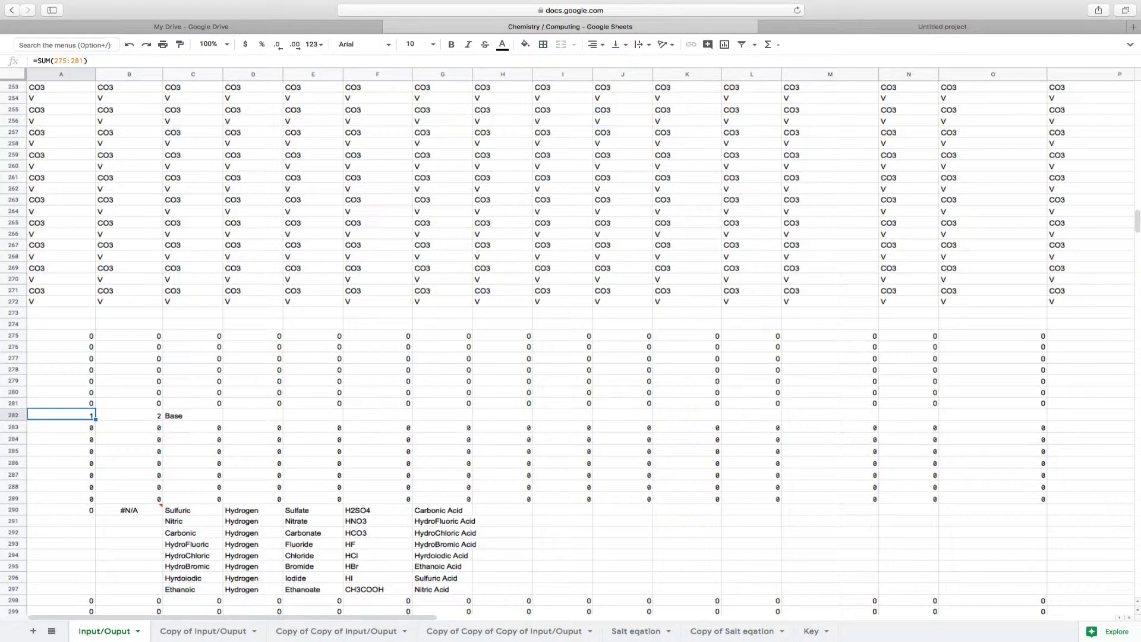
key(Right)
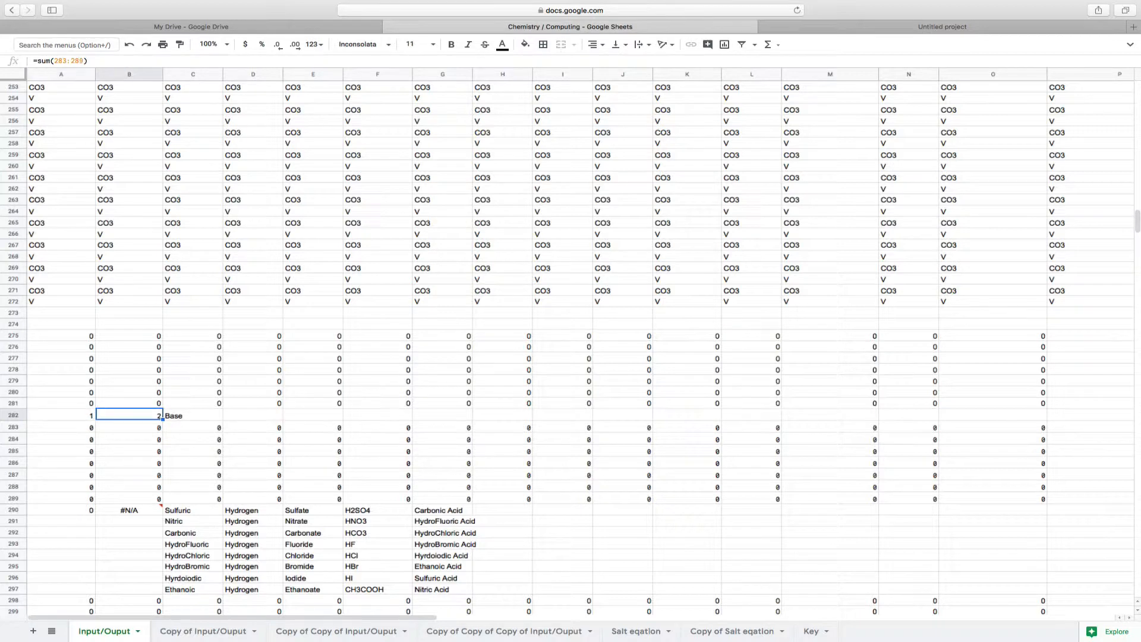
key(Right)
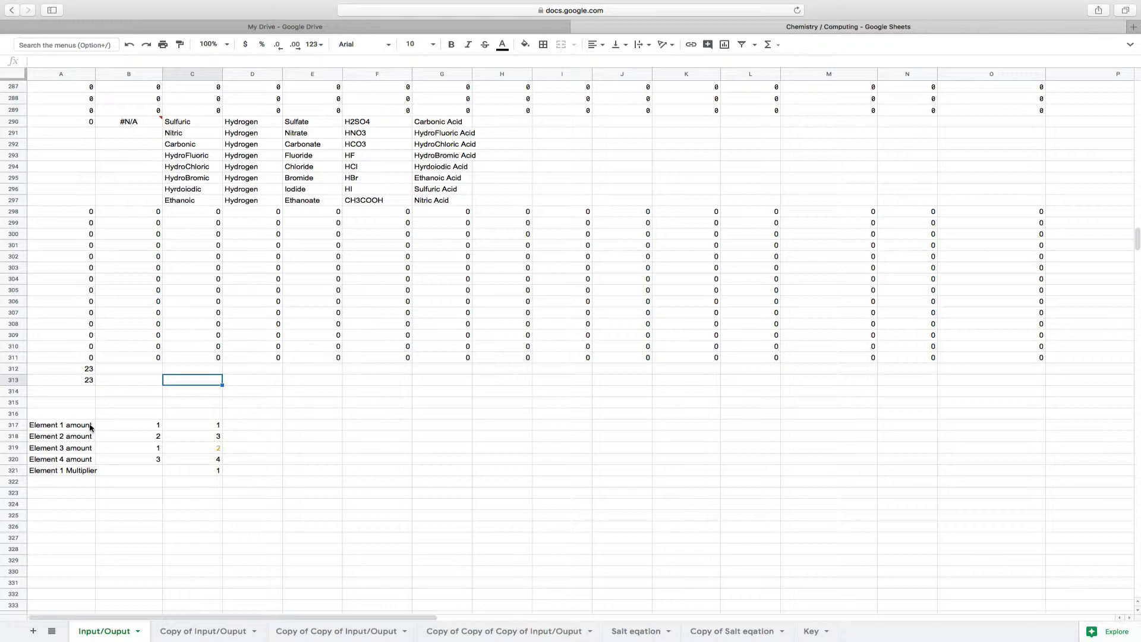
Highlight the element amount and multiplier table in A317:C321, and step through the ISNUMBER formulas from A311 up to A298
drag(90, 427, 210, 473)
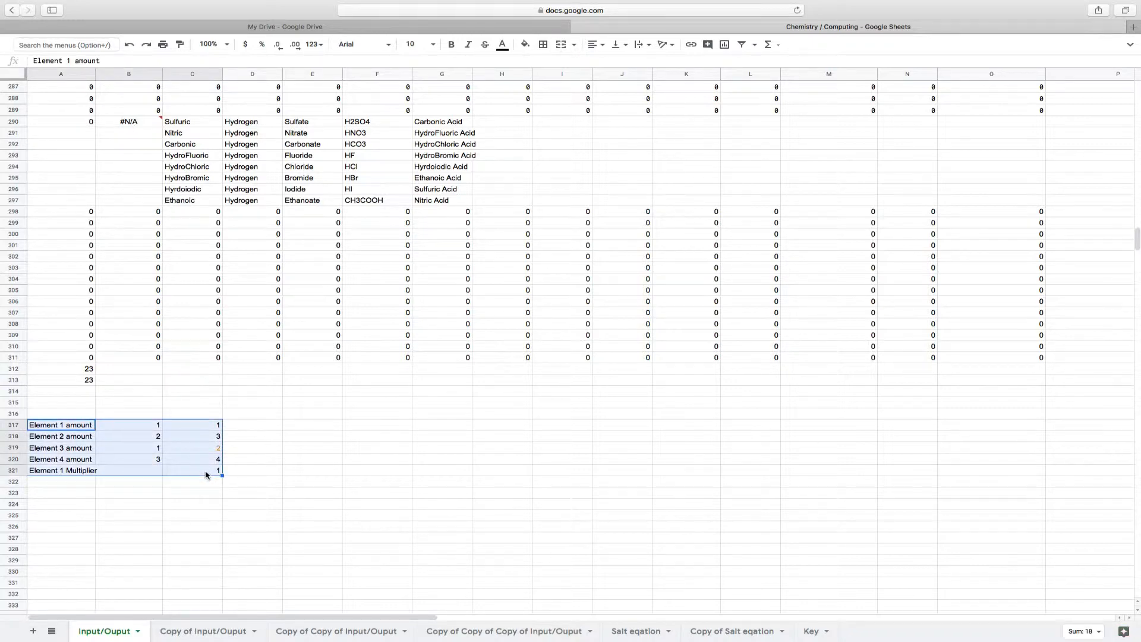
click(83, 358)
key(Up)
key(Up)
key(Up)
key(Up)
key(Up)
key(Up)
key(Up)
key(Up)
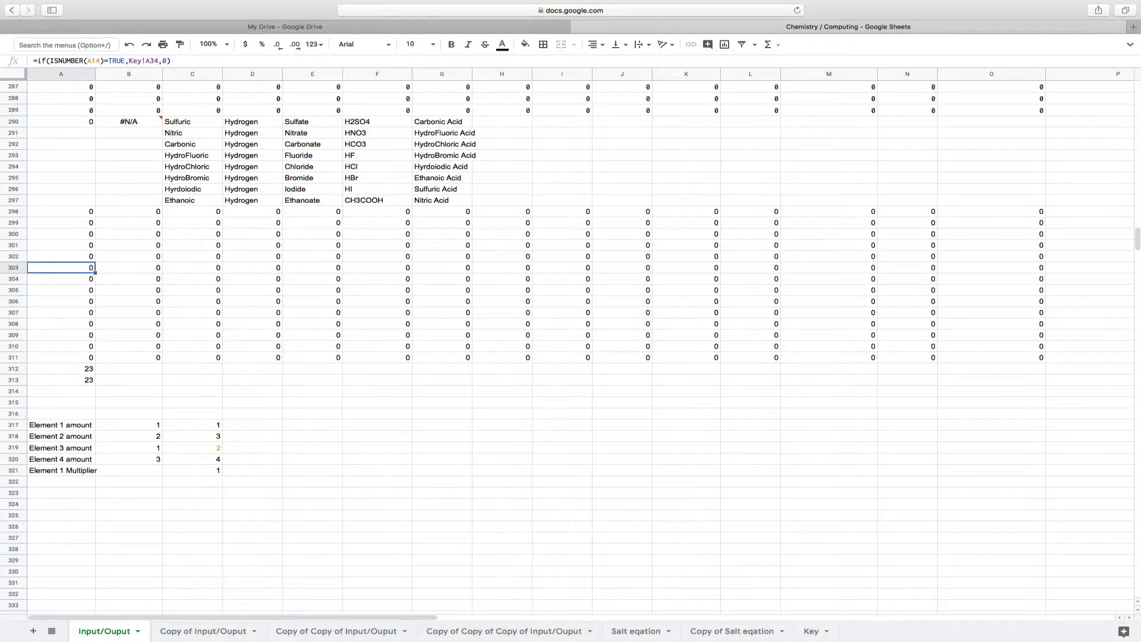
key(Up)
key(Up)
key(Up)
key(Up)
key(Up)
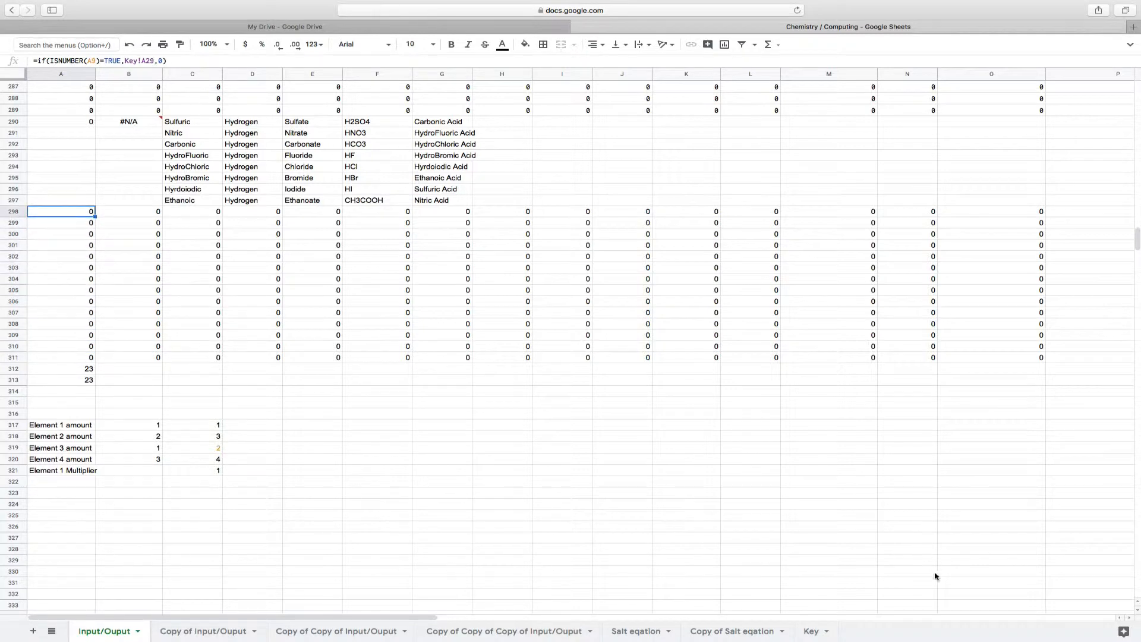
Inspect A41, Z37 and Y37 on the Key sheet, and check the SUM formula in A312 of the Input/Ouput sheet
click(811, 633)
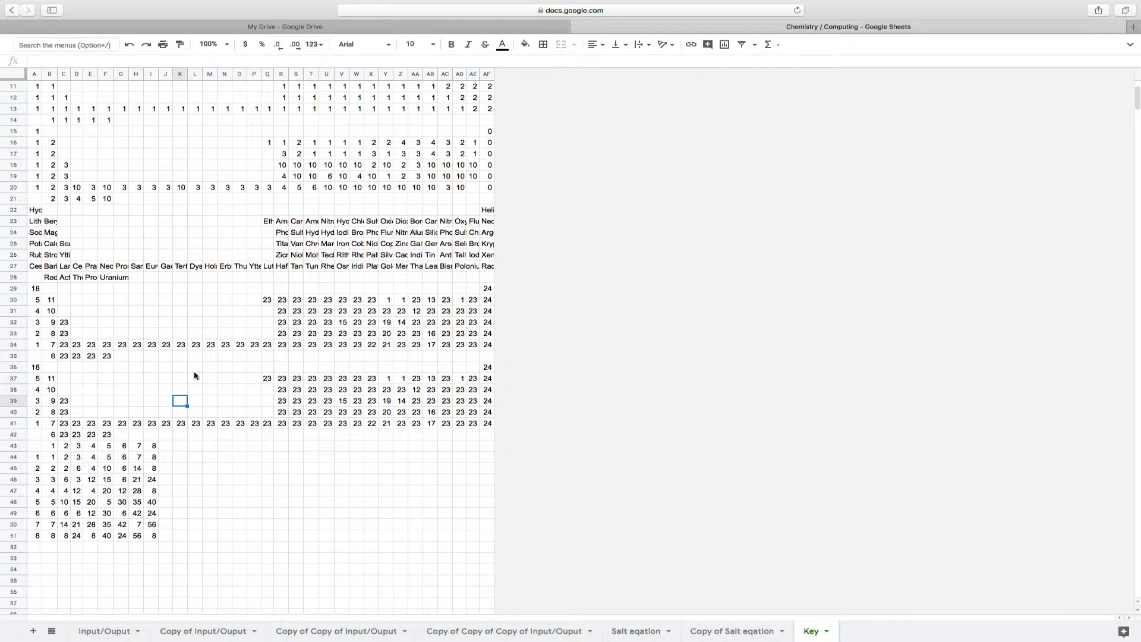
click(36, 423)
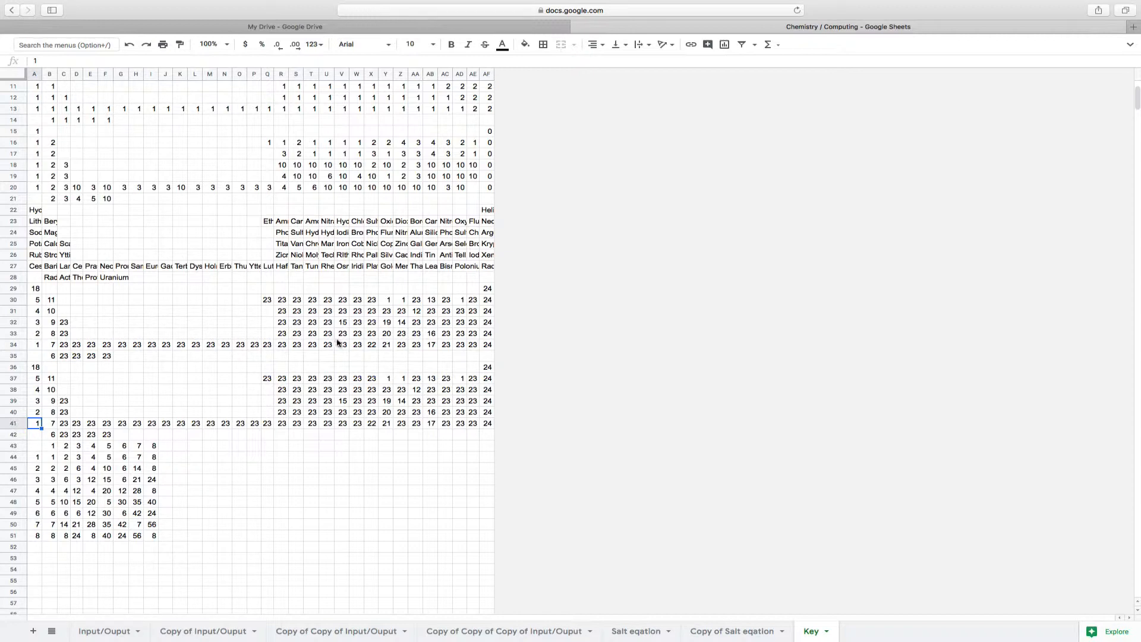
click(396, 382)
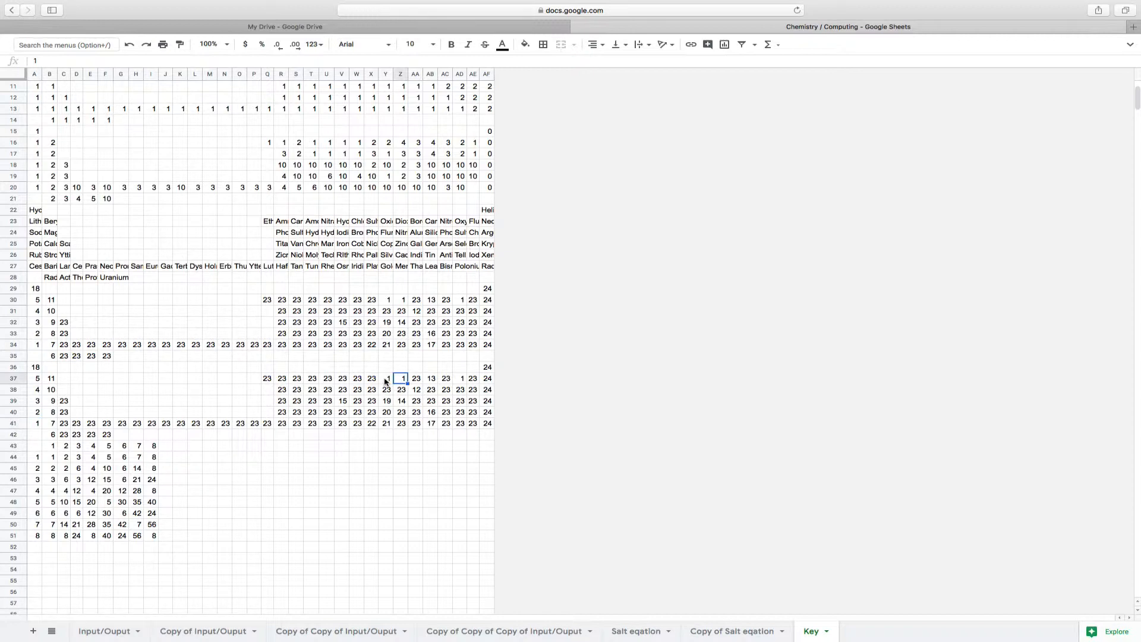
click(385, 381)
click(110, 632)
click(85, 382)
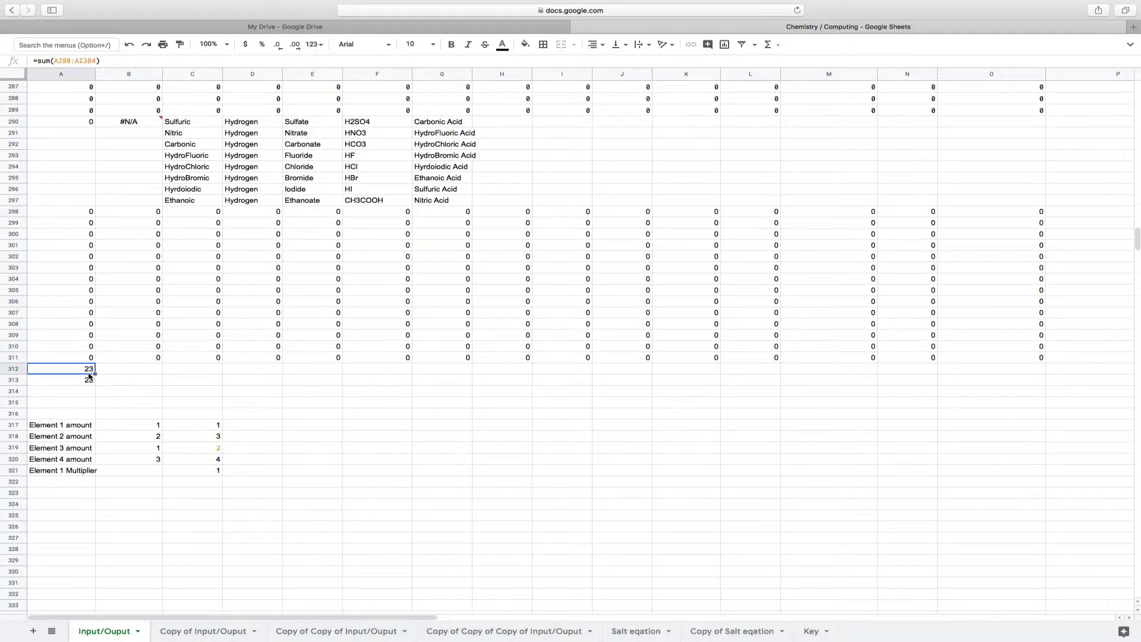
Select the output reaction in T6 and read through its full IF formula
scroll(347, 279, up, 20)
scroll(346, 279, right, 3)
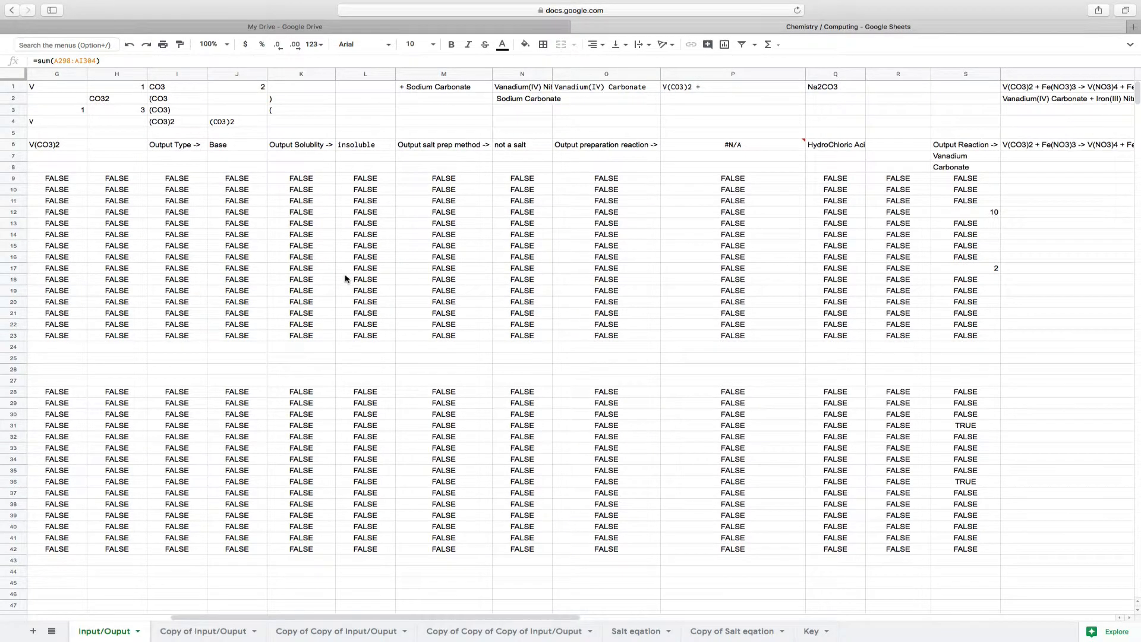
scroll(1016, 138, right, 5)
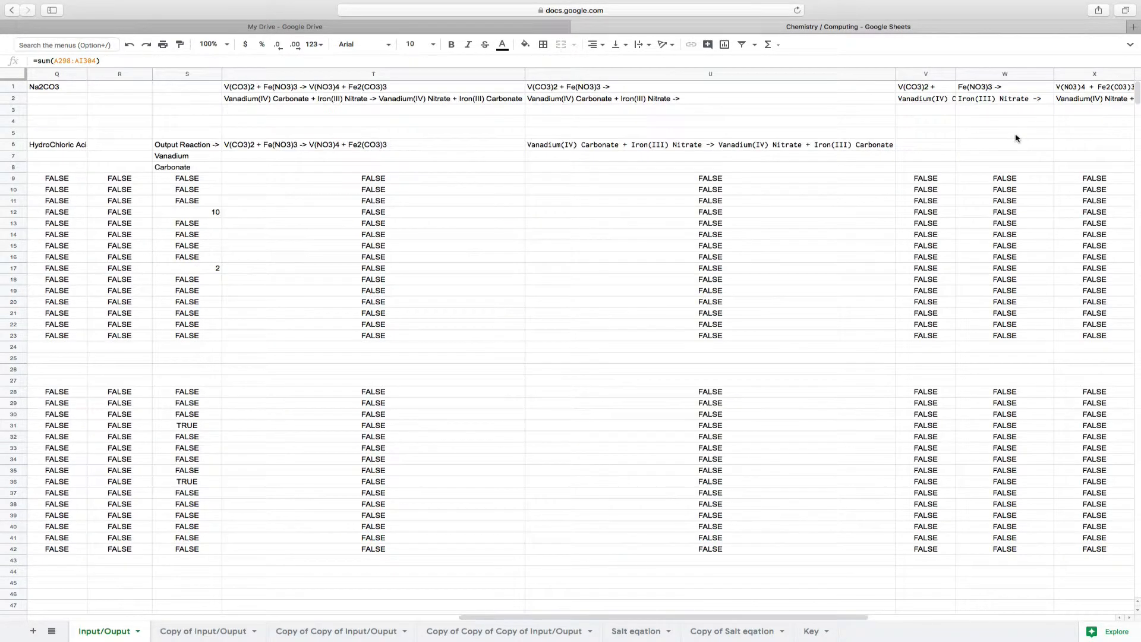
click(456, 142)
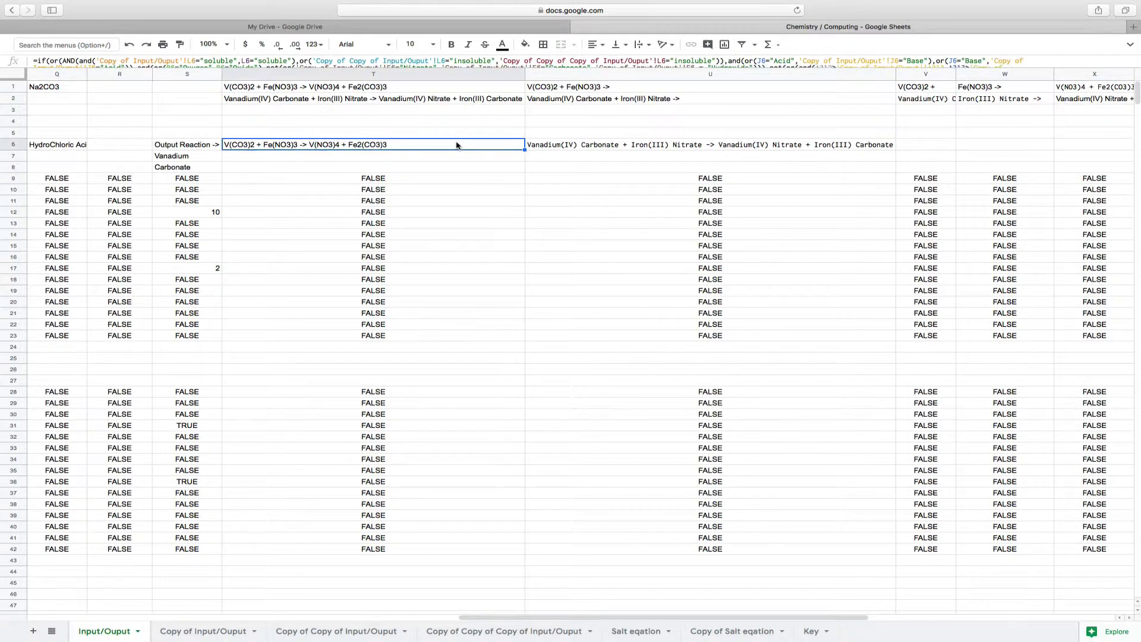
scroll(194, 64, down, 1)
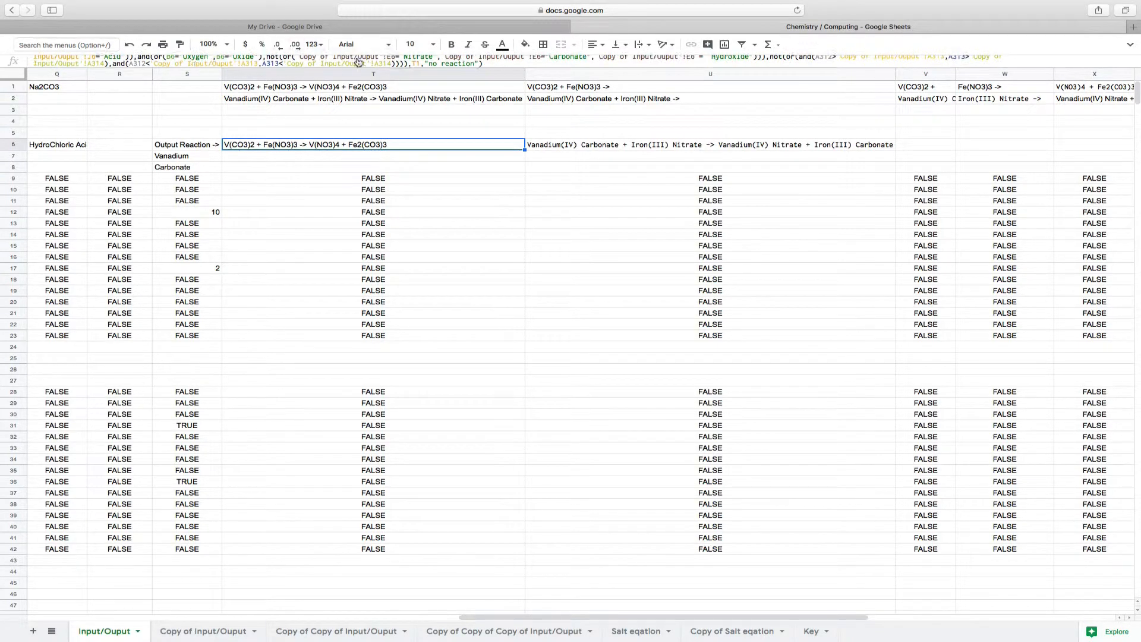
scroll(393, 62, up, 2)
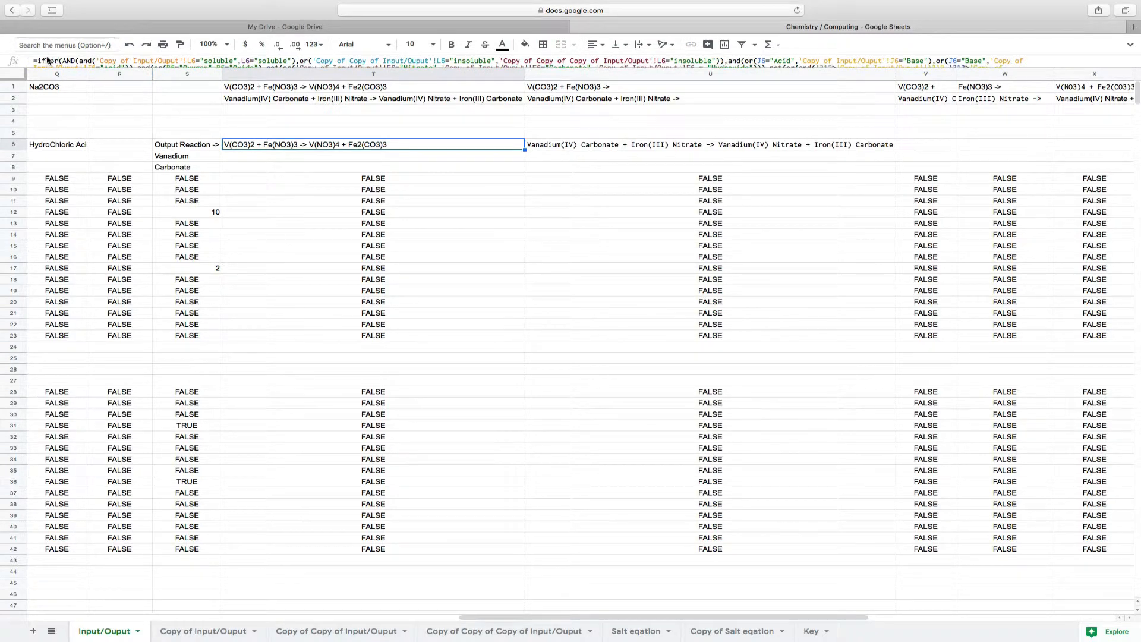
Highlight T6's whole formula, and single out its AND condition comparing the soluble and insoluble compounds
drag(50, 60, 553, 67)
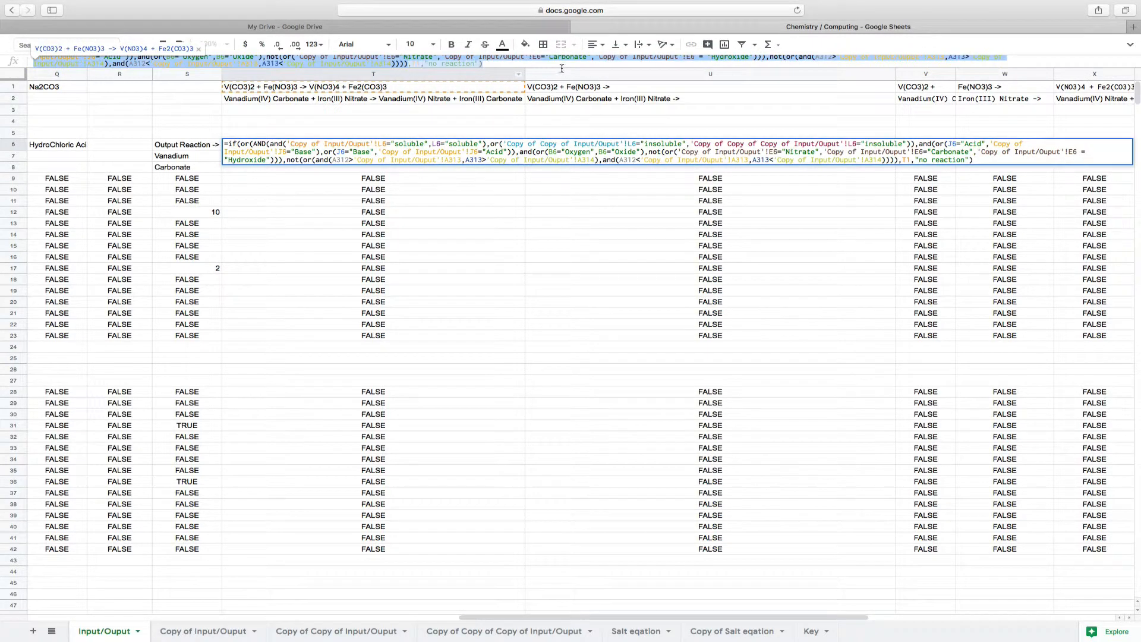
click(535, 68)
scroll(534, 67, up, 2)
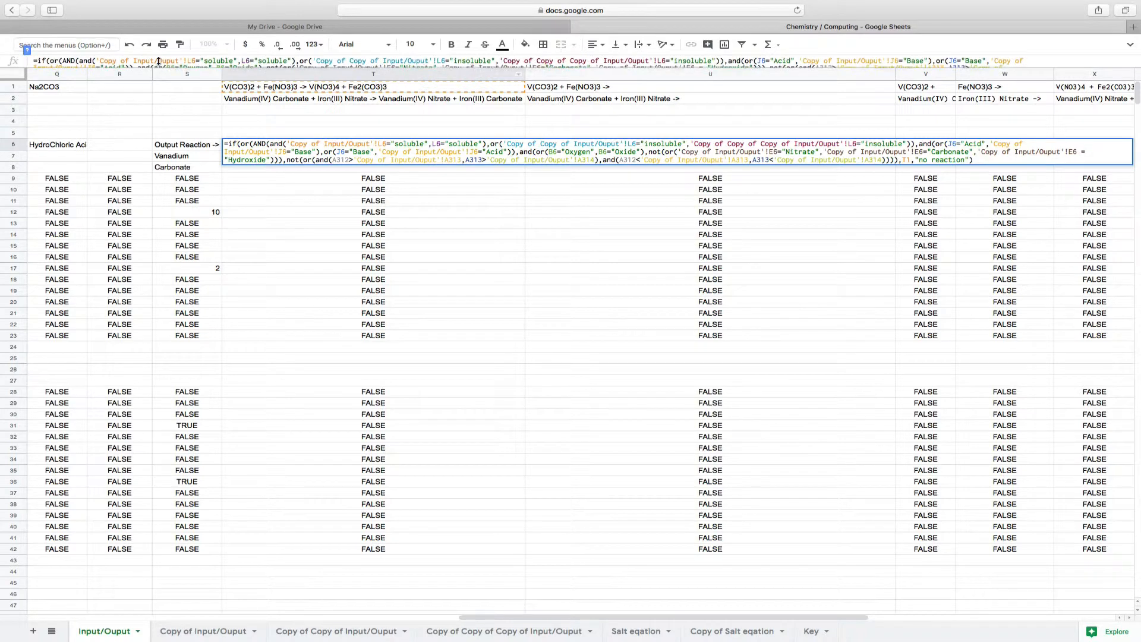
drag(62, 61, 722, 64)
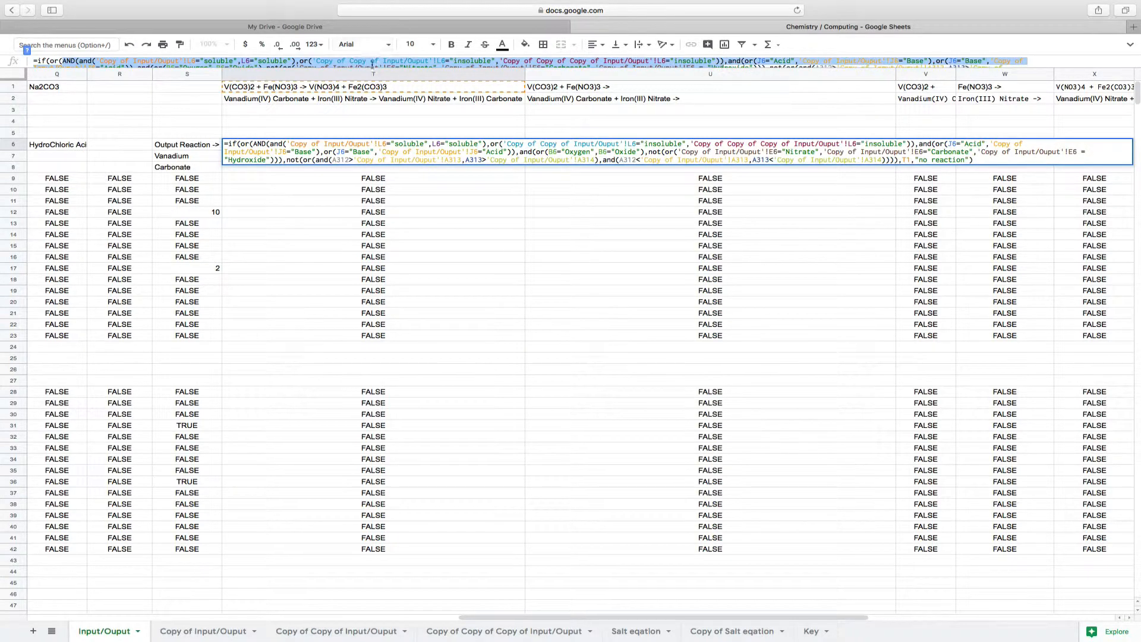
click(724, 61)
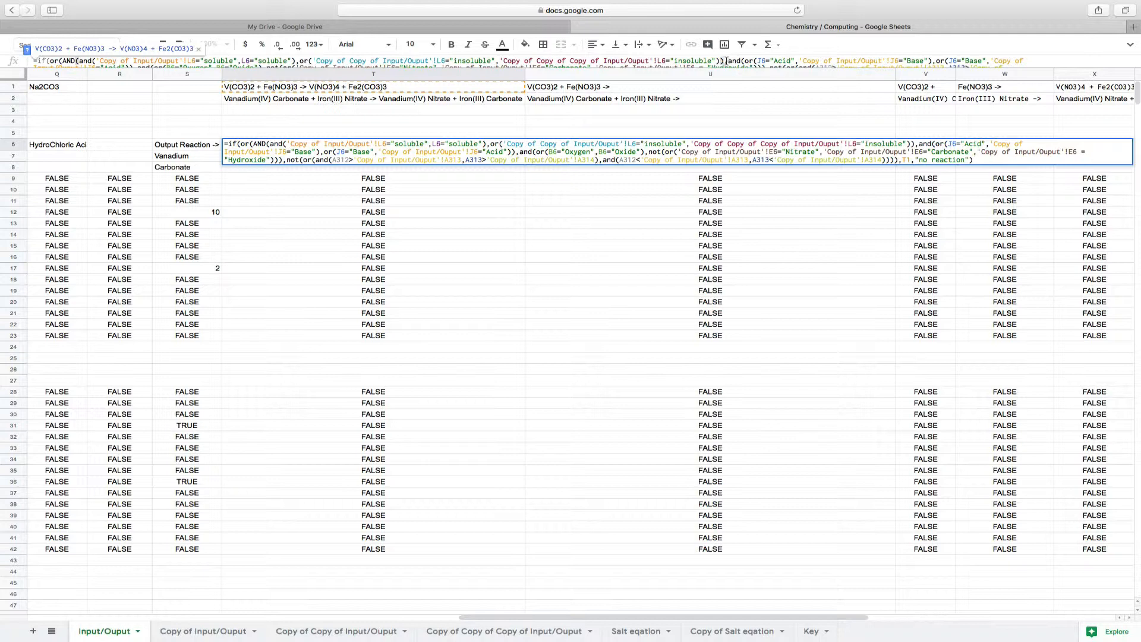
Highlight T6's acid, base and oxide conditions, and read on to the A312 and A313 comparisons and the "no reaction" argument
drag(727, 62, 402, 66)
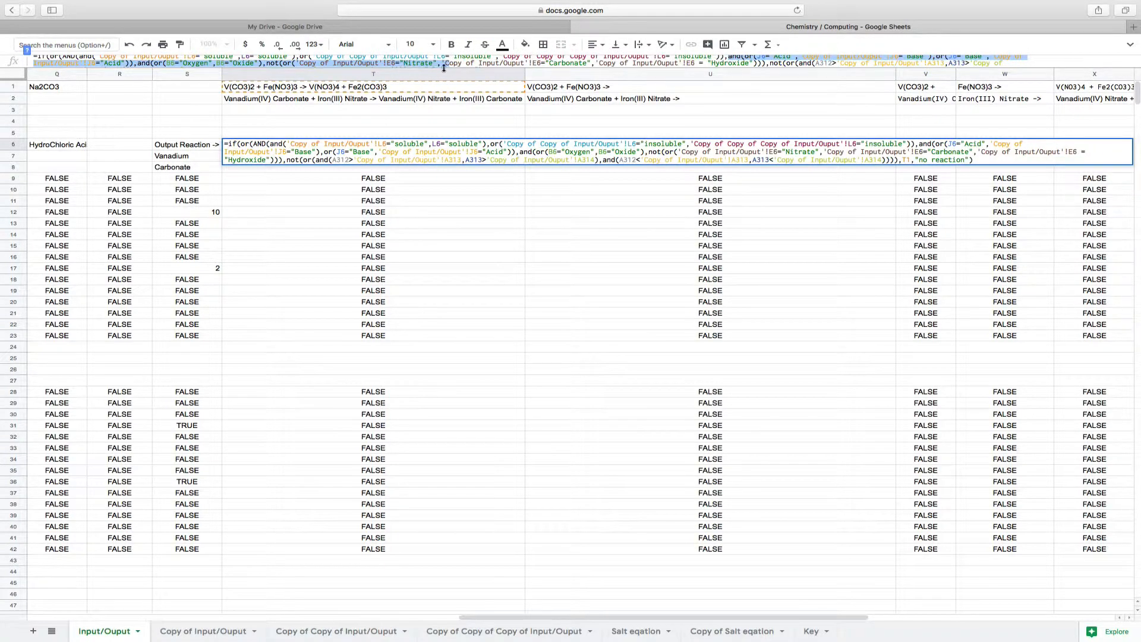
click(464, 63)
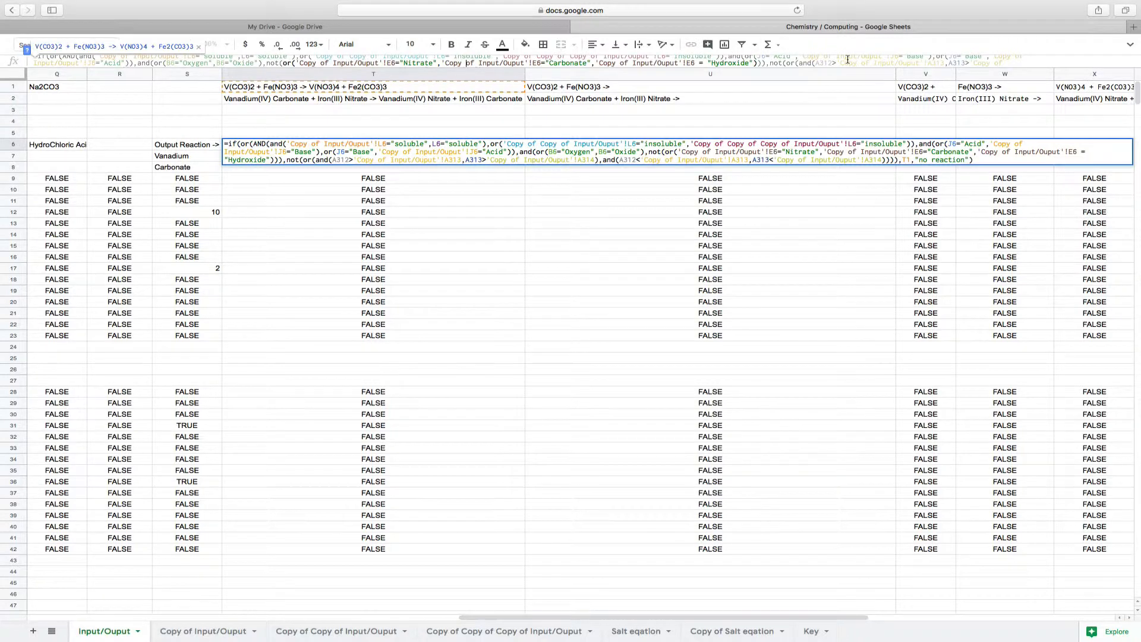
scroll(847, 59, down, 3)
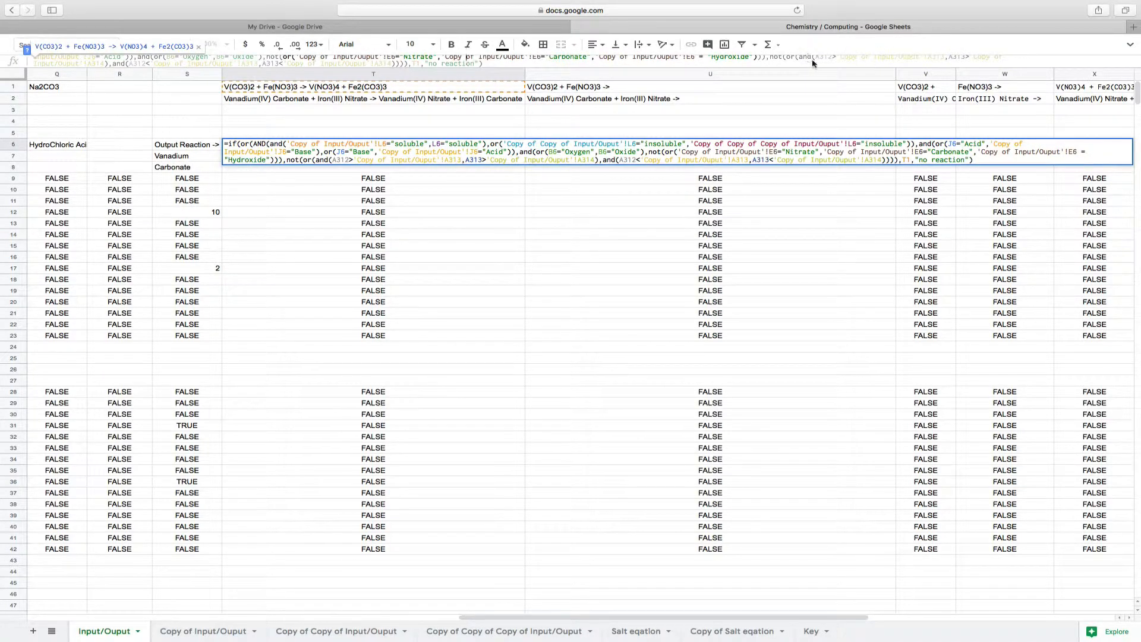
Highlight the A312 and A313 comparisons in T6's formula, and inspect A41 and Y37 on the Key sheet
drag(818, 56, 1007, 69)
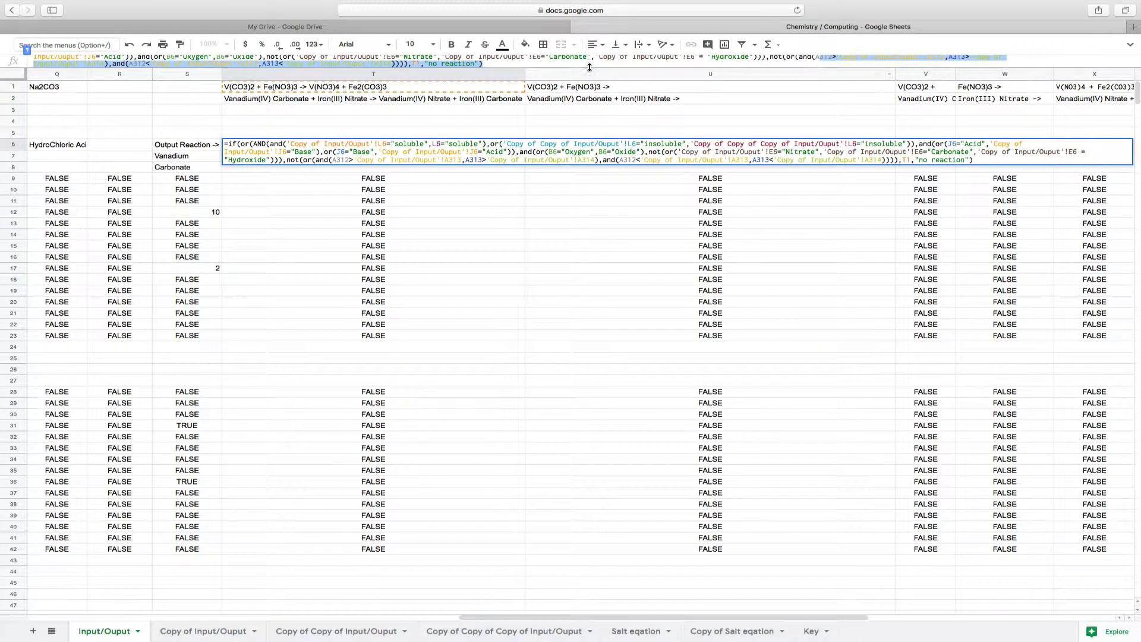
click(592, 66)
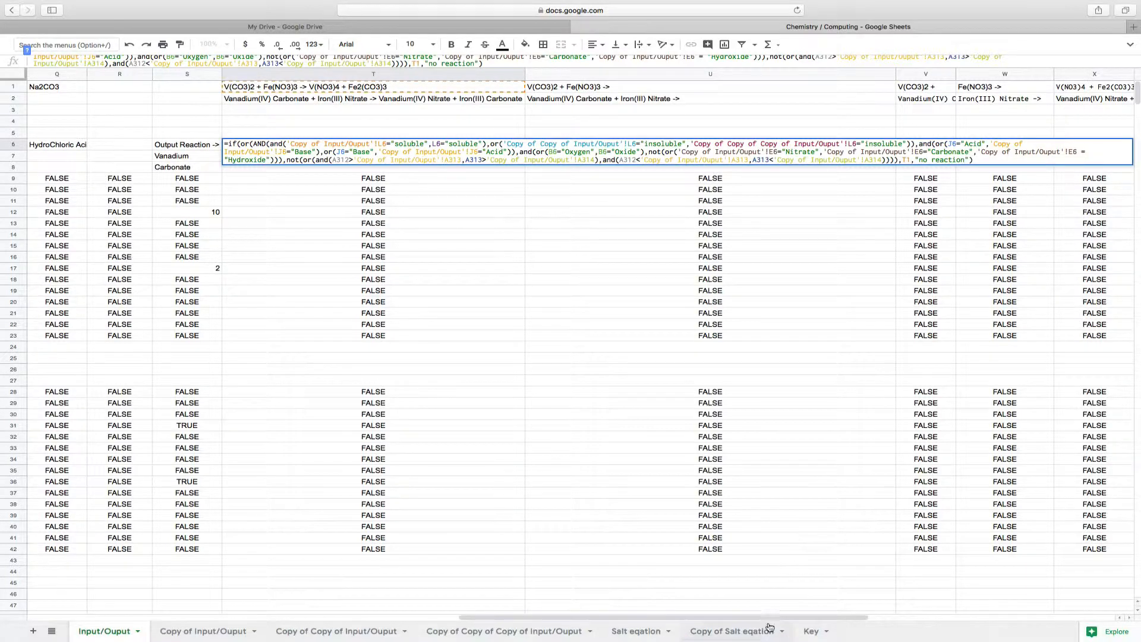
click(810, 631)
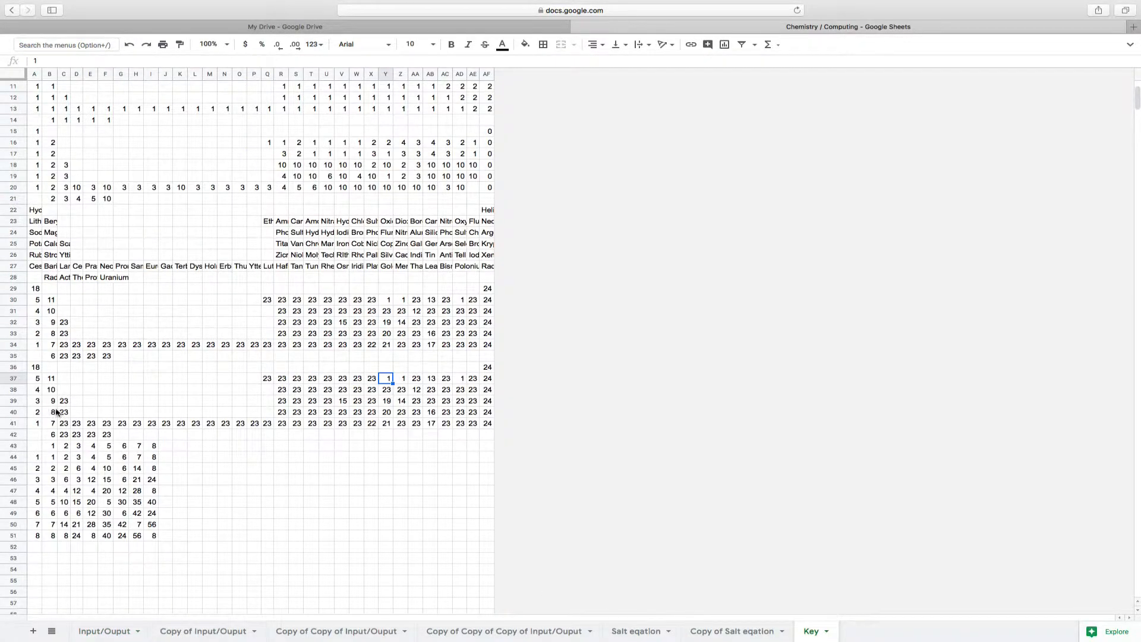
click(38, 424)
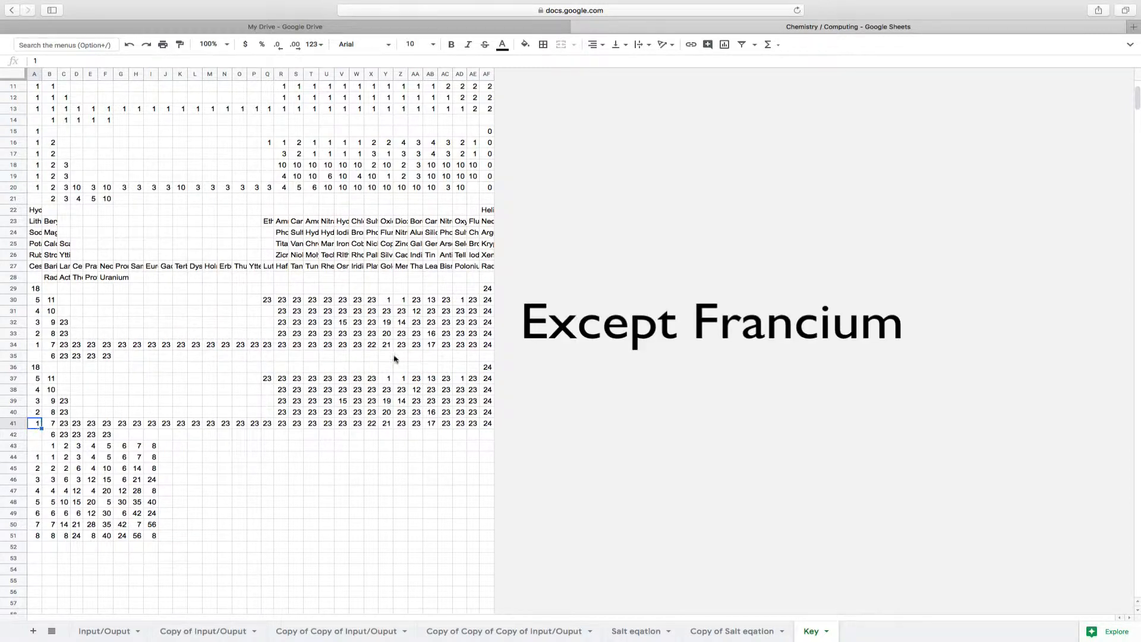
click(391, 380)
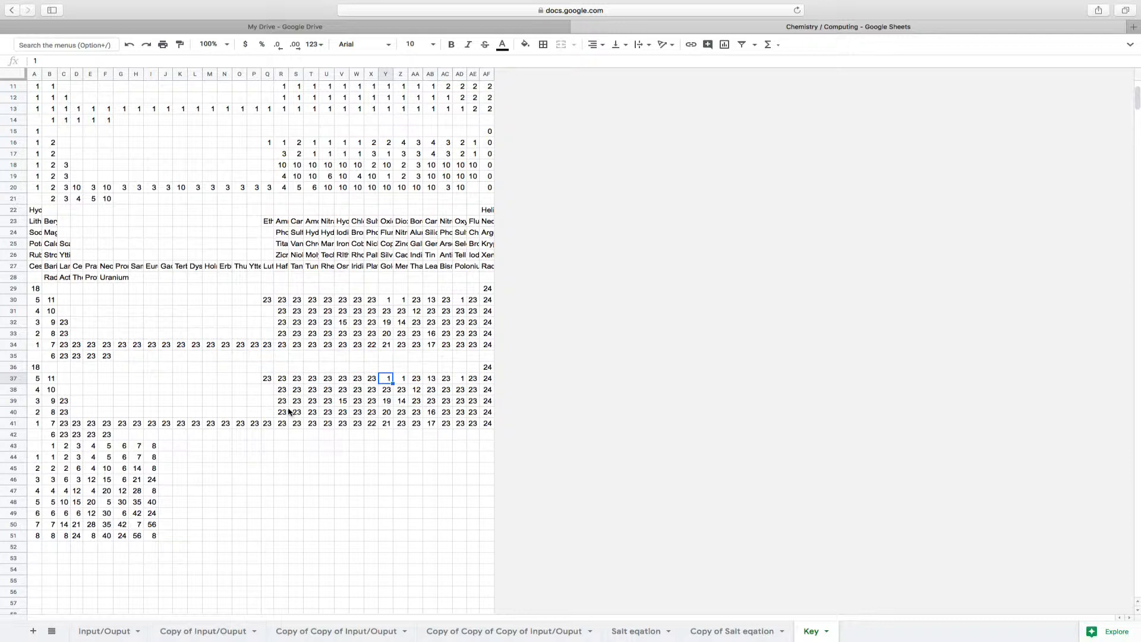
Check the IF formula in U6 of the Input/Ouput sheet that outputs the reaction in words
click(98, 630)
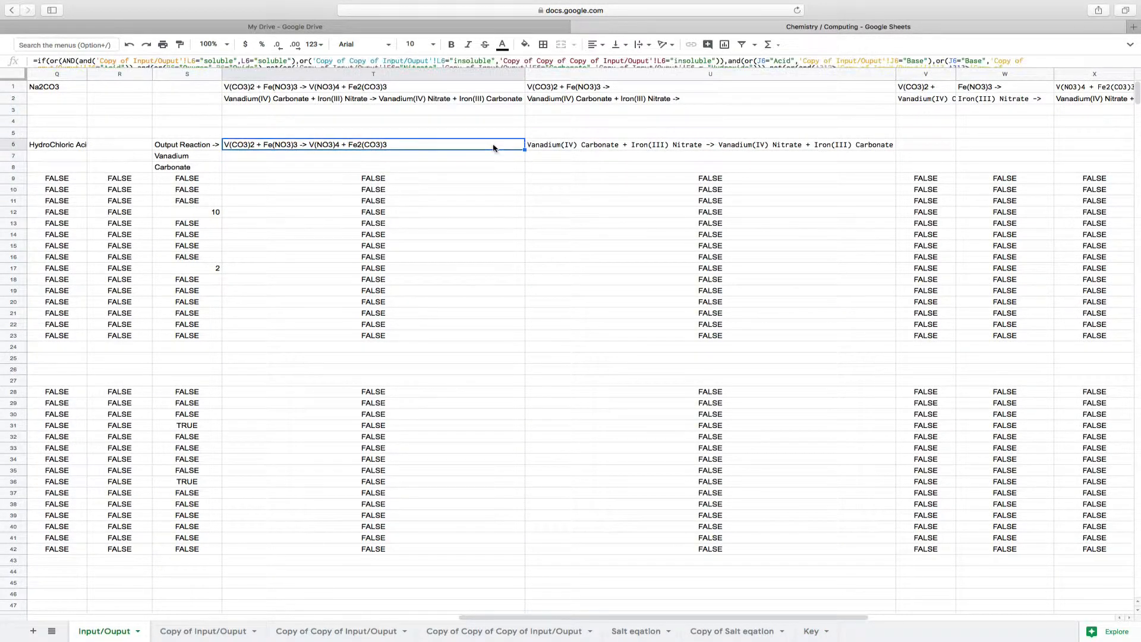
click(560, 145)
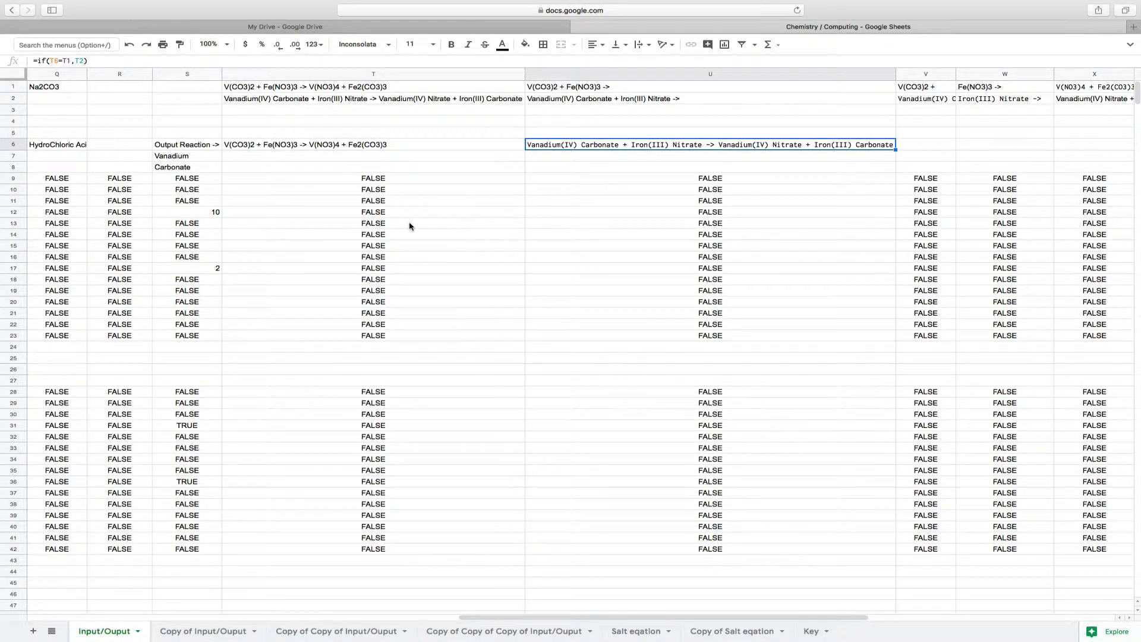
scroll(410, 227, left, 10)
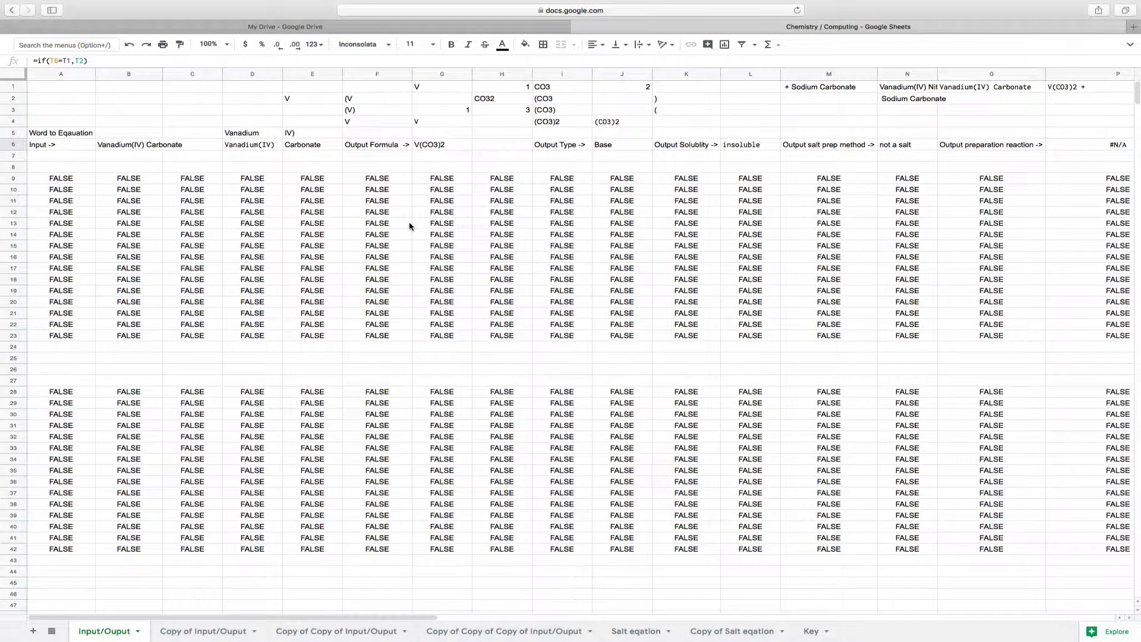
Look over the three copied Input/Ouput sheets one after another, and return to the original Input/Ouput sheet
click(220, 631)
scroll(221, 246, up, 20)
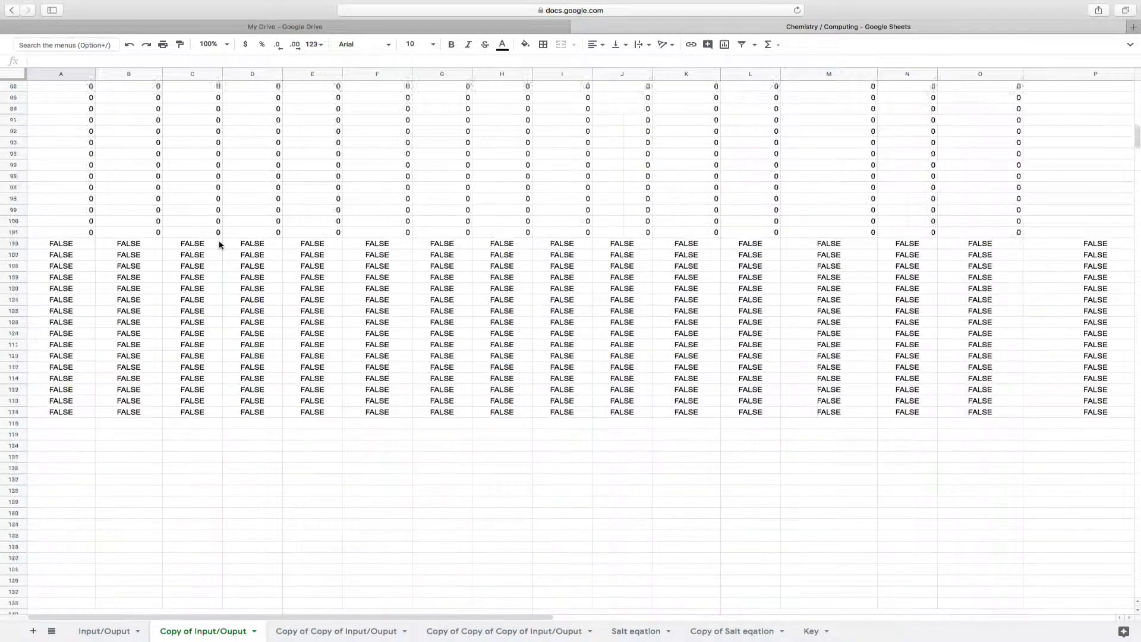
click(336, 632)
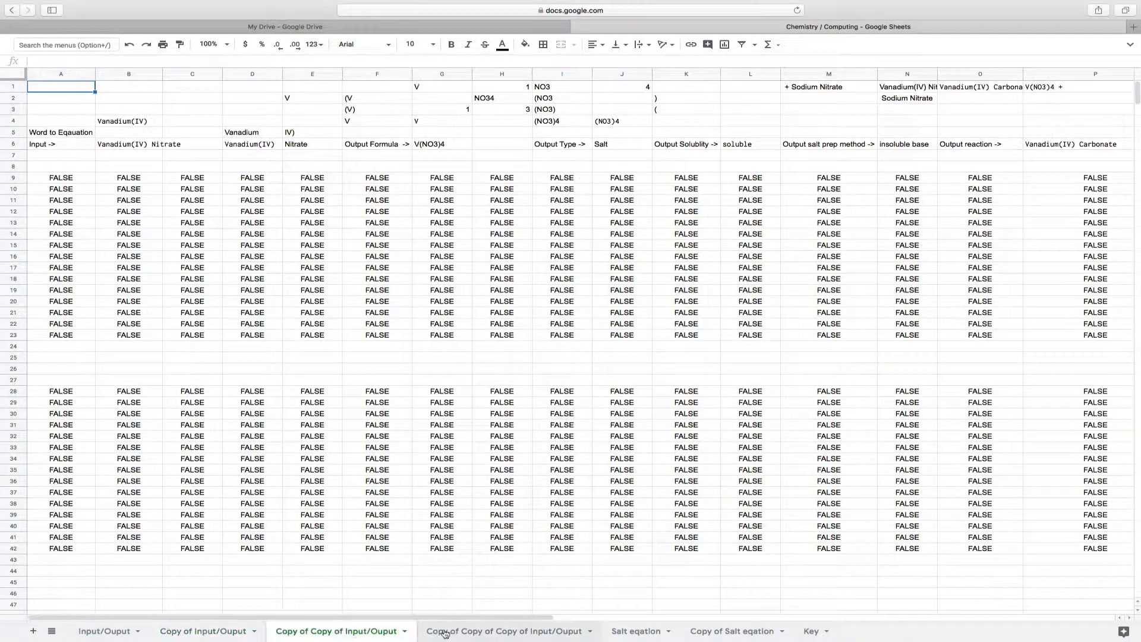
click(469, 632)
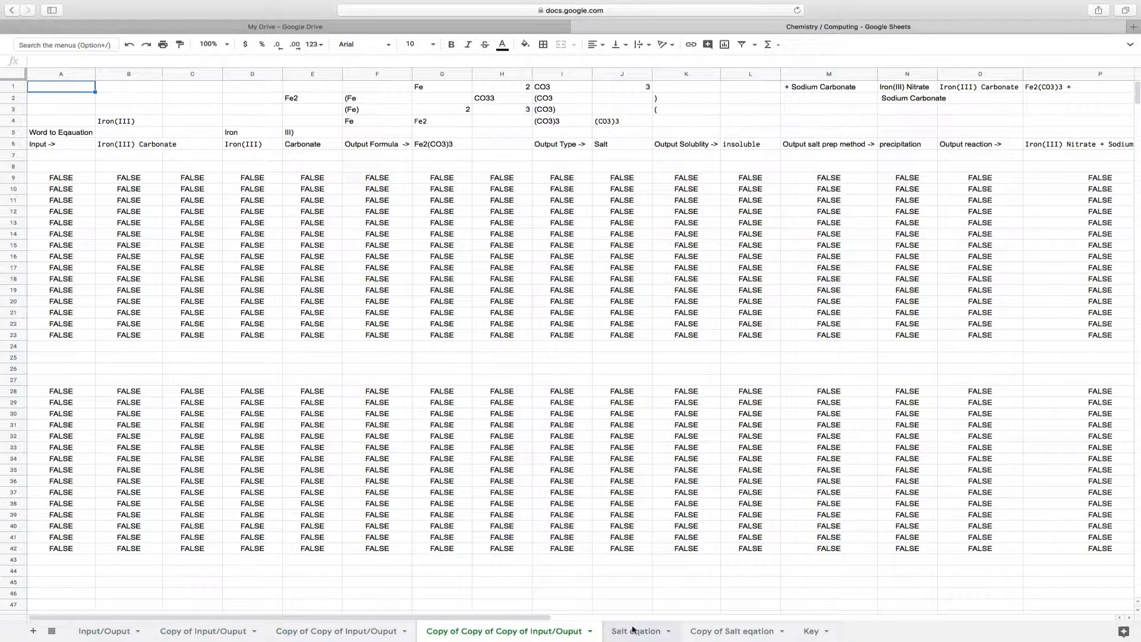
click(104, 631)
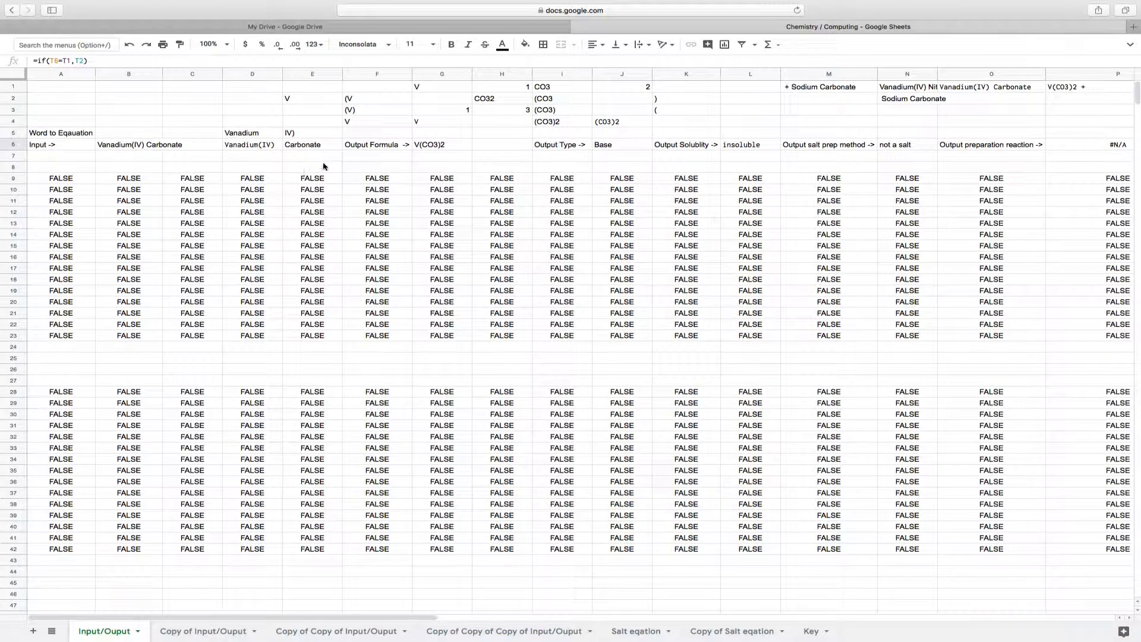